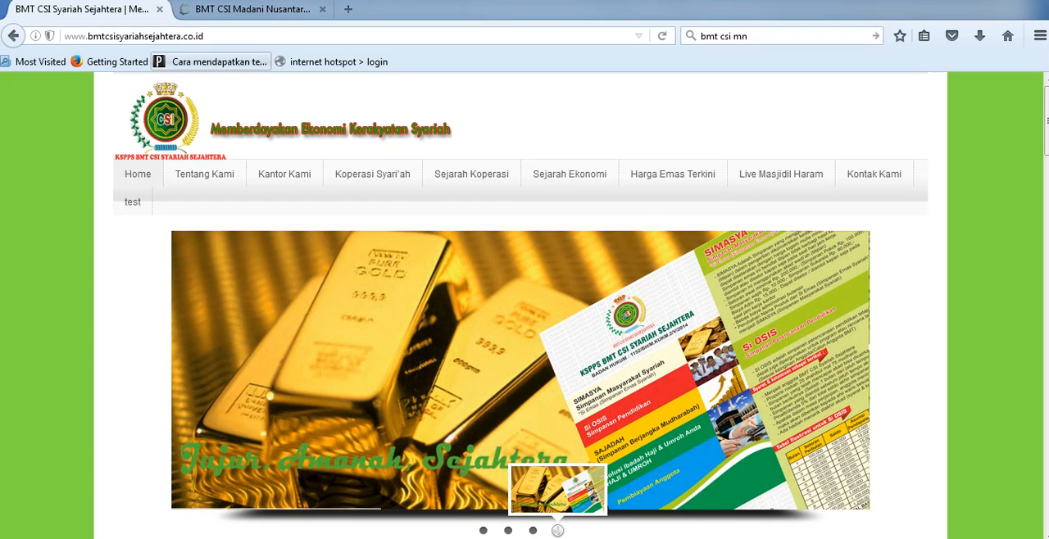
# Step: View the BMT CSI Syariah Sejahtera and BMT CSI Madani Nusantara home pages and their web addresses
pyautogui.click(206, 36)
pyautogui.click(252, 10)
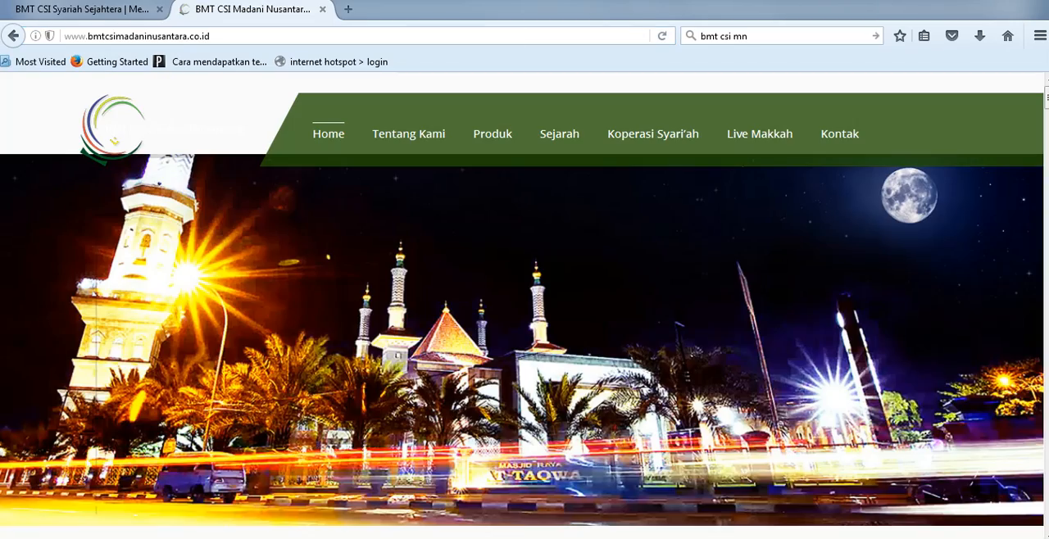
pyautogui.hotkey('ctrl', 'Tab')
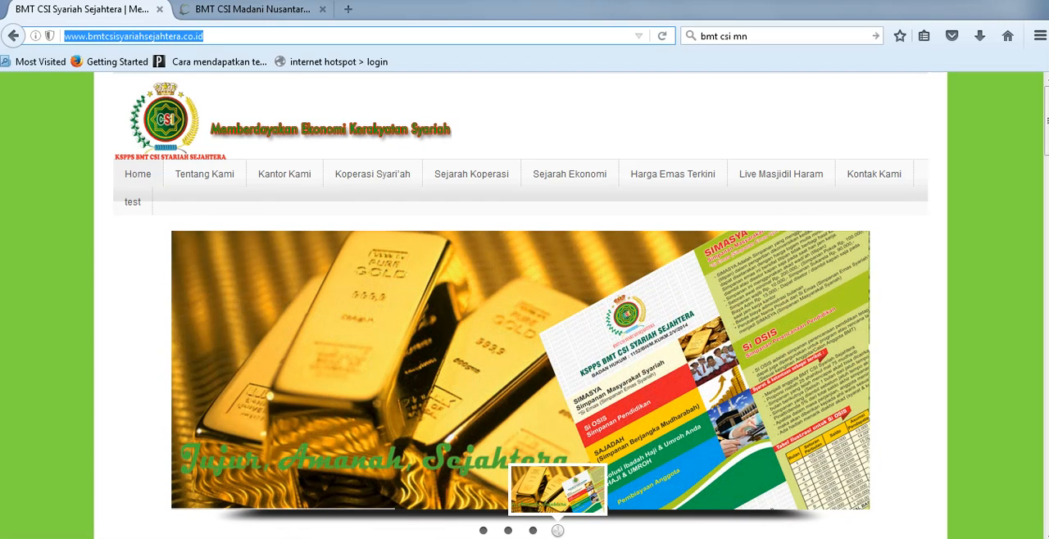
pyautogui.click(246, 9)
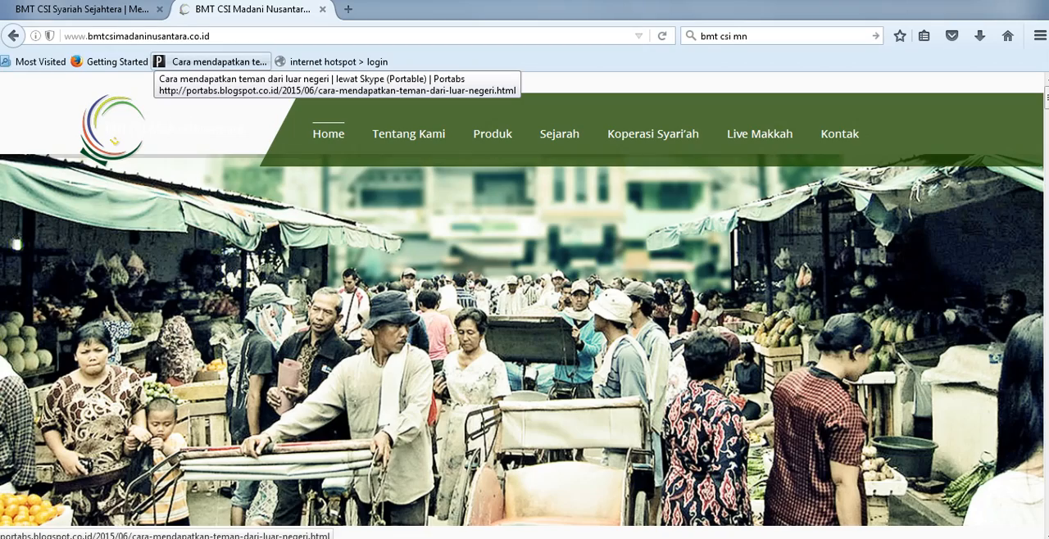
pyautogui.click(90, 9)
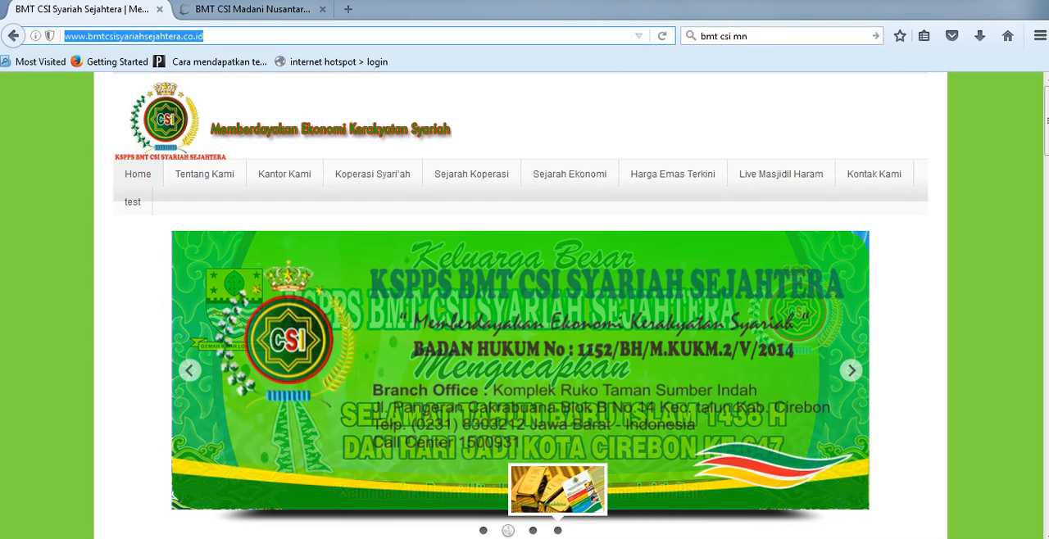
# Step: Open the cbsss.csigroup.id login page in a new tab, using the address noted in Notepad
pyautogui.hotkey('ctrl', 't')
pyautogui.hotkey('alt', 'Tab')
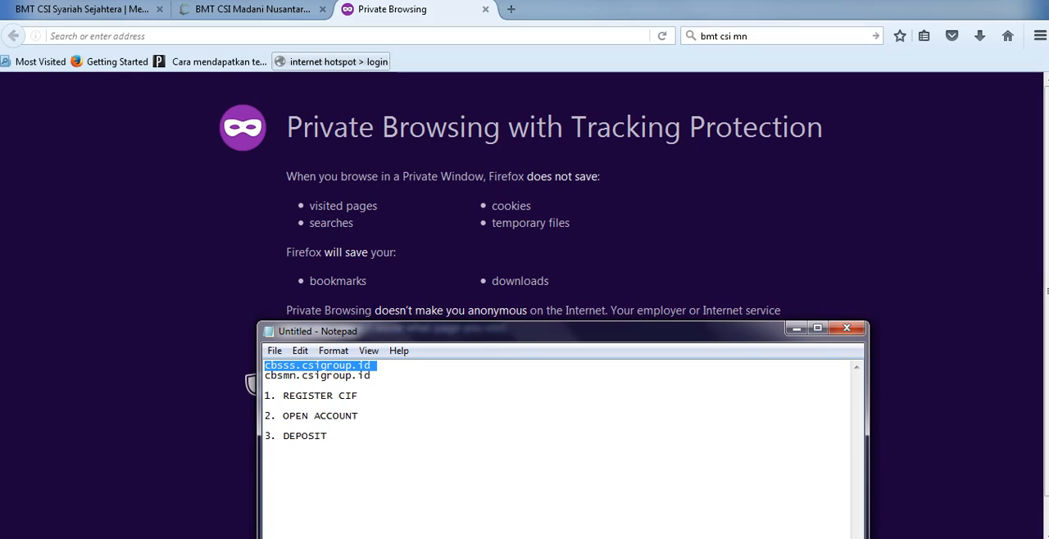
pyautogui.hotkey('alt', 'Tab')
pyautogui.write('cbsss.csigroup.id')
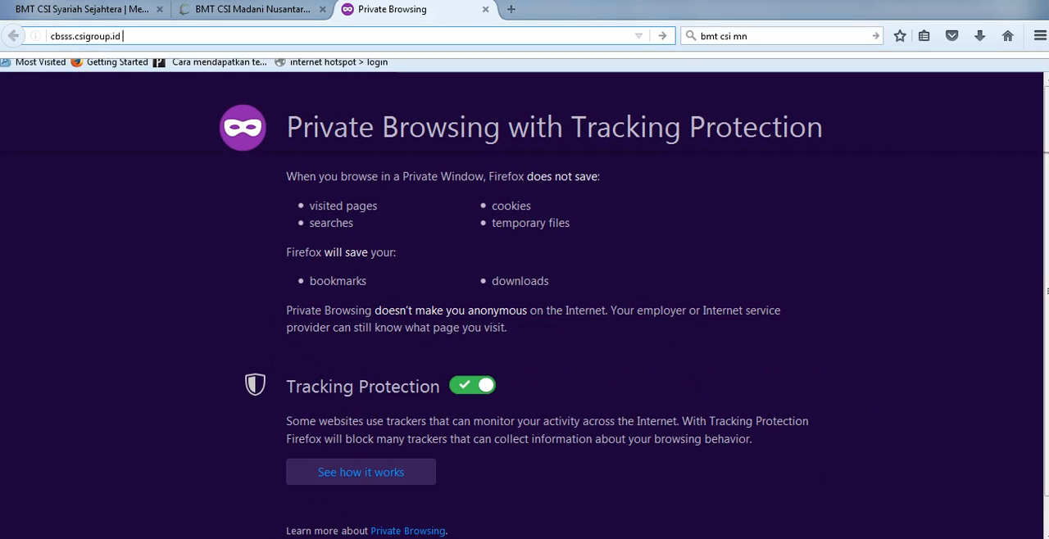
pyautogui.press('Return')
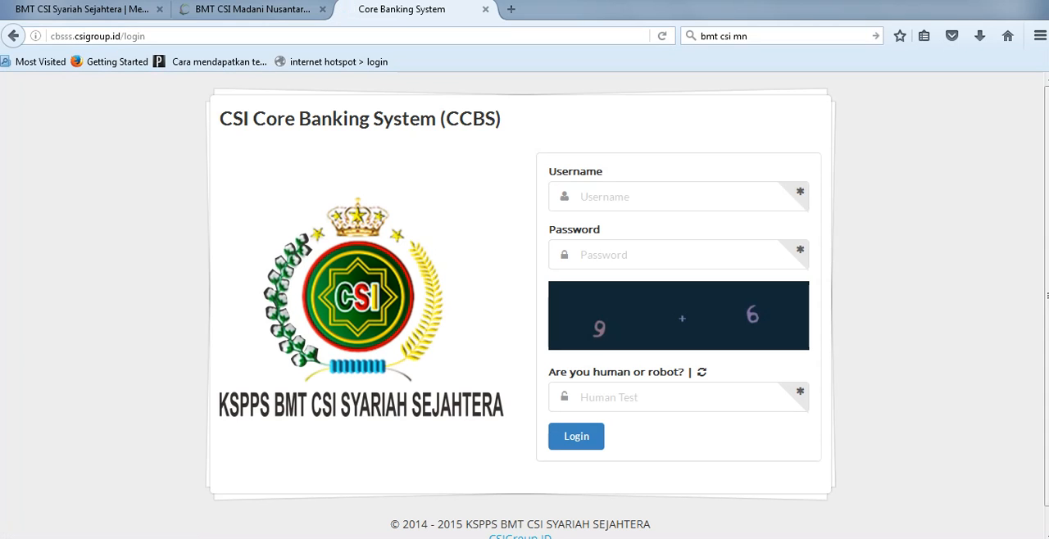
# Step: View the cbsmn.csigroup.id login page in another tab using its Notepad address, and close it again, returning to cbsss.csigroup.id
pyautogui.hotkey('ctrl', 't')
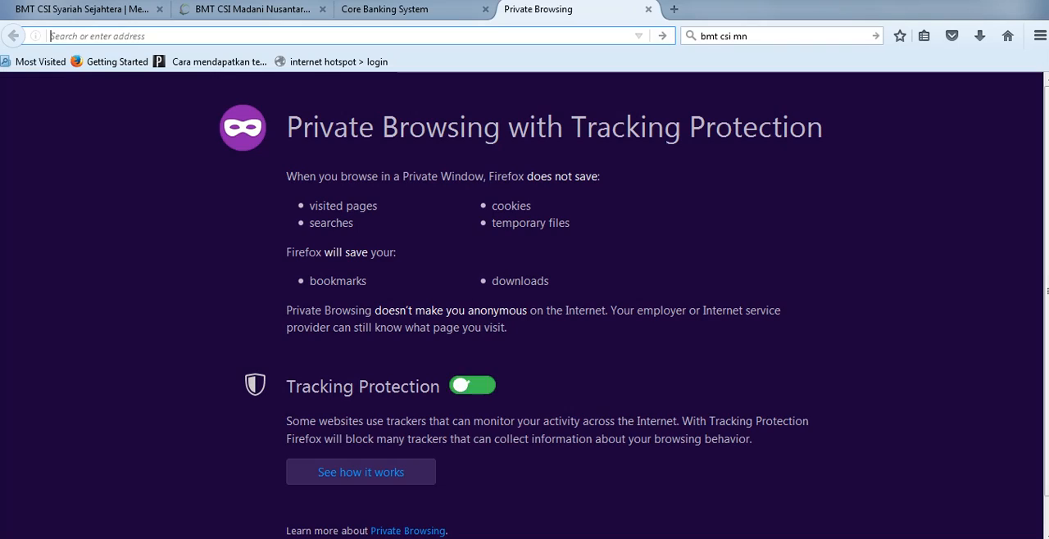
pyautogui.hotkey('alt', 'Tab')
pyautogui.press('Down')
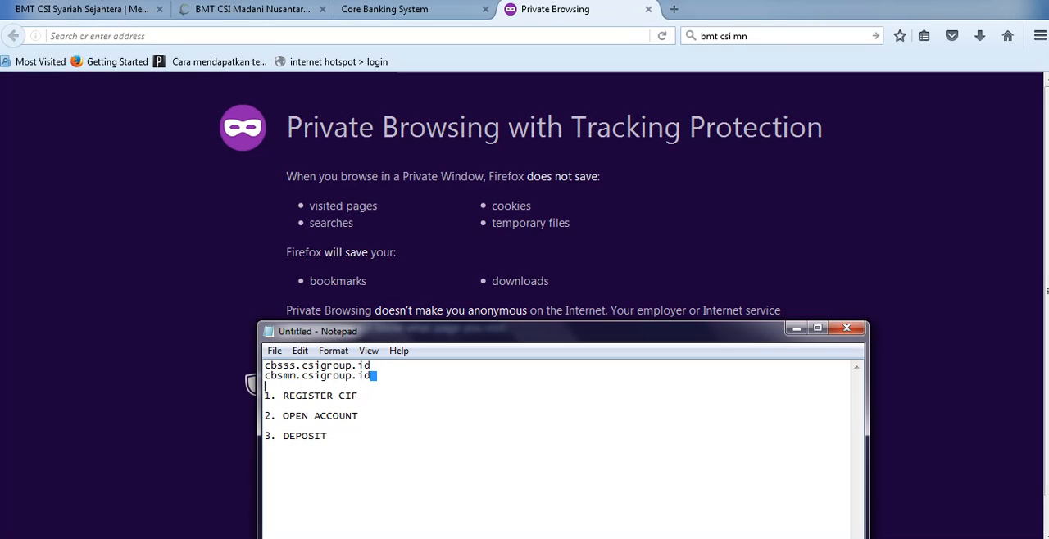
pyautogui.hotkey('shift', 'Home')
pyautogui.hotkey('ctrl', 'c')
pyautogui.hotkey('alt', 'Tab')
pyautogui.hotkey('ctrl', 'v')
pyautogui.press('Return')
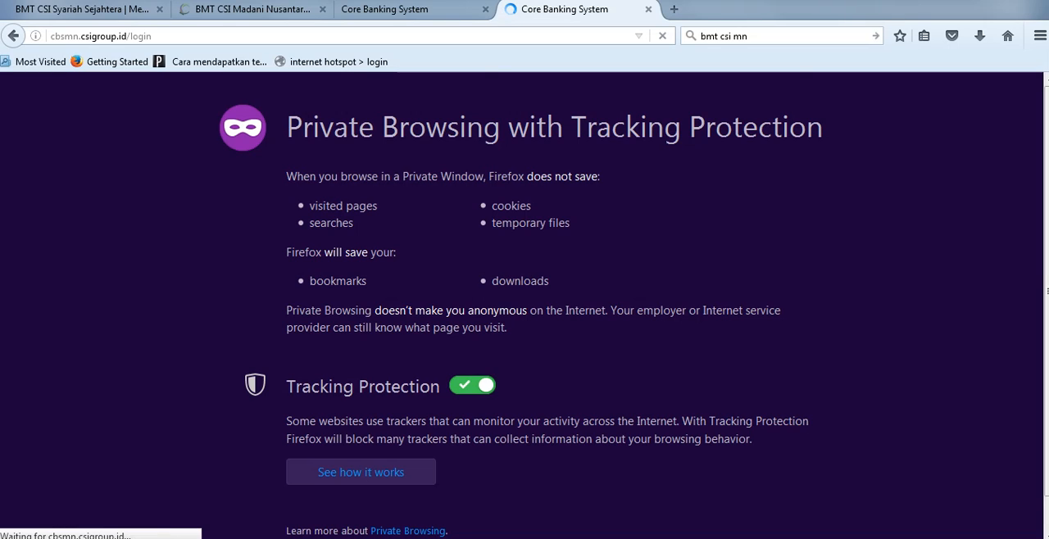
pyautogui.scroll(-1, 525, 305)
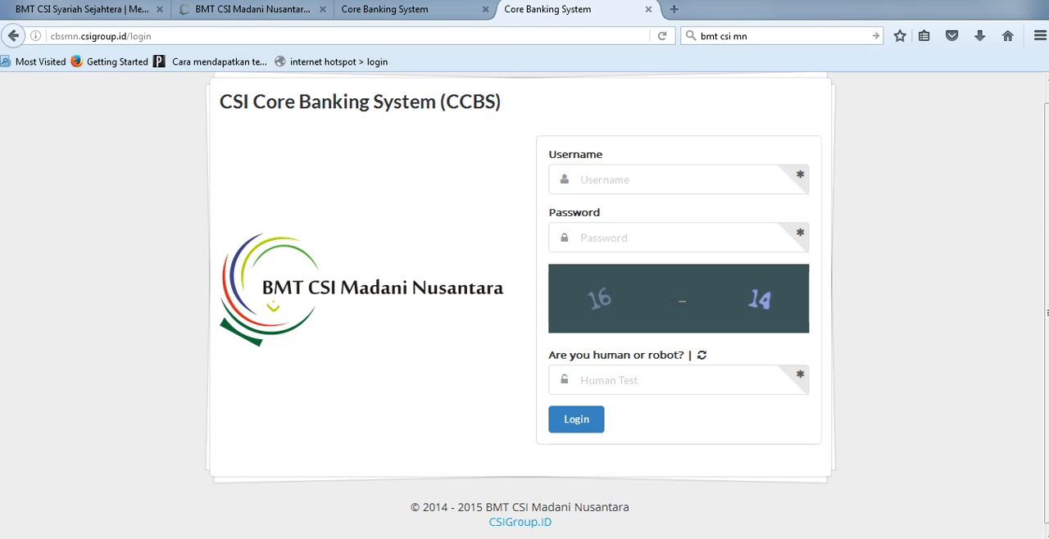
pyautogui.click(410, 10)
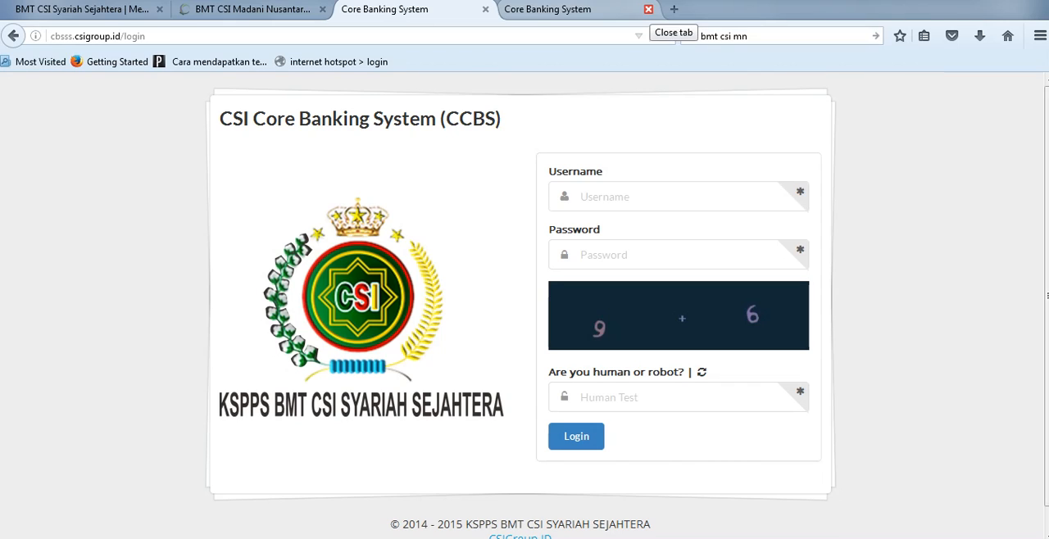
pyautogui.click(648, 9)
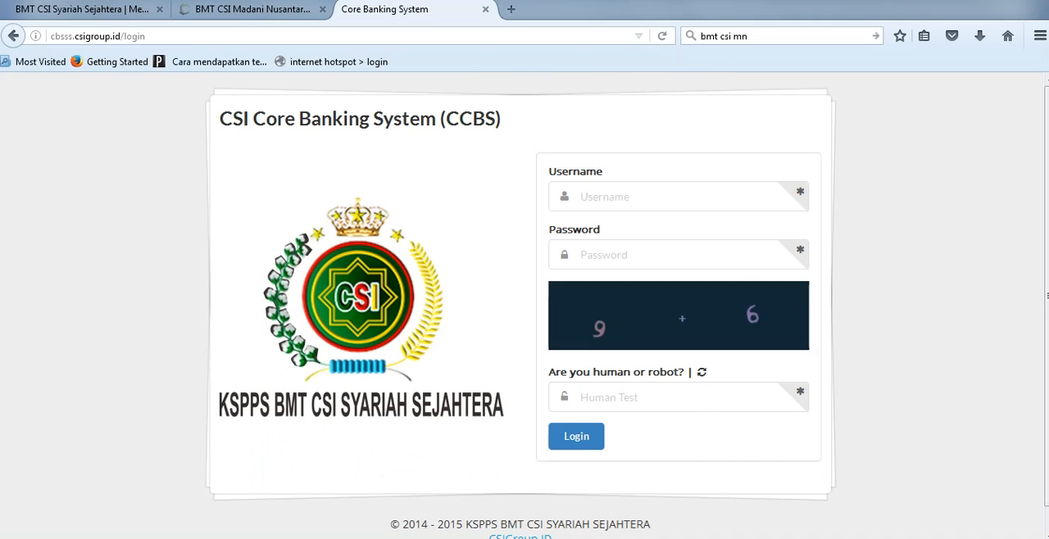
pyautogui.click(1039, 36)
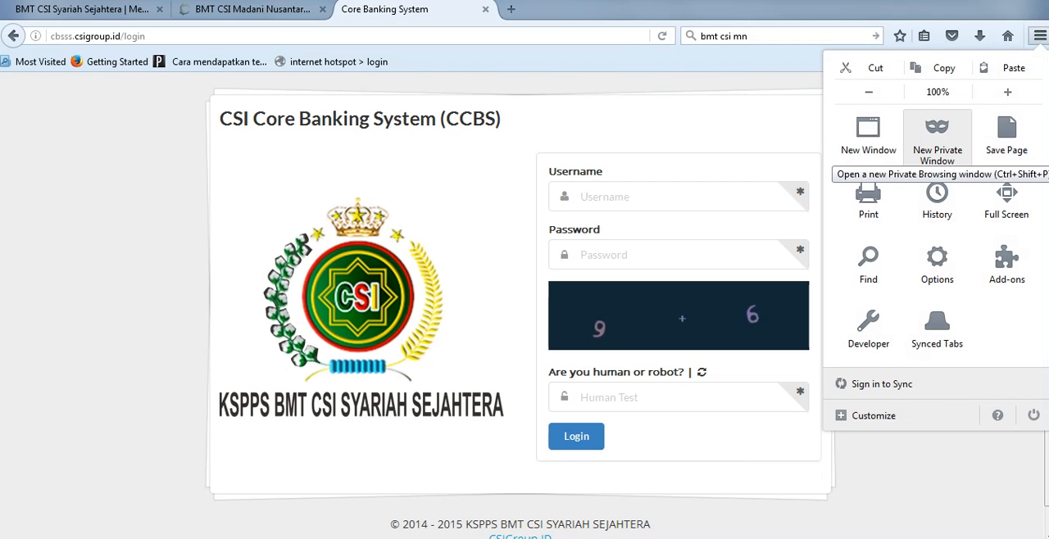
pyautogui.click(937, 135)
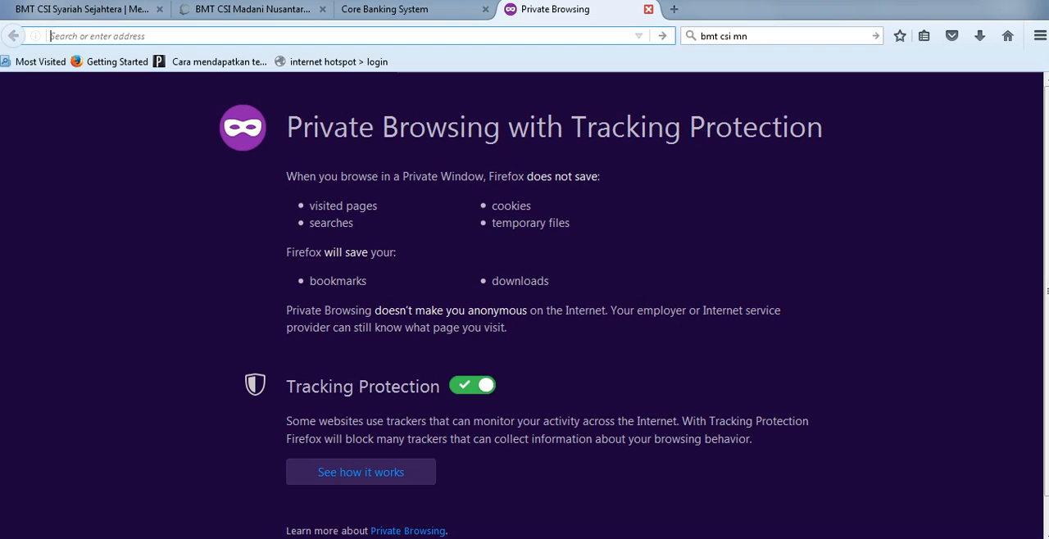
pyautogui.click(648, 9)
# Step: Reopen the cbsss.csigroup.id login page in a fresh tab using its copied address
pyautogui.hotkey('ctrl', 'l')
pyautogui.hotkey('ctrl', 'c')
pyautogui.hotkey('ctrl', 't')
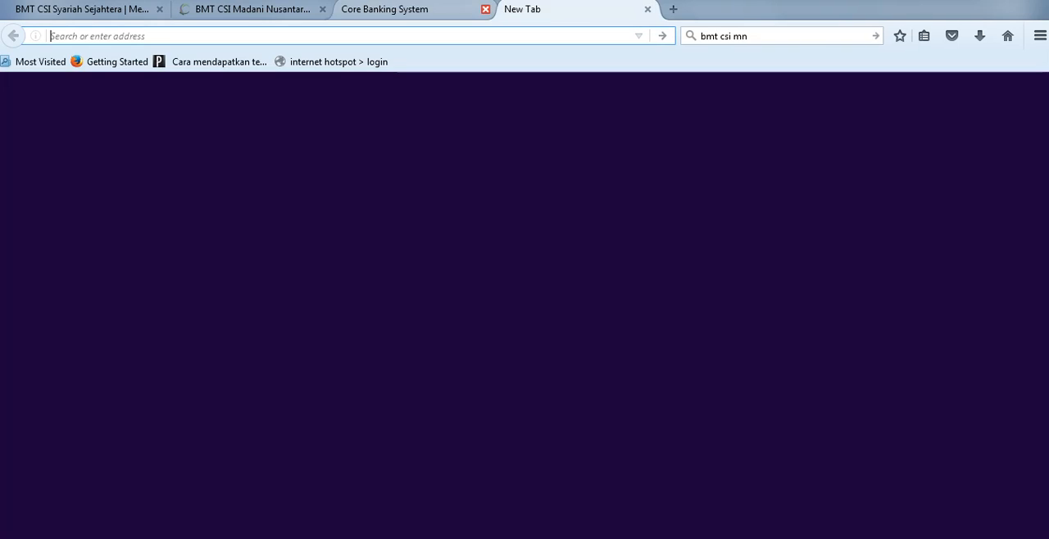
pyautogui.hotkey('ctrl', 'v')
pyautogui.press('Return')
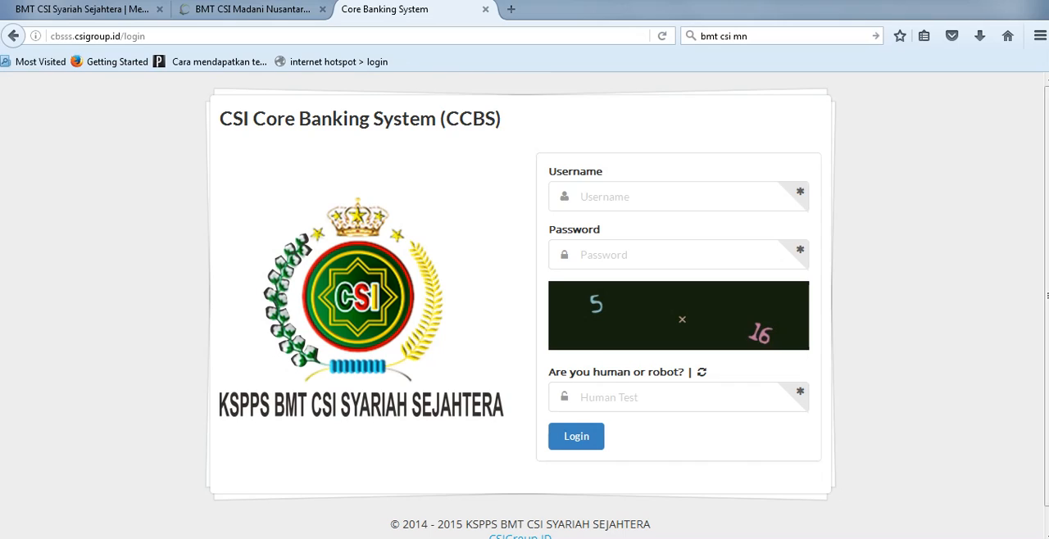
# Step: Enter the customer service officer's username and the account password on the CCBS login form
pyautogui.write('ayu')
pyautogui.press('Tab')
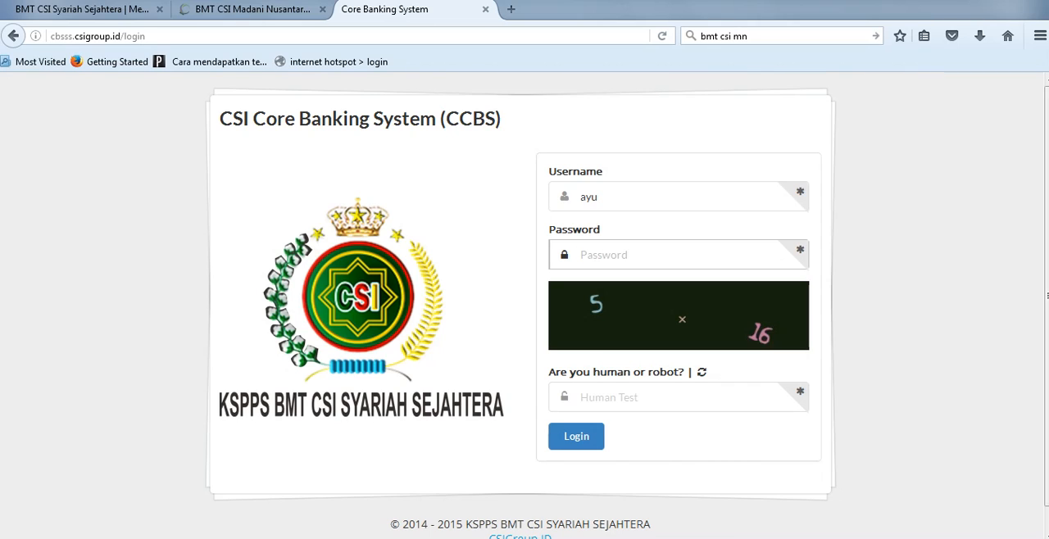
pyautogui.write('********')
# Step: Refresh the human test to get an easier sum, log in with the answer 6, and collapse the Transaction group
pyautogui.click(701, 372)
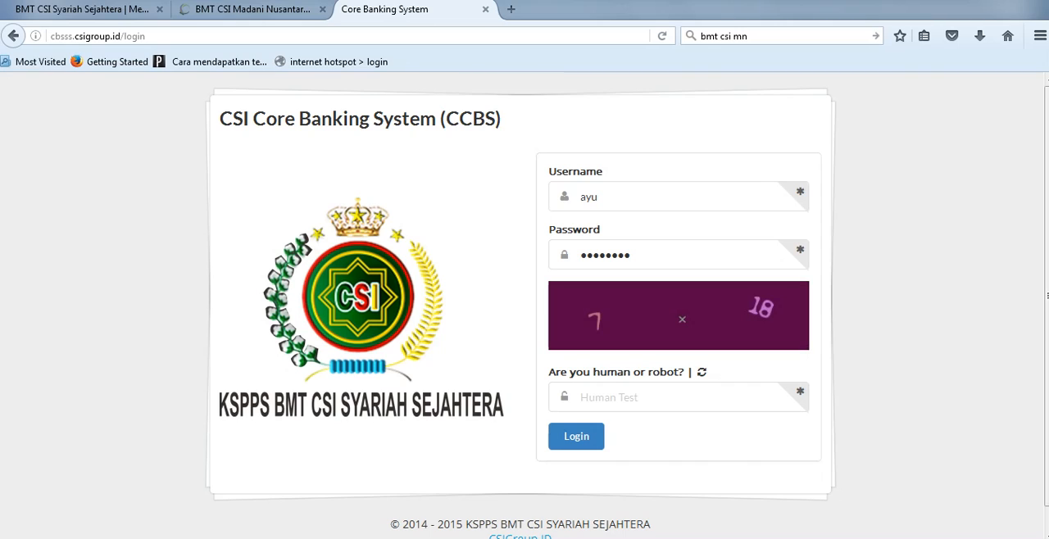
pyautogui.click(702, 372)
pyautogui.click(637, 398)
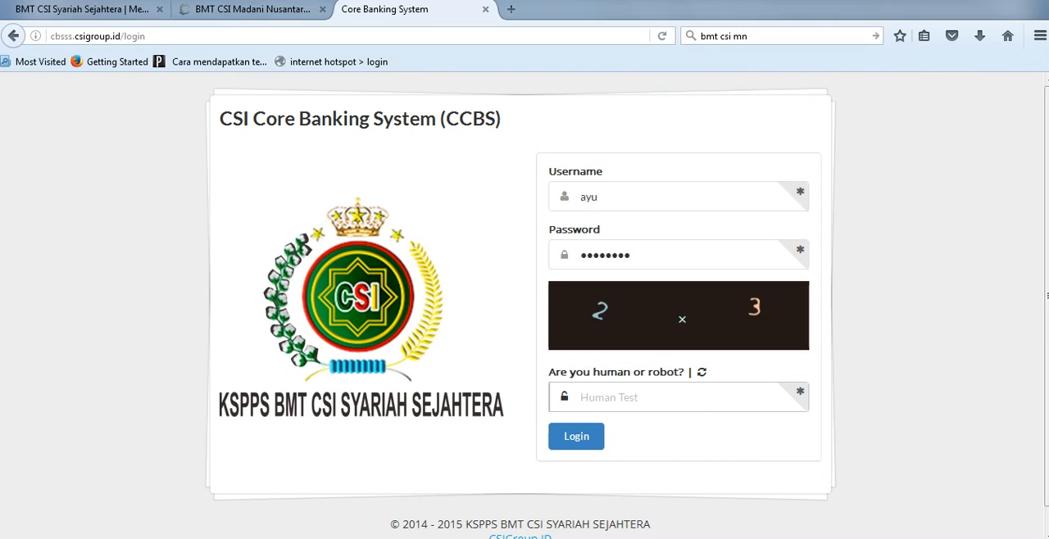
pyautogui.press('Down')
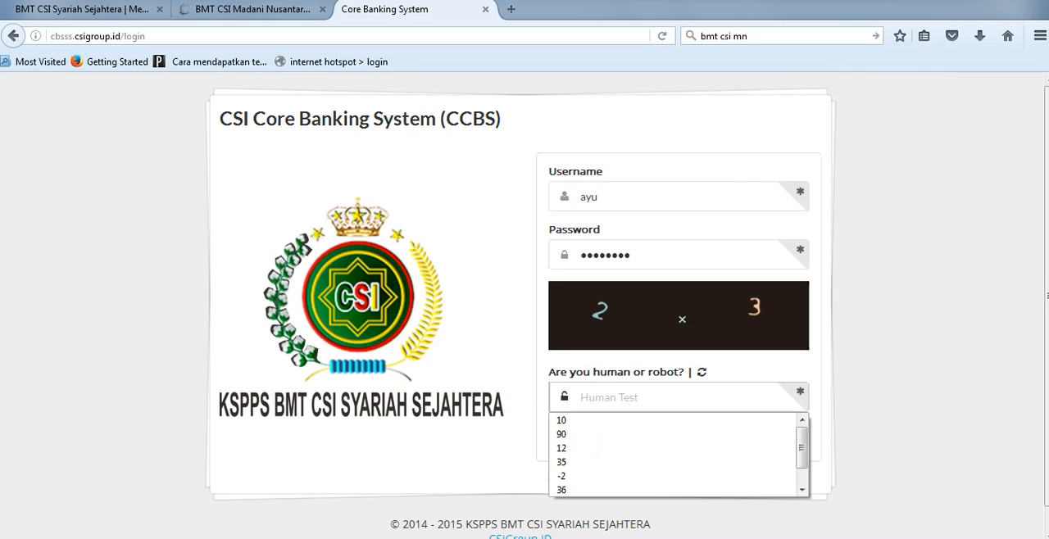
pyautogui.write('6')
pyautogui.press('Return')
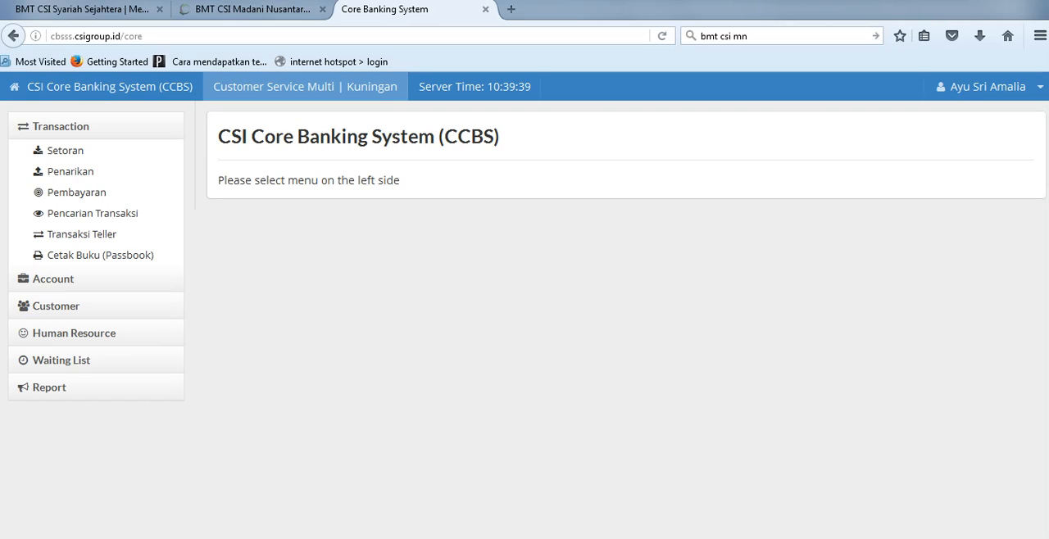
pyautogui.click(61, 127)
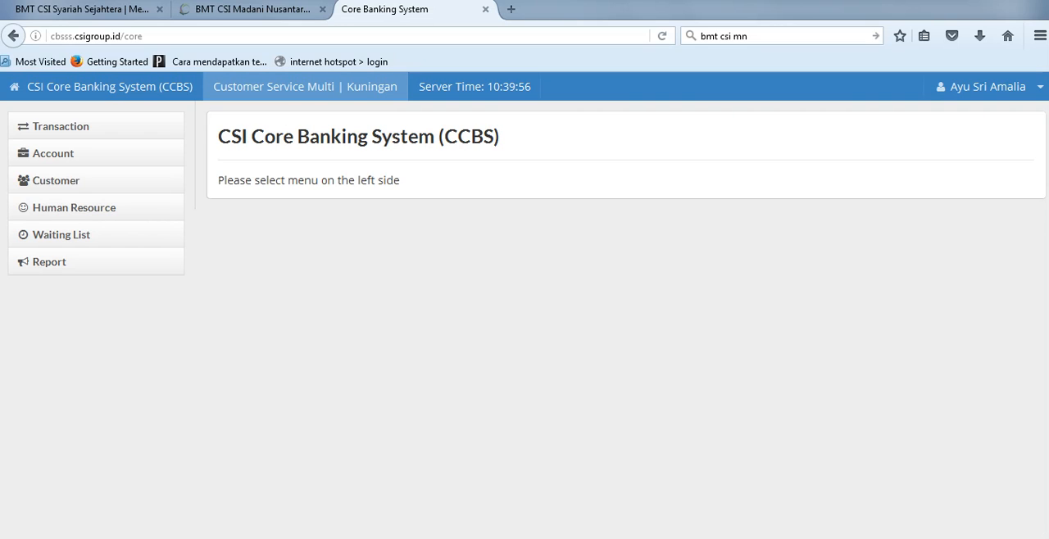
# Step: Switch to Notepad and review the procedure list: REGISTER CIF, OPEN ACCOUNT and DEPOSIT
pyautogui.hotkey('alt', 'Tab')
pyautogui.moveTo(525, 331); pyautogui.dragTo(474, 123)
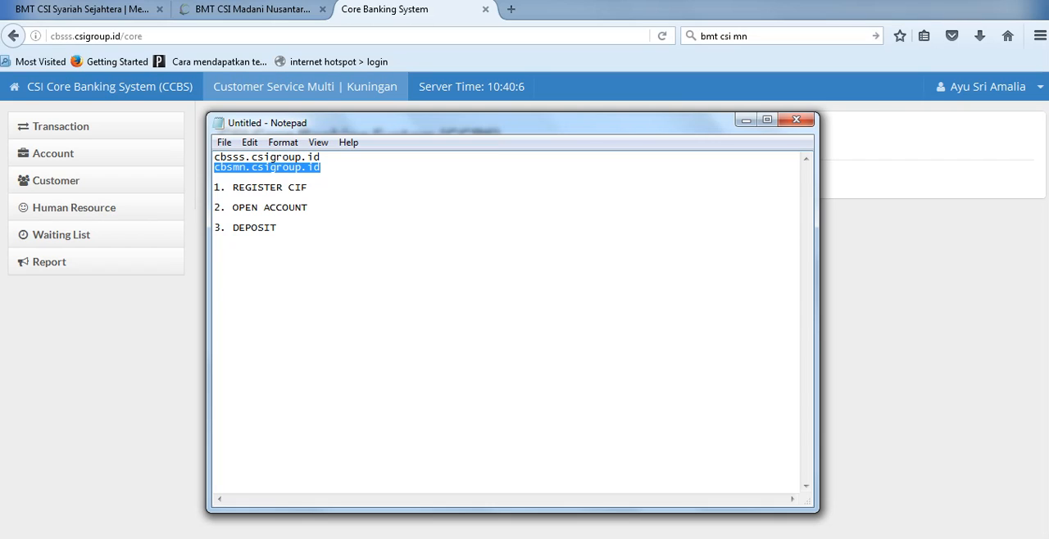
pyautogui.click(277, 228)
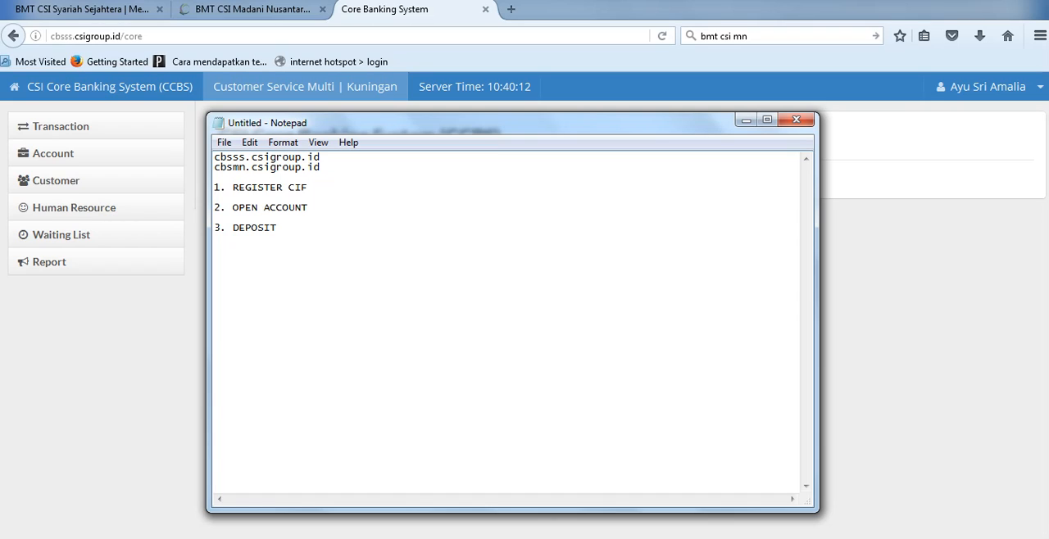
pyautogui.click(309, 188)
pyautogui.hotkey('shift', 'Home')
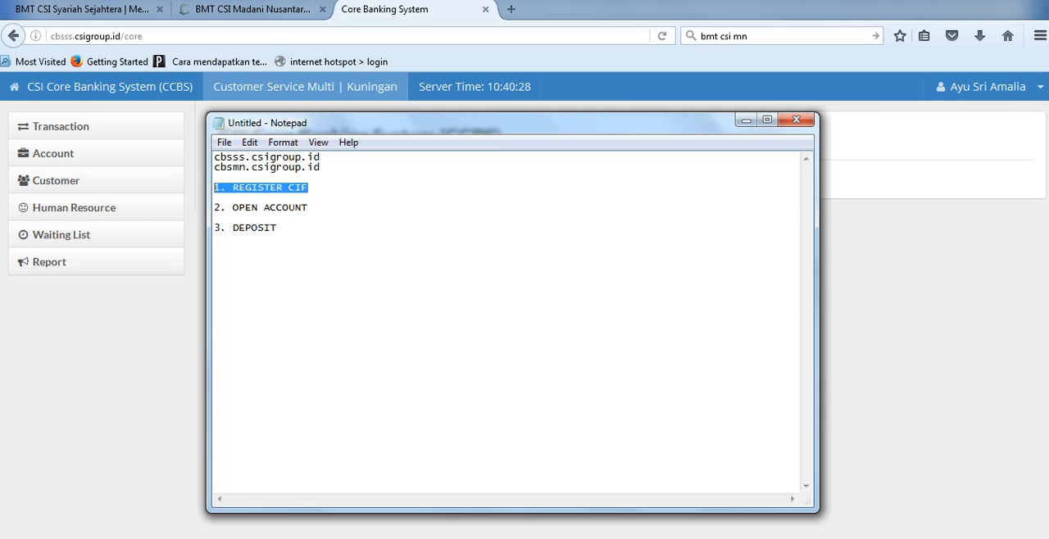
pyautogui.moveTo(215, 208); pyautogui.dragTo(309, 209)
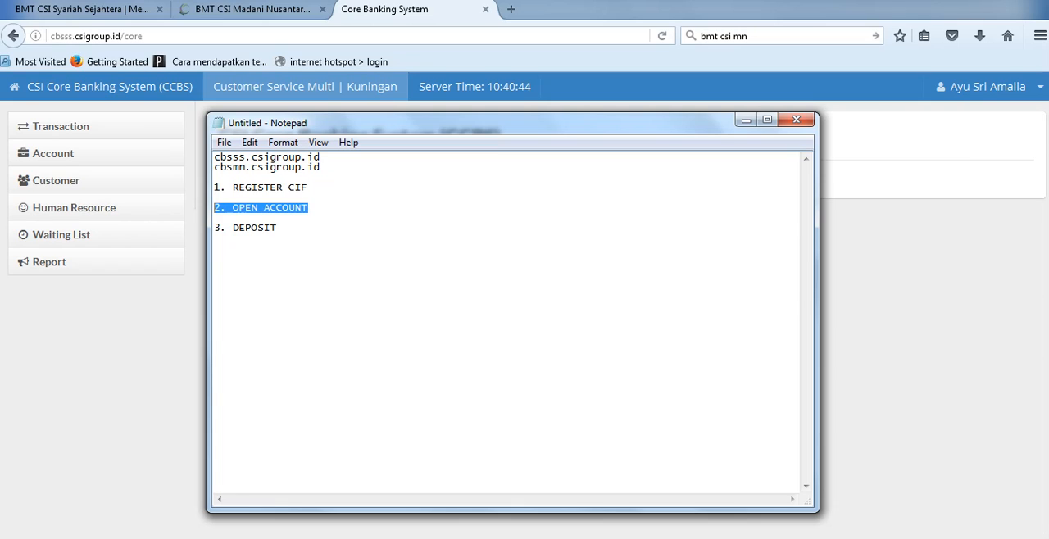
pyautogui.click(303, 208)
pyautogui.click(215, 218)
pyautogui.moveTo(309, 208); pyautogui.dragTo(215, 209)
pyautogui.click(278, 228)
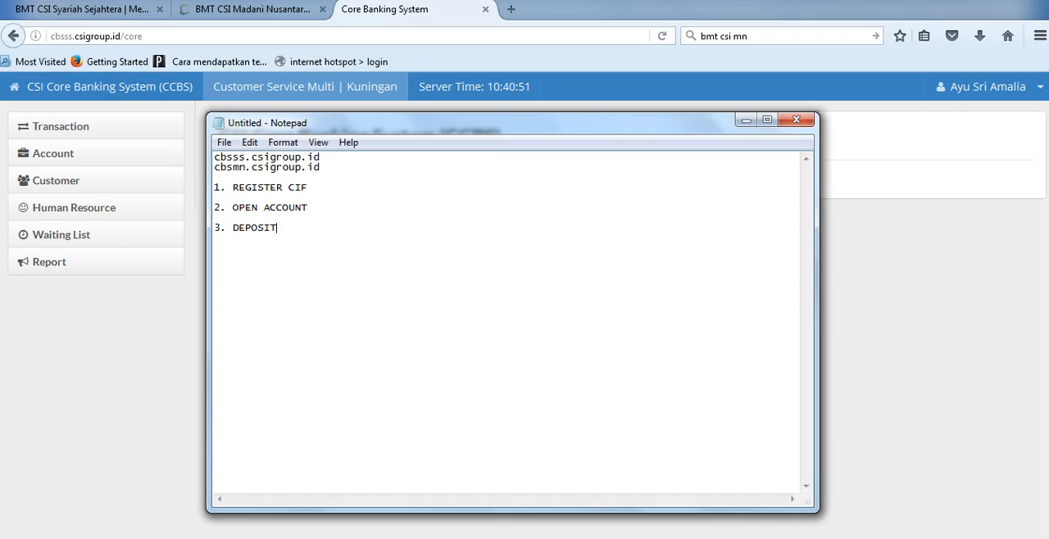
pyautogui.moveTo(278, 228); pyautogui.dragTo(215, 228)
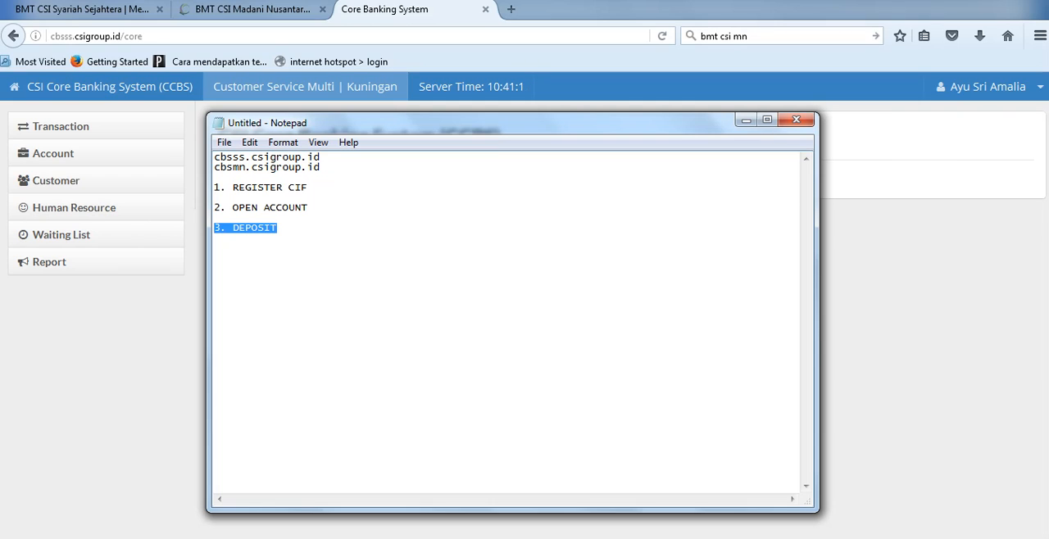
pyautogui.click(260, 187)
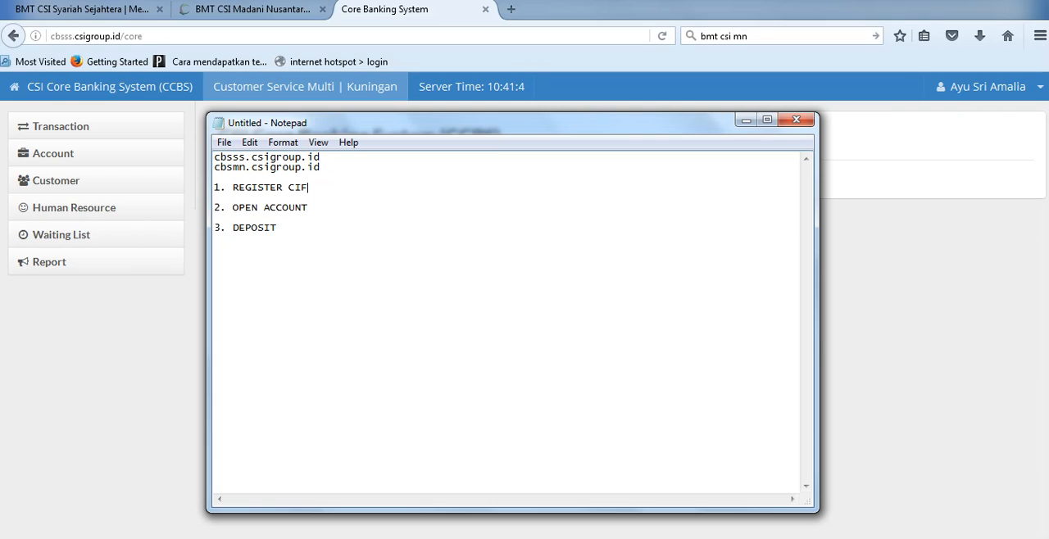
pyautogui.hotkey('shift', 'Home')
# Step: Switch back to Firefox and open the Register CIF page for customers
pyautogui.hotkey('alt', 'Tab')
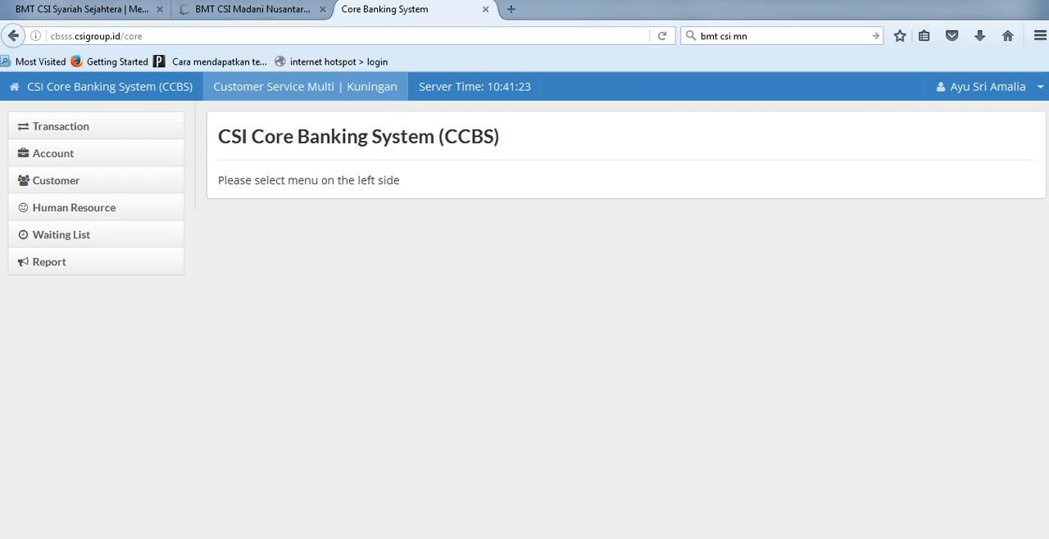
pyautogui.click(56, 181)
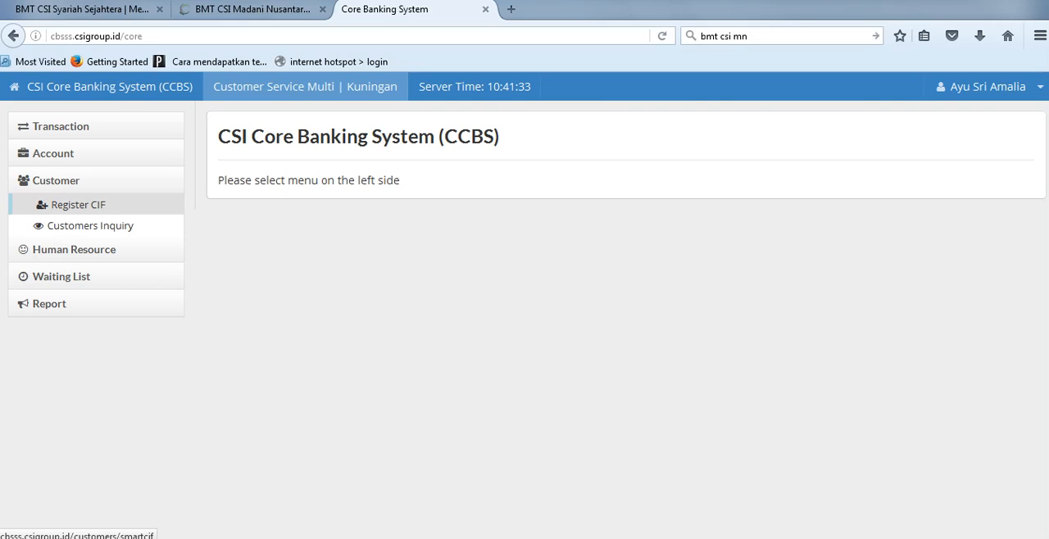
pyautogui.click(56, 181)
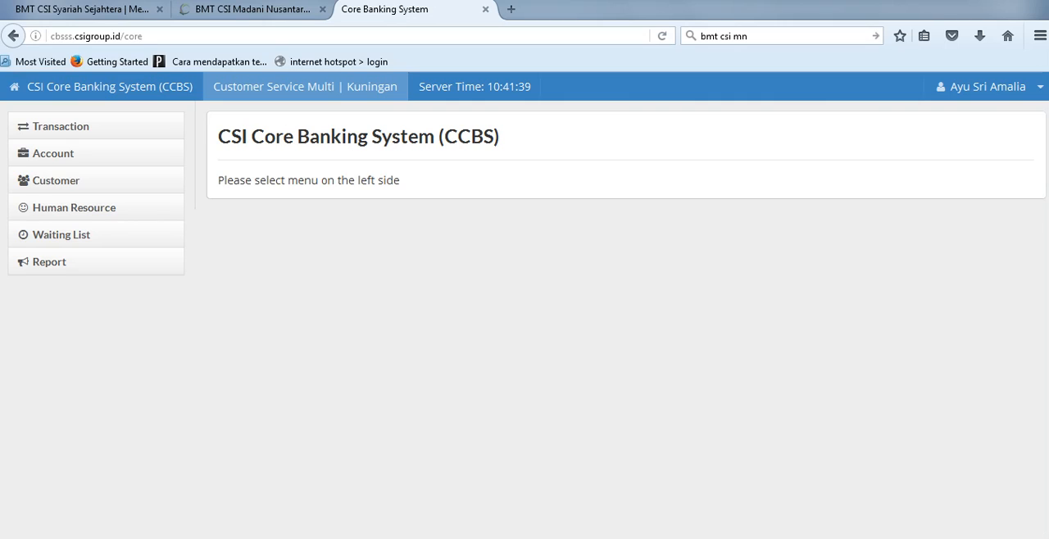
pyautogui.click(56, 181)
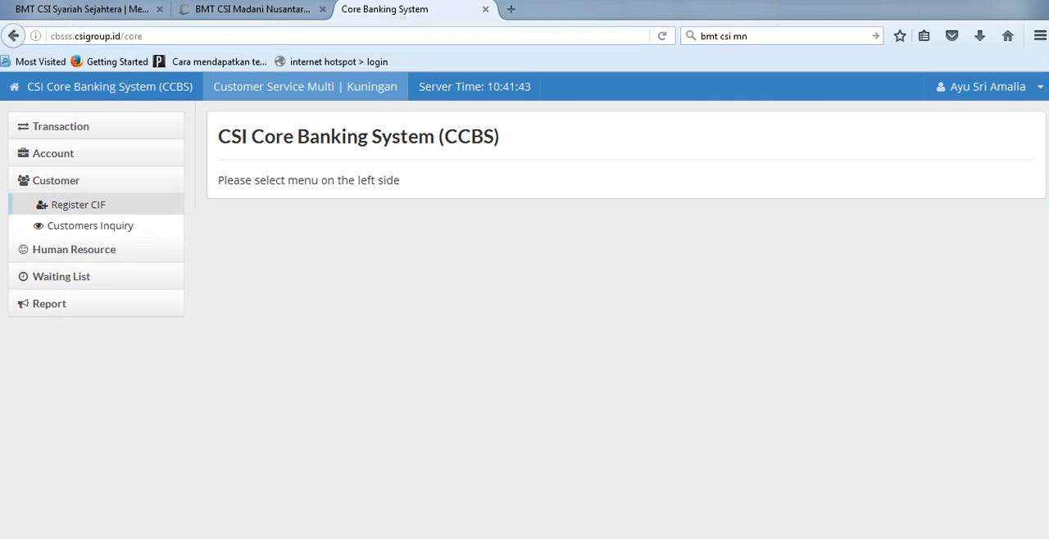
pyautogui.click(78, 205)
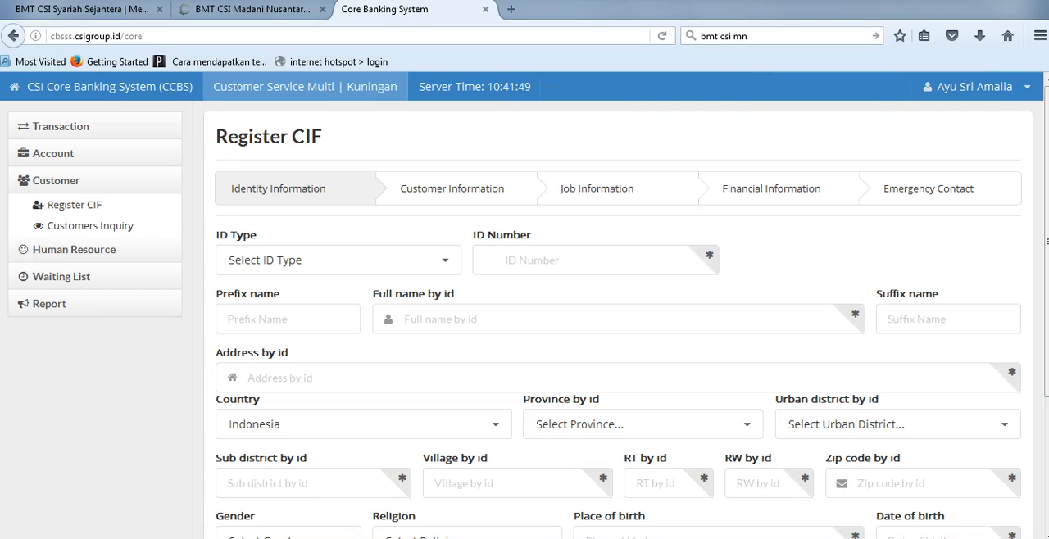
# Step: Set the ID type to KTP in the identity information of the Register CIF form
pyautogui.moveTo(1046, 241); pyautogui.dragTo(1047, 256)
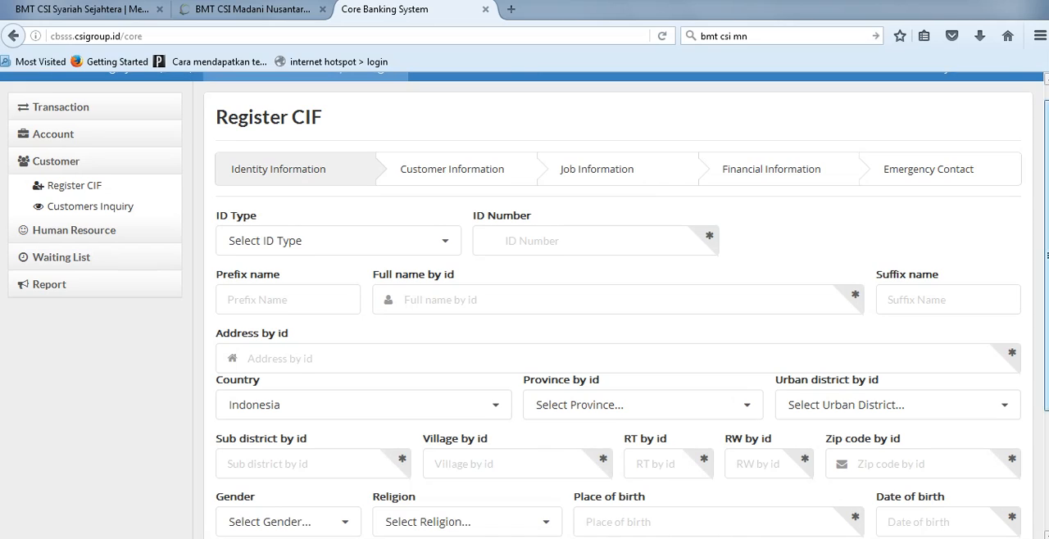
pyautogui.scroll(1, 338, 261)
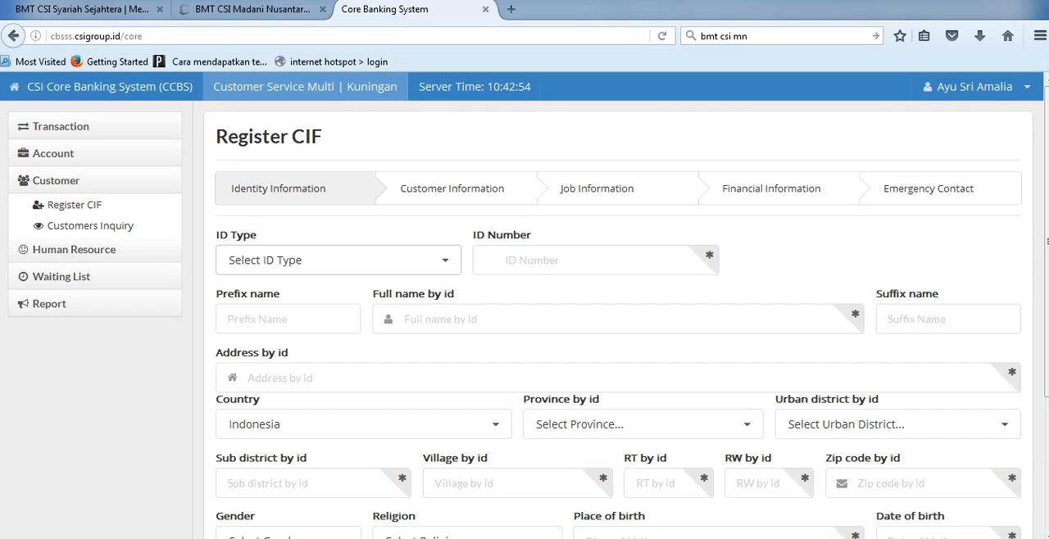
pyautogui.click(338, 261)
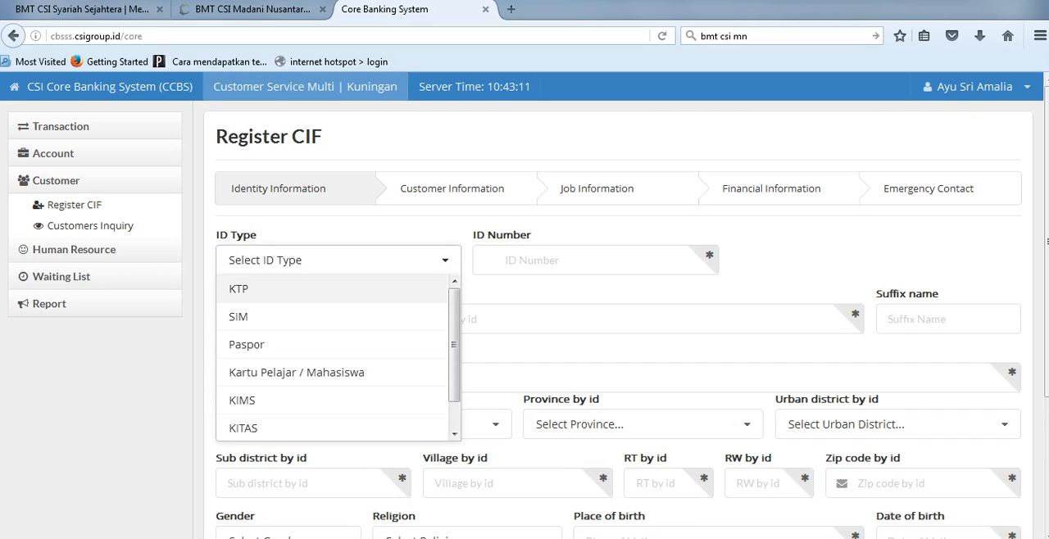
pyautogui.click(262, 289)
# Step: Enter the customer's ID number, correcting its last digit
pyautogui.click(557, 261)
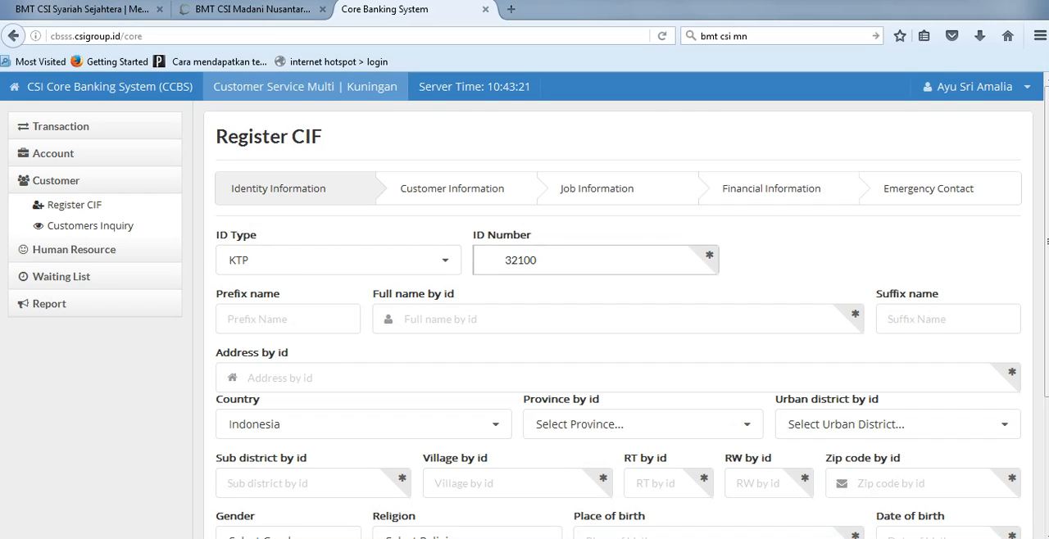
pyautogui.hotkey('shift', 'Left')
pyautogui.hotkey('shift', 'Left')
pyautogui.press('Right')
pyautogui.hotkey('shift', 'Left')
pyautogui.write('8')
pyautogui.press('Tab')
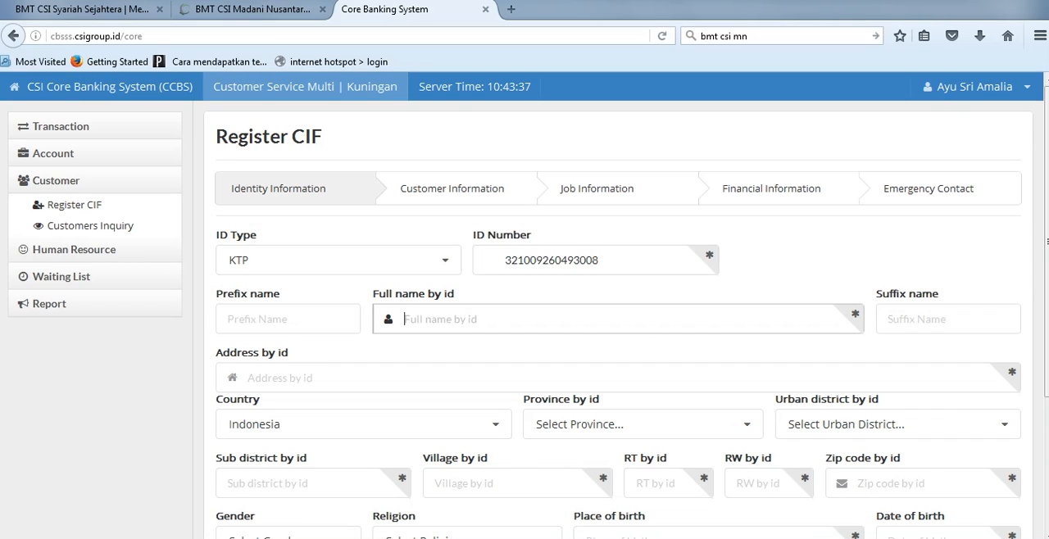
# Step: Enter the customer's full name by ID, preceded by the title "H."
pyautogui.moveTo(364, 224); pyautogui.dragTo(366, 305)
pyautogui.click(443, 320)
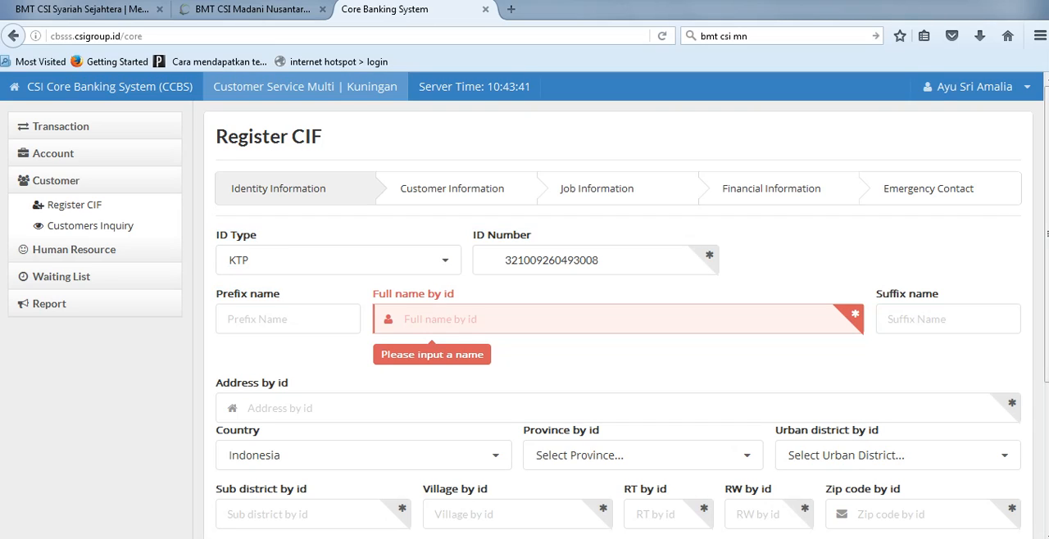
pyautogui.press('Tab')
pyautogui.click(288, 320)
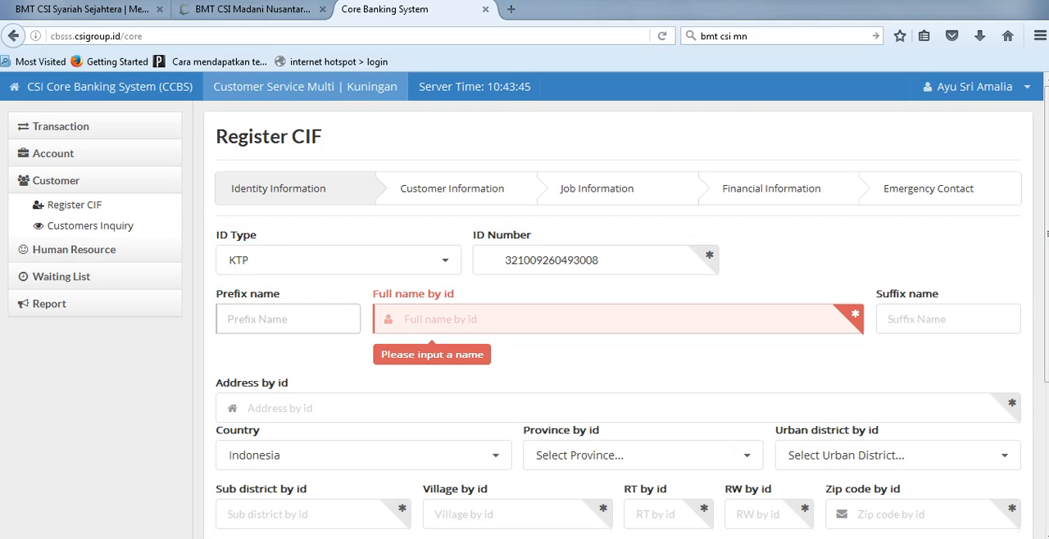
pyautogui.click(949, 319)
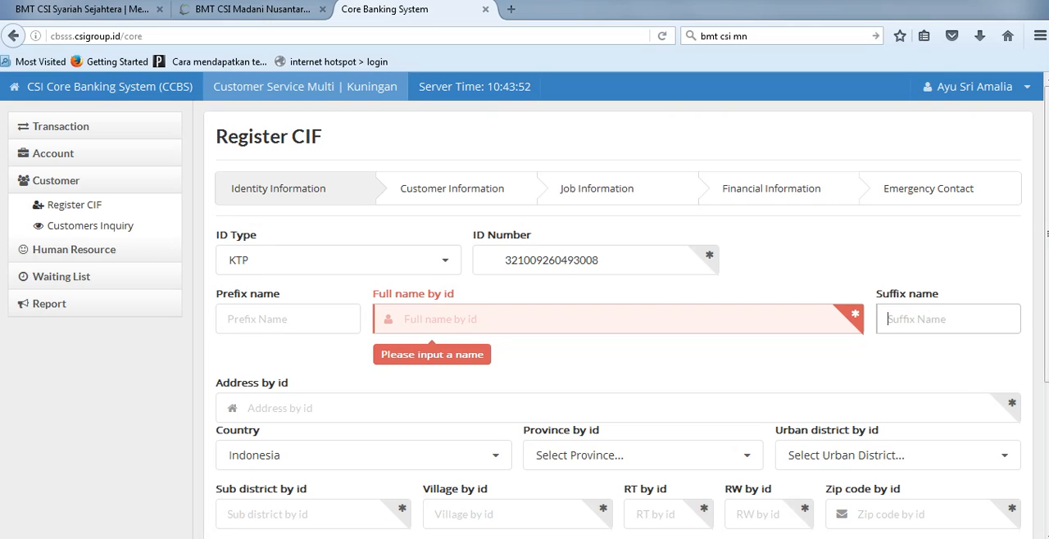
pyautogui.hotkey('shift', 'Tab')
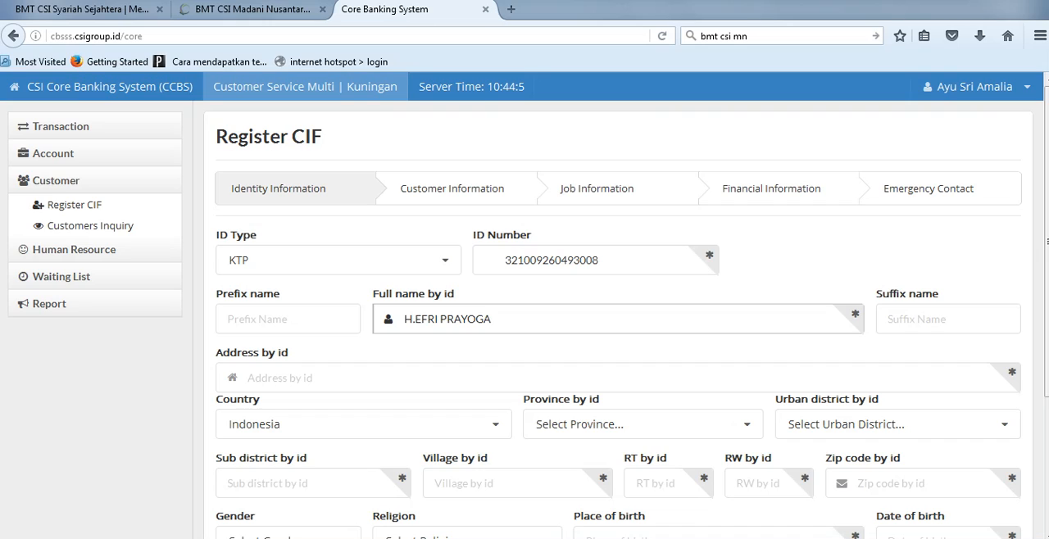
# Step: Remove the title "H." from the customer's full name by ID, leaving the prefix and suffix names empty
pyautogui.hotkey('shift', 'Left')
pyautogui.hotkey('shift', 'Left')
pyautogui.hotkey('shift', 'Left')
pyautogui.hotkey('shift', 'Left')
pyautogui.hotkey('shift', 'Left')
pyautogui.hotkey('shift', 'Left')
pyautogui.hotkey('shift', 'Left')
pyautogui.hotkey('shift', 'Left')
pyautogui.hotkey('shift', 'Left')
pyautogui.hotkey('shift', 'Left')
pyautogui.hotkey('shift', 'Left')
pyautogui.hotkey('shift', 'Left')
pyautogui.hotkey('shift', 'Left')
pyautogui.hotkey('shift', 'Left')
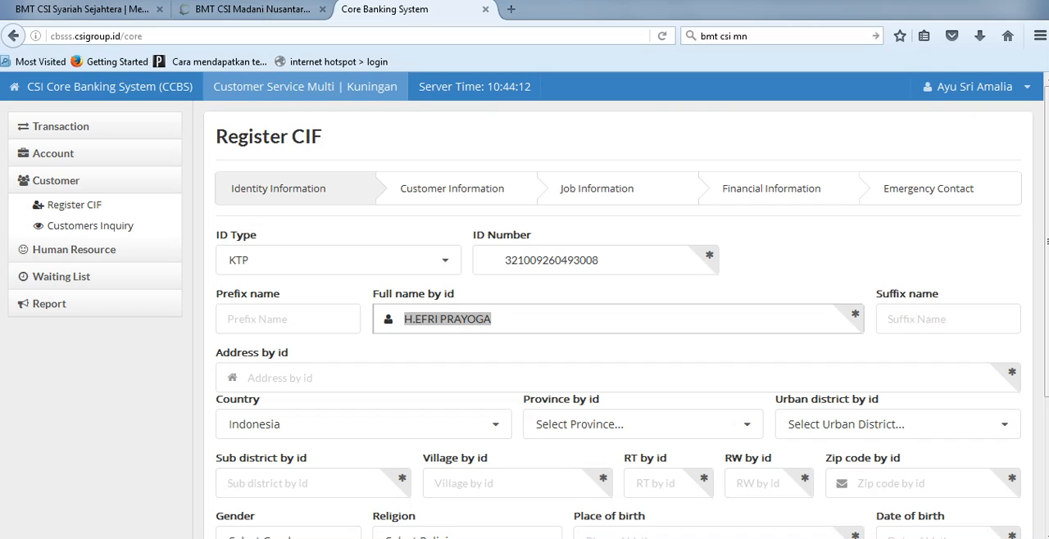
pyautogui.press('Left')
pyautogui.press('Right')
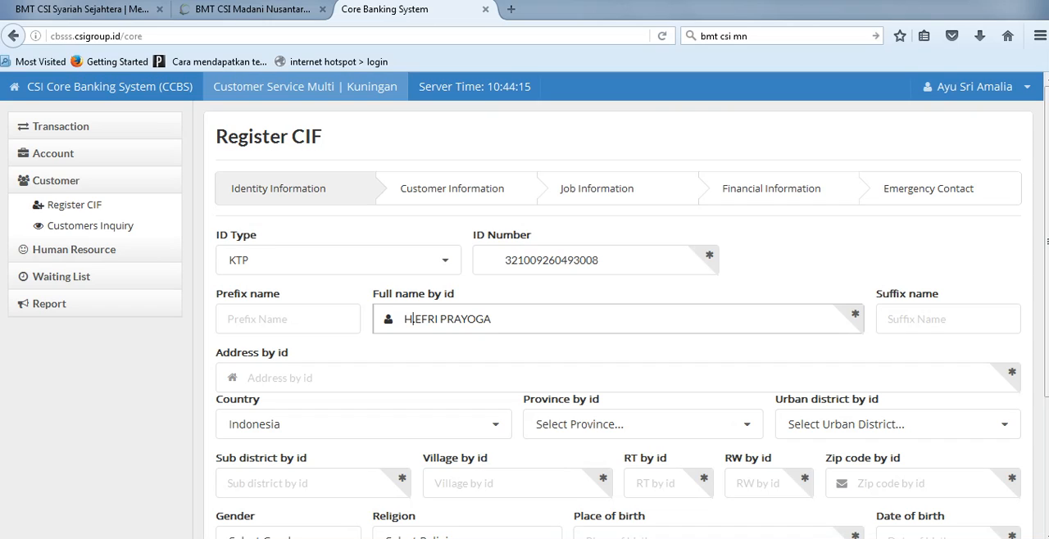
pyautogui.click(278, 319)
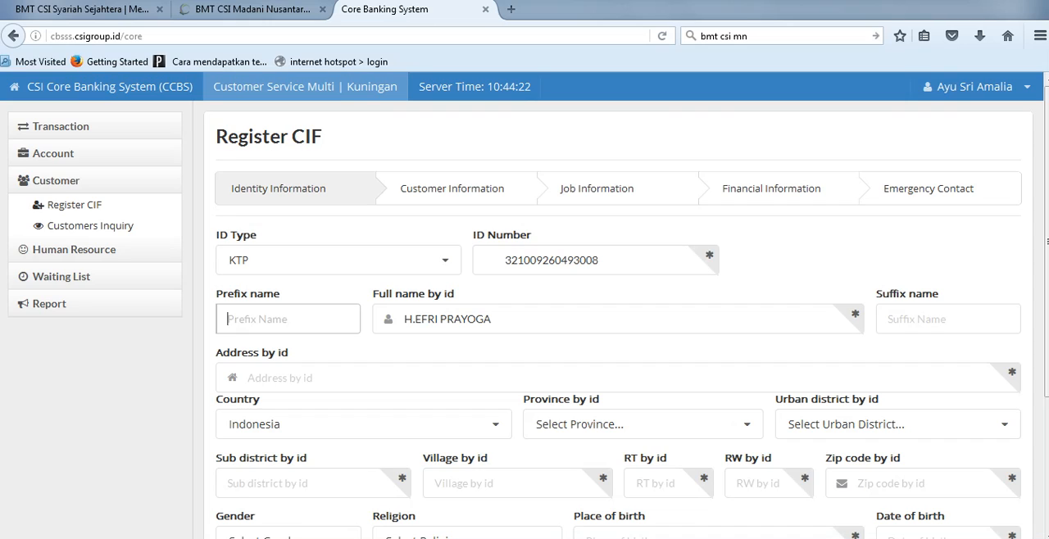
pyautogui.click(948, 319)
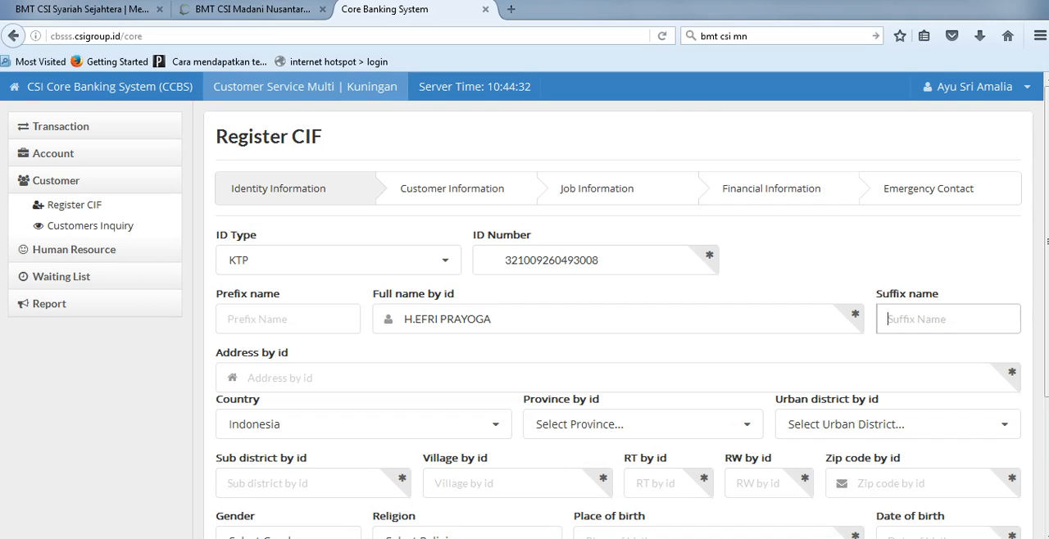
pyautogui.click(414, 320)
pyautogui.press('BackSpace')
pyautogui.press('BackSpace')
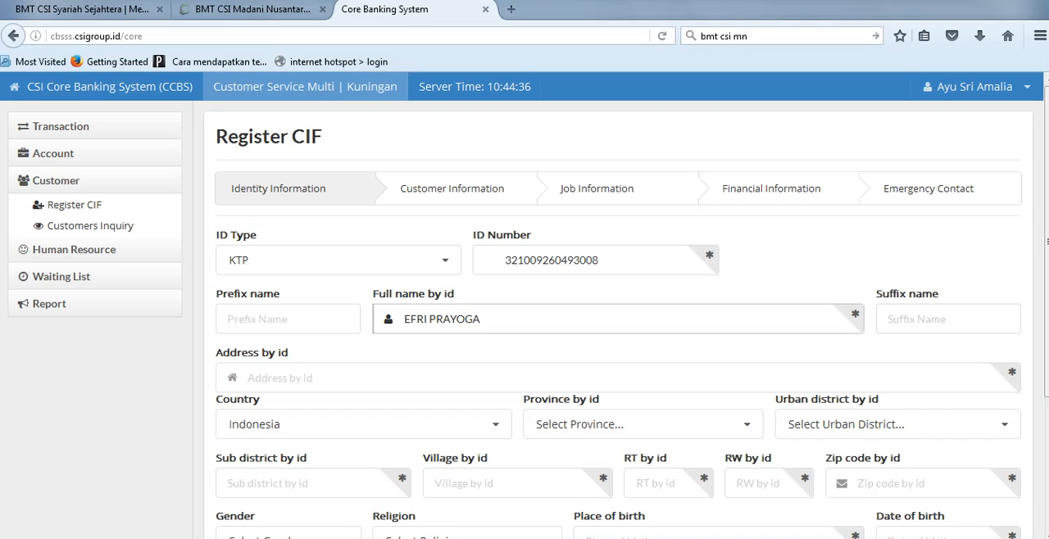
# Step: Enter the customer's street address by ID and set the province to Jawa Barat
pyautogui.click(281, 377)
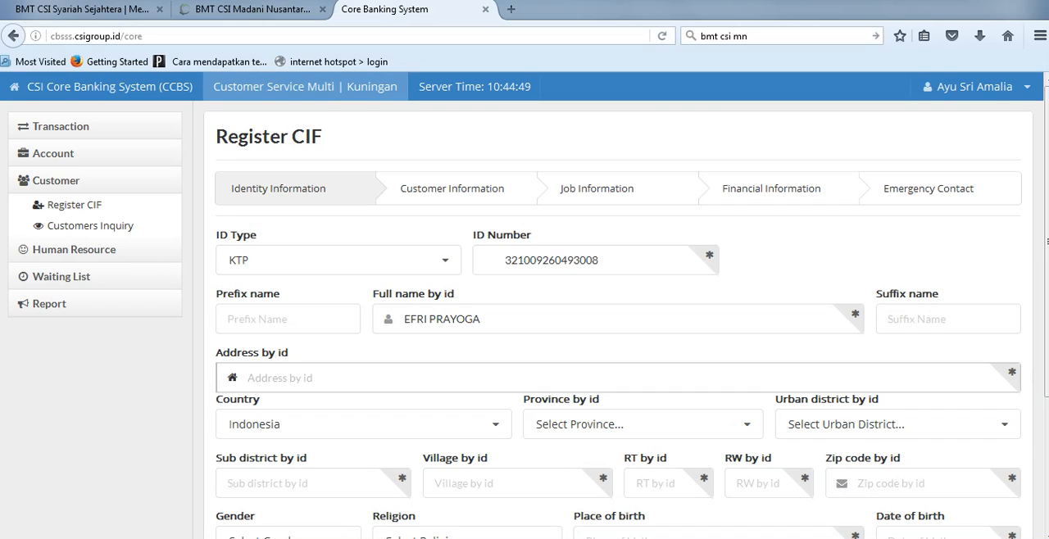
pyautogui.scroll(-3, 364, 247)
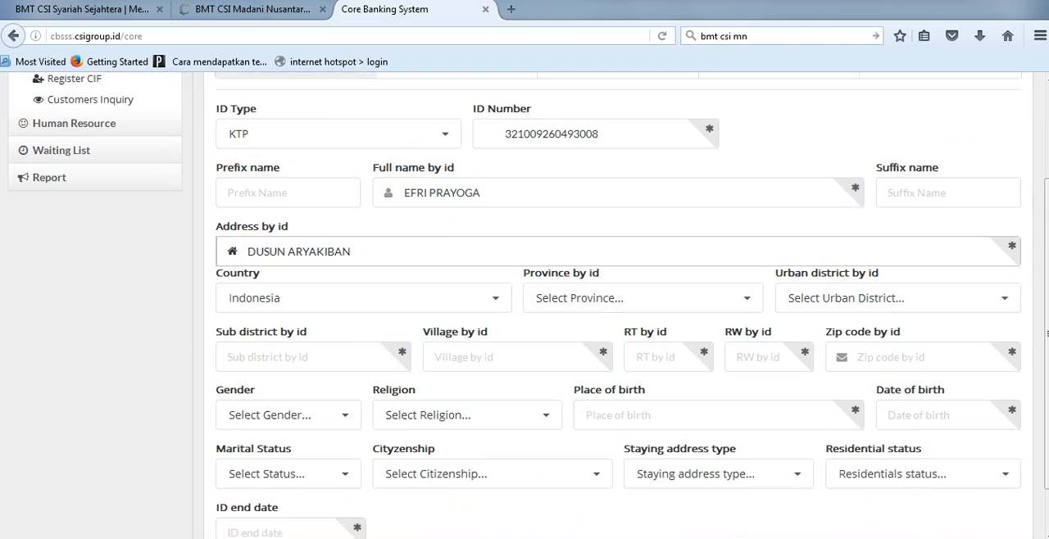
pyautogui.click(364, 247)
pyautogui.click(642, 248)
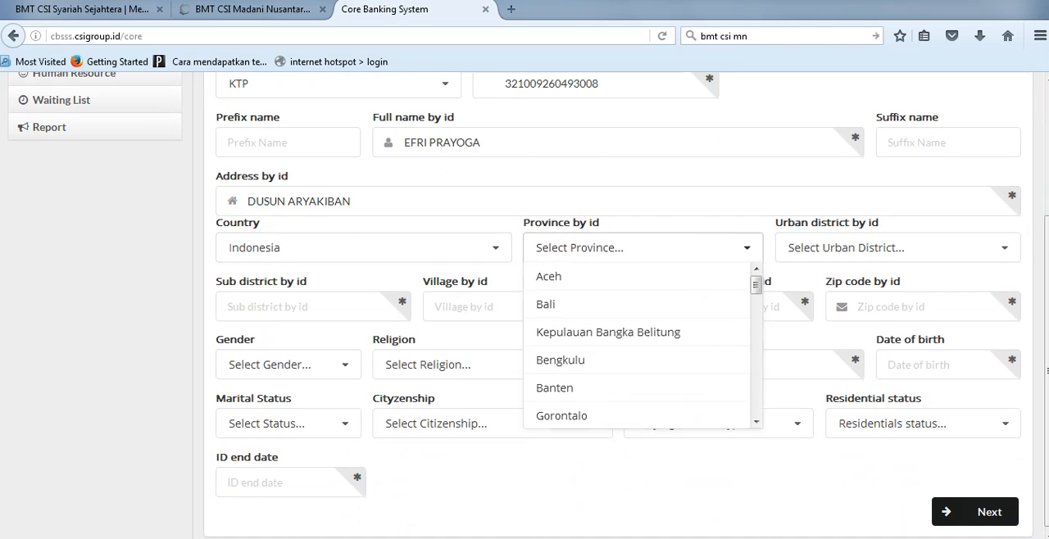
pyautogui.scroll(-3, 636, 331)
pyautogui.press('Tab')
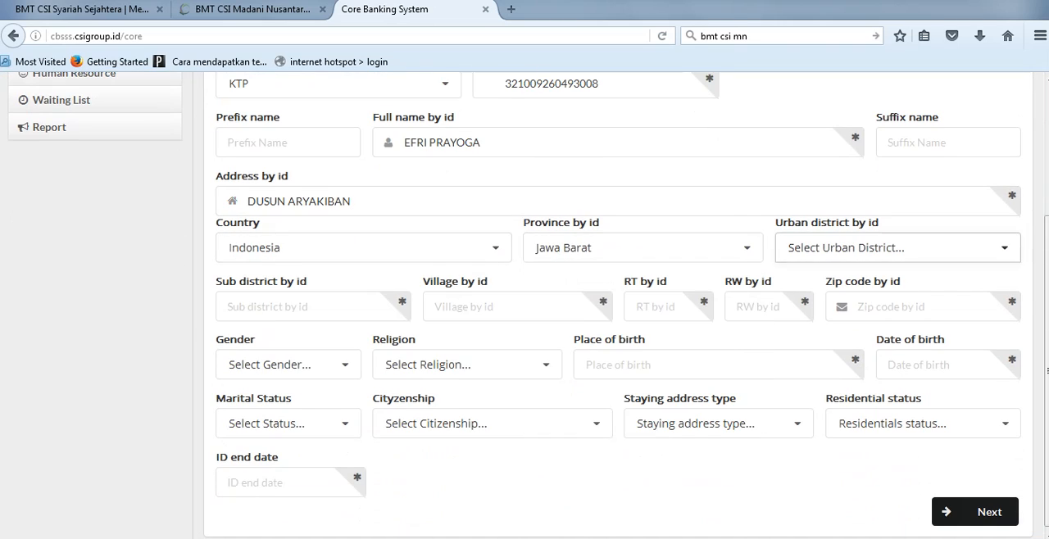
# Step: Set the urban district by ID to Kabupaten Majalengka
pyautogui.scroll(-2, 892, 356)
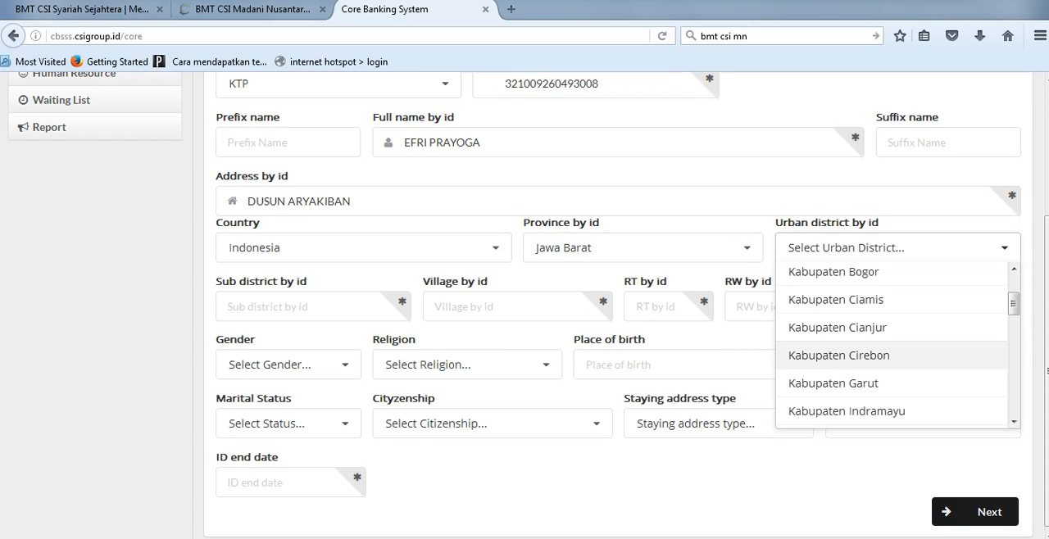
pyautogui.scroll(-6, 891, 344)
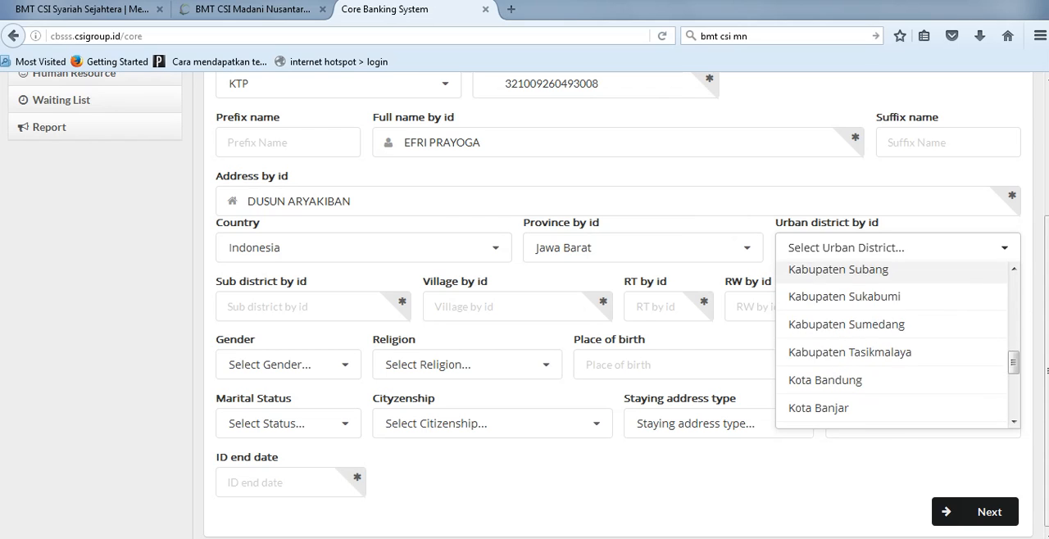
pyautogui.scroll(7, 891, 344)
pyautogui.scroll(-2, 892, 345)
pyautogui.scroll(2, 891, 344)
pyautogui.scroll(-2, 891, 344)
pyautogui.click(849, 407)
pyautogui.press('Tab')
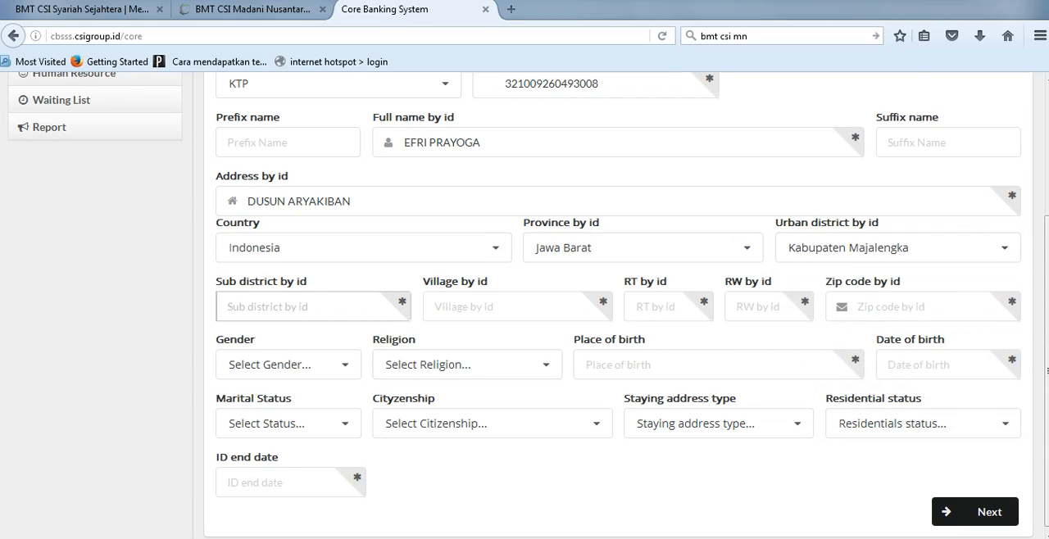
# Step: Enter the customer's sub-district by ID
pyautogui.write('RAGALUH')
pyautogui.press('Tab')
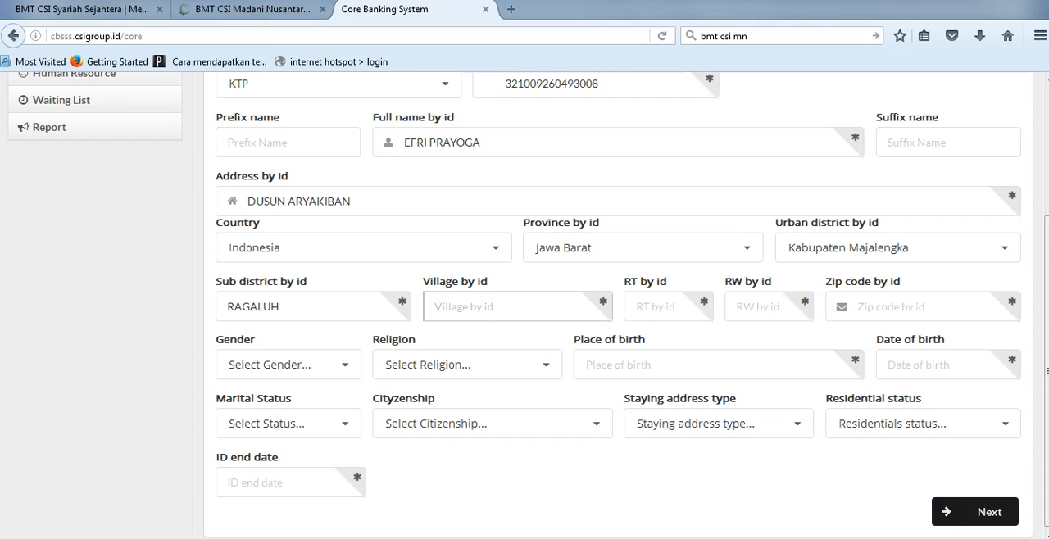
# Step: Enter the name of the customer's village by ID
pyautogui.write('RAJAG')
pyautogui.press('BackSpace')
pyautogui.write('JAGALUH KIDUL')
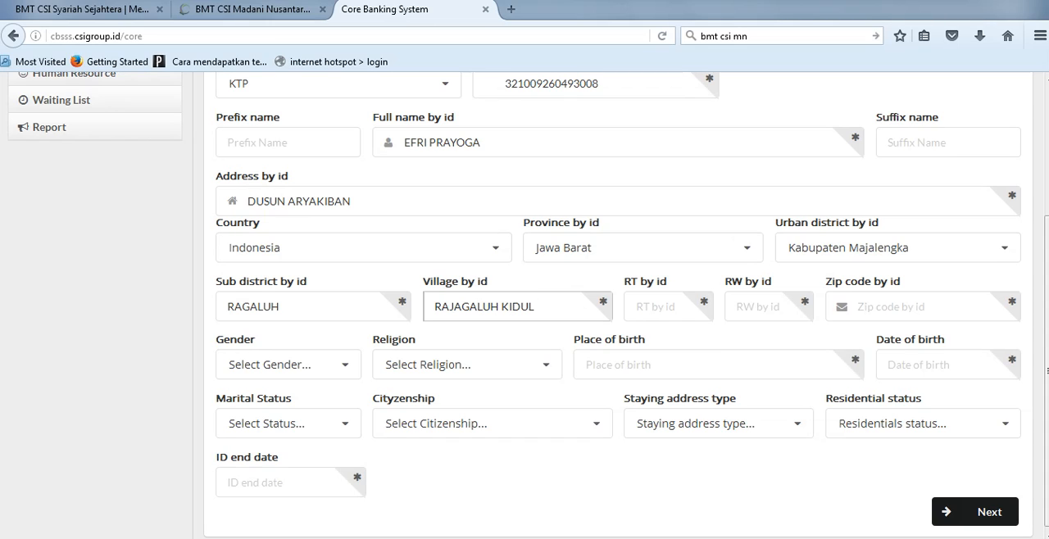
pyautogui.hotkey('ctrl', 'a')
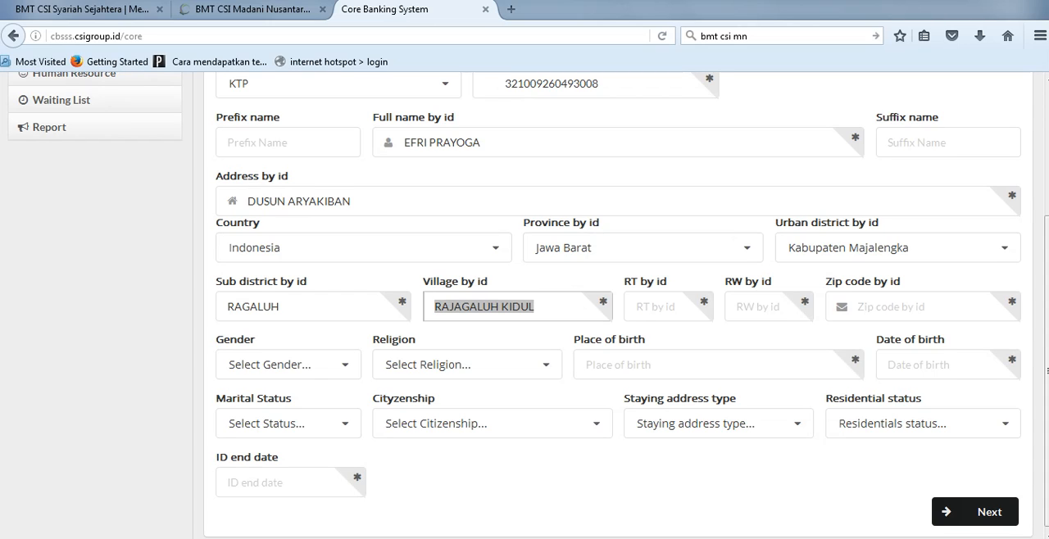
pyautogui.click(501, 306)
pyautogui.click(535, 306)
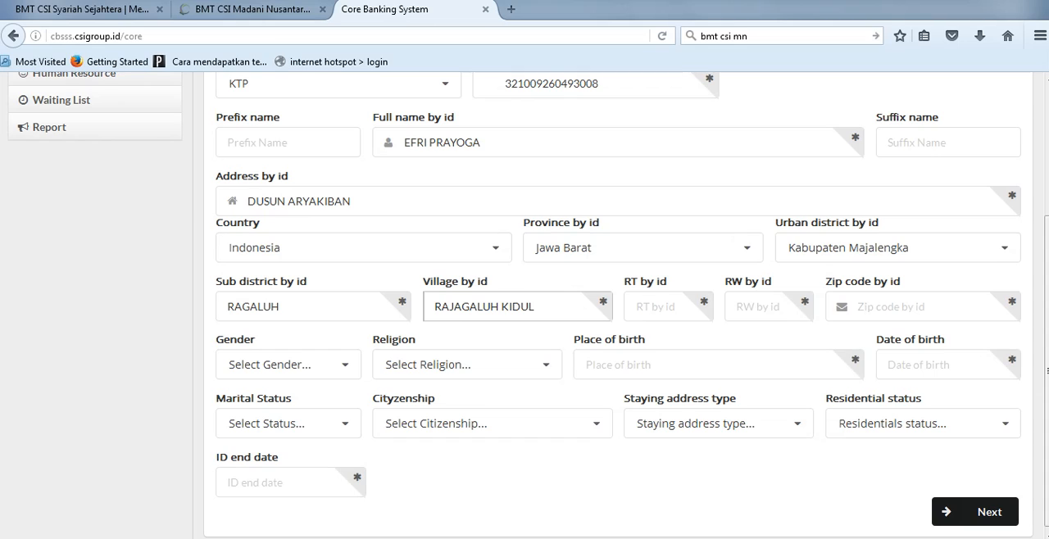
pyautogui.click(502, 306)
pyautogui.press('Delete')
pyautogui.press('Tab')
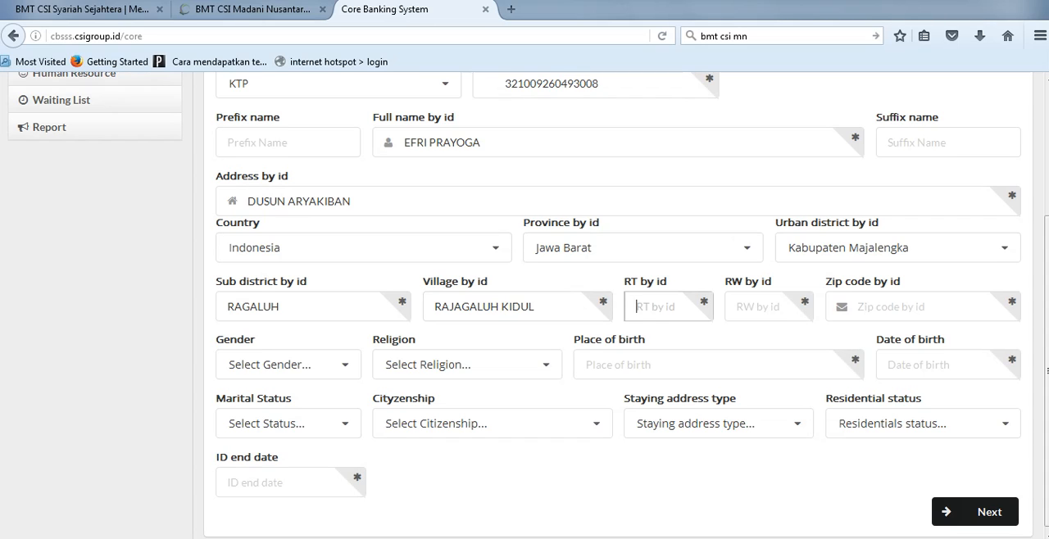
# Step: Enter the RT and RW numbers of the customer's address and set the zip code to 0
pyautogui.write('002')
pyautogui.press('Tab')
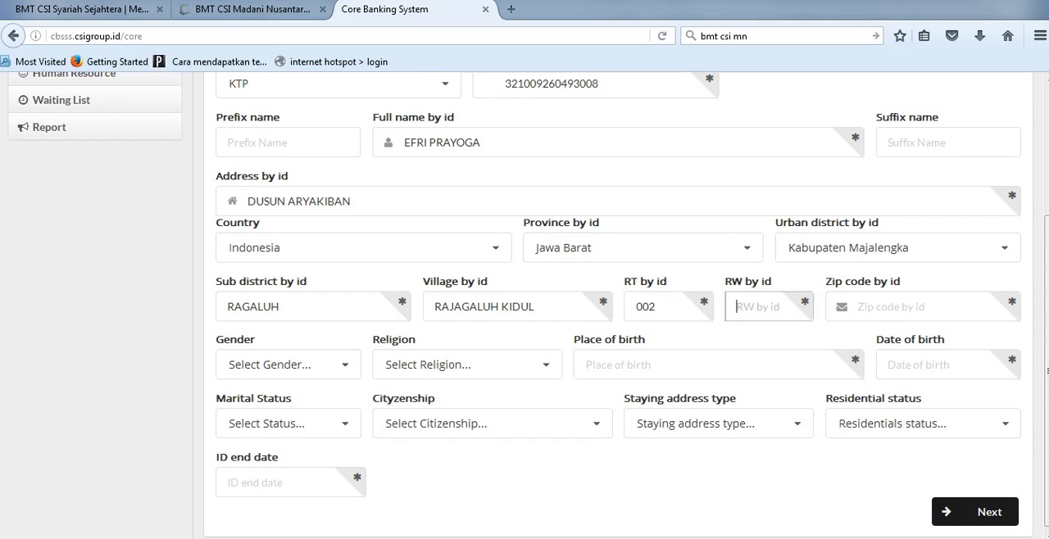
pyautogui.write('001')
pyautogui.press('Tab')
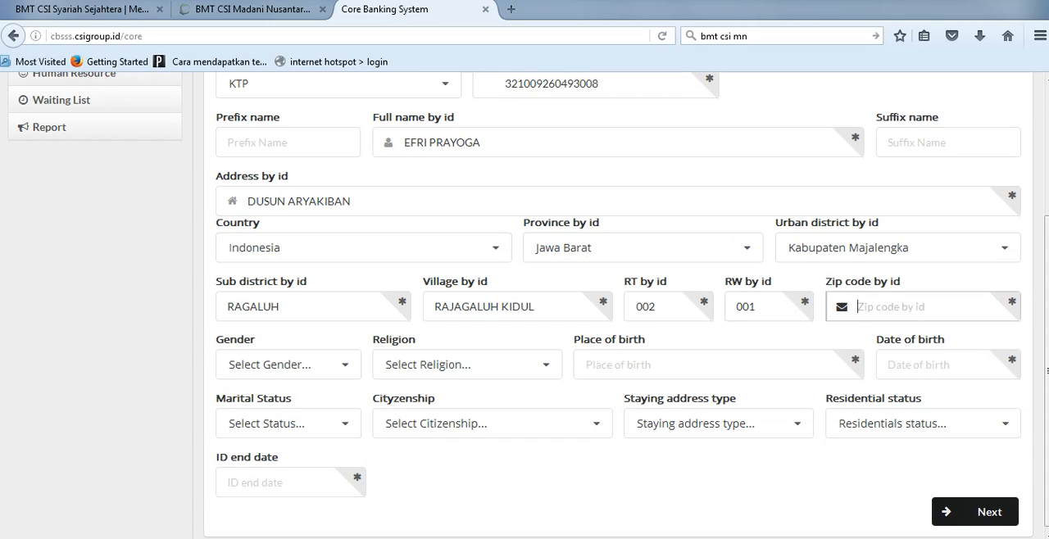
pyautogui.write('0')
pyautogui.press('Tab')
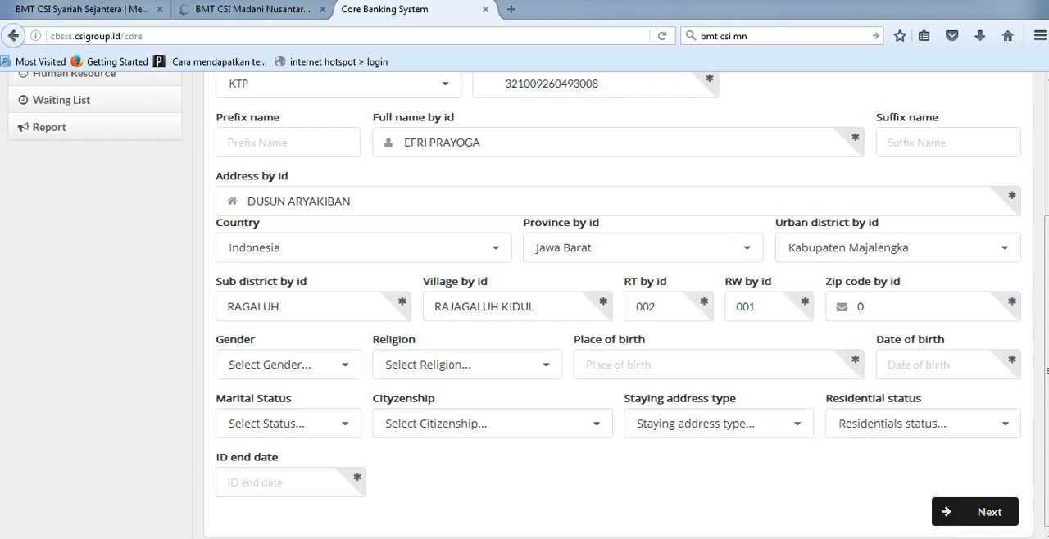
# Step: Set the customer's gender to Pria and the religion to Islam
pyautogui.click(288, 365)
pyautogui.click(262, 393)
pyautogui.click(459, 365)
pyautogui.click(426, 393)
# Step: Enter MAJALENGKA as the customer's place of birth
pyautogui.click(655, 365)
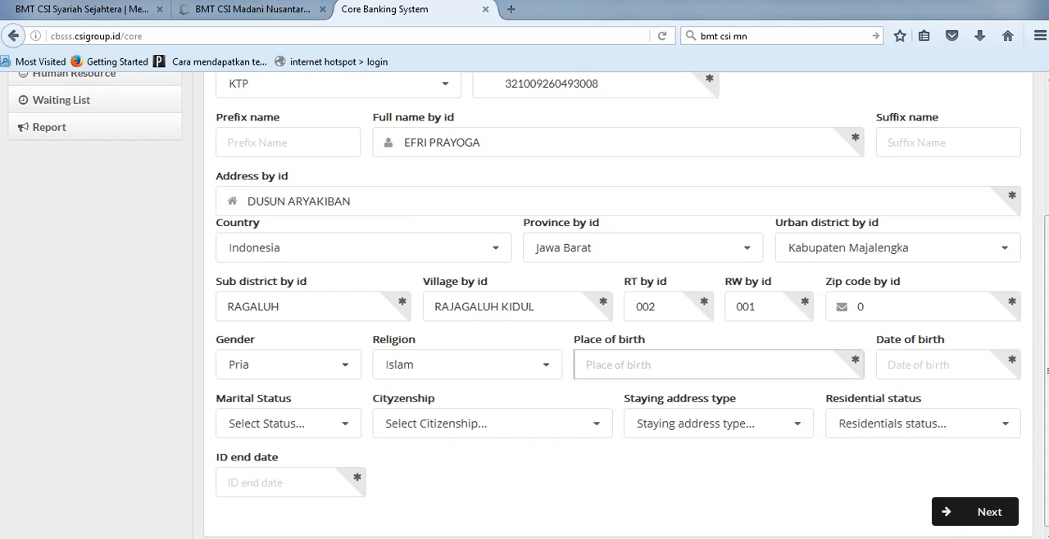
pyautogui.write('MAJALENGKA')
pyautogui.press('Tab')
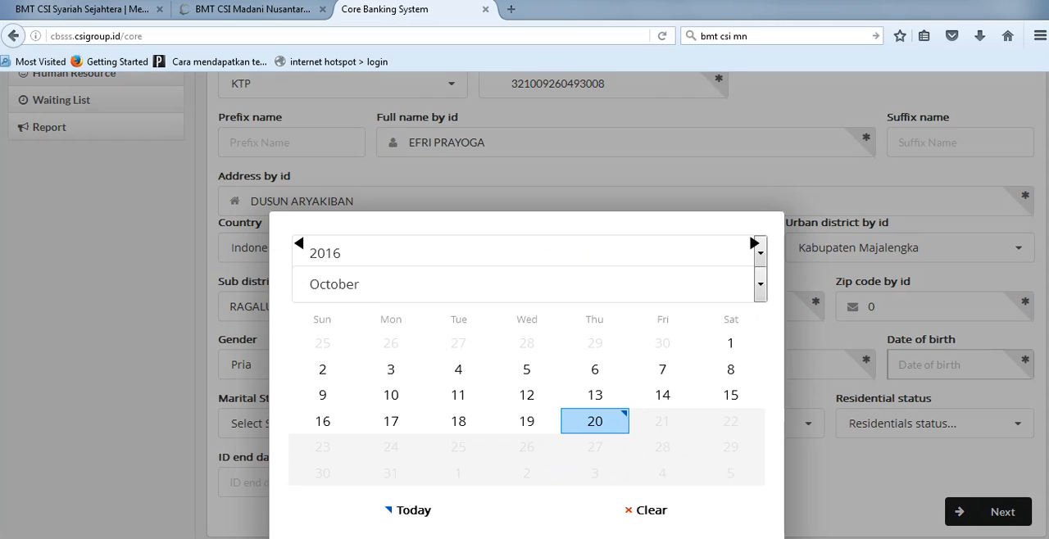
# Step: Choose the year, month and day of the customer's date of birth in the calendar
pyautogui.click(761, 253)
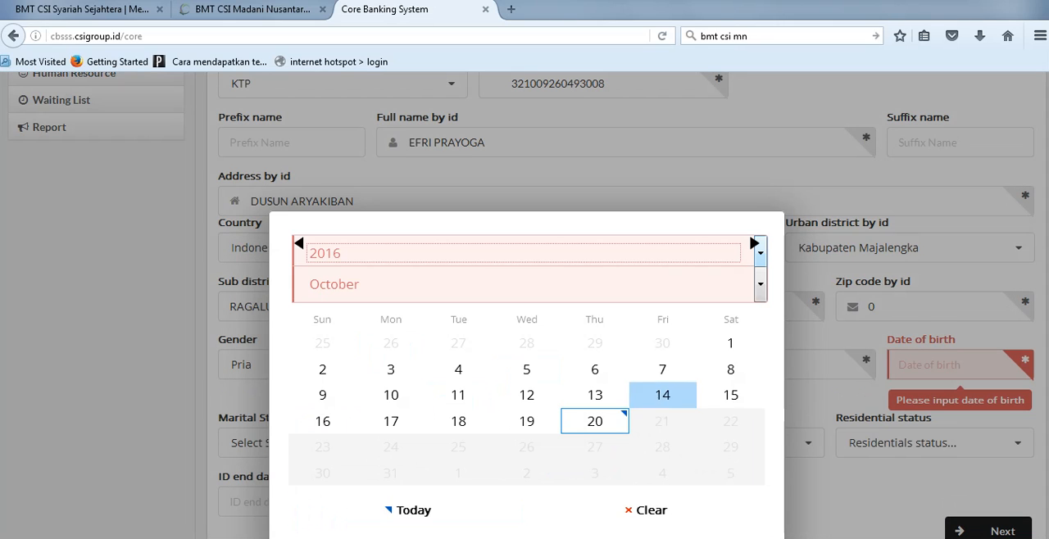
pyautogui.click(760, 257)
pyautogui.scroll(6, 721, 328)
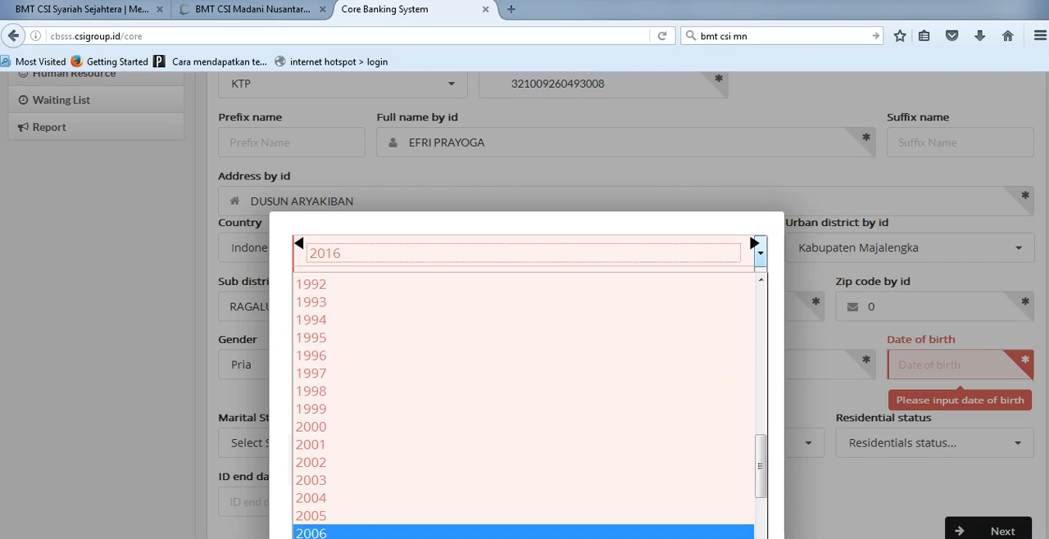
pyautogui.scroll(-2, 721, 328)
pyautogui.click(721, 353)
pyautogui.click(760, 284)
pyautogui.click(310, 367)
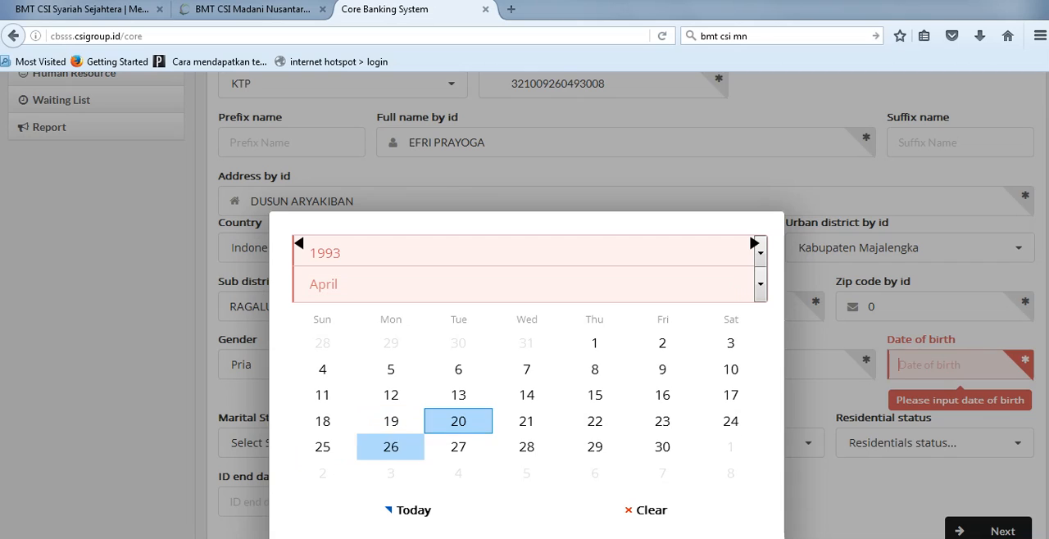
pyautogui.click(323, 445)
pyautogui.scroll(-1, 287, 443)
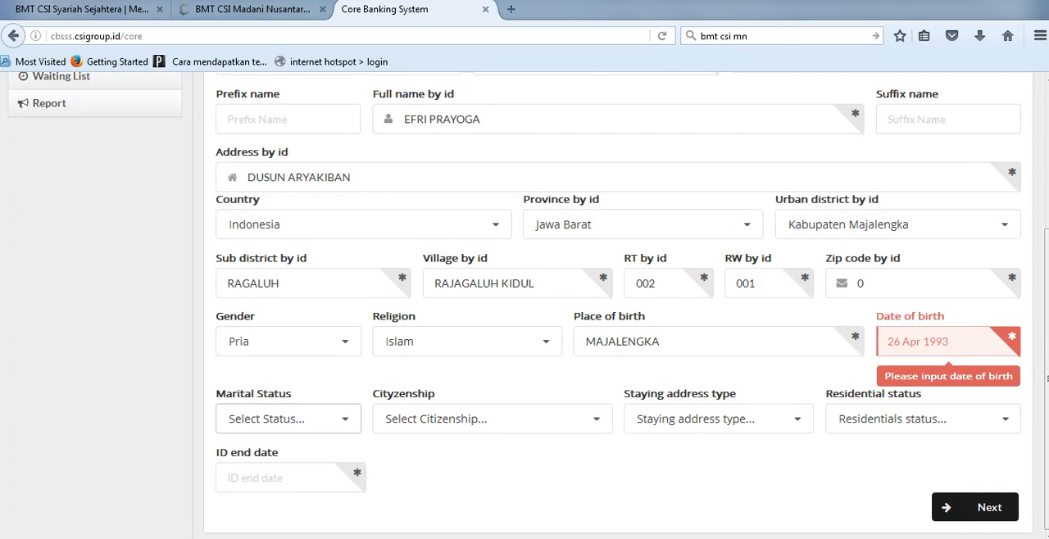
# Step: Set the customer's marital status to Lajang and the citizenship to Warga Negara Indonesia
pyautogui.click(287, 419)
pyautogui.click(241, 448)
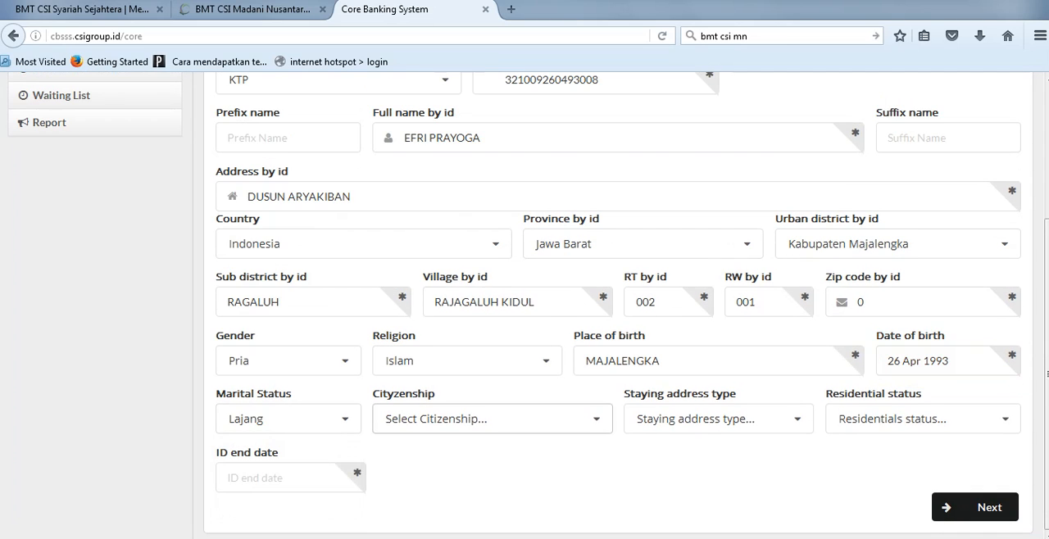
pyautogui.click(492, 418)
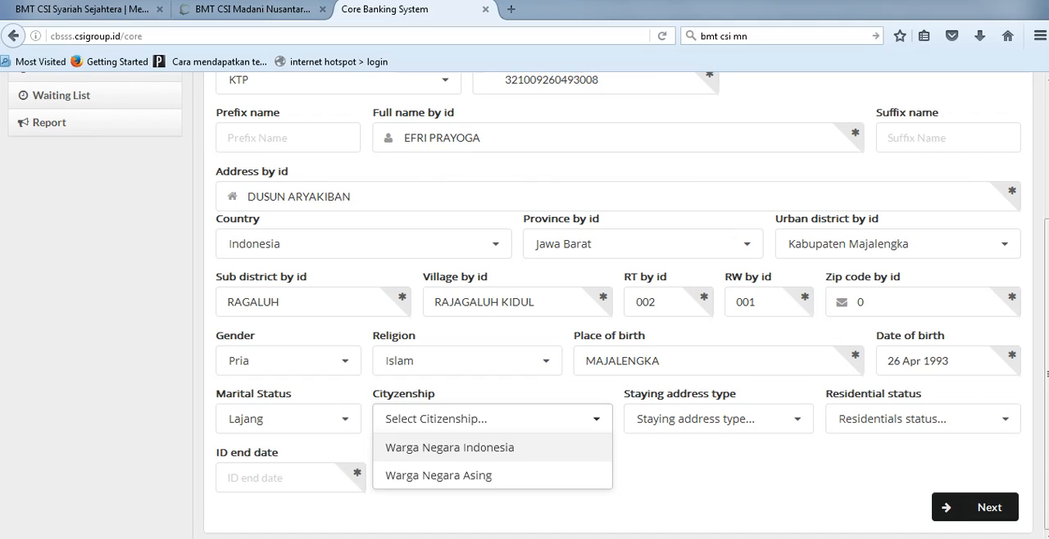
pyautogui.press('Return')
# Step: Set the staying address type to Rumah and the residential status to Penduduk
pyautogui.press('Tab')
pyautogui.press('Down')
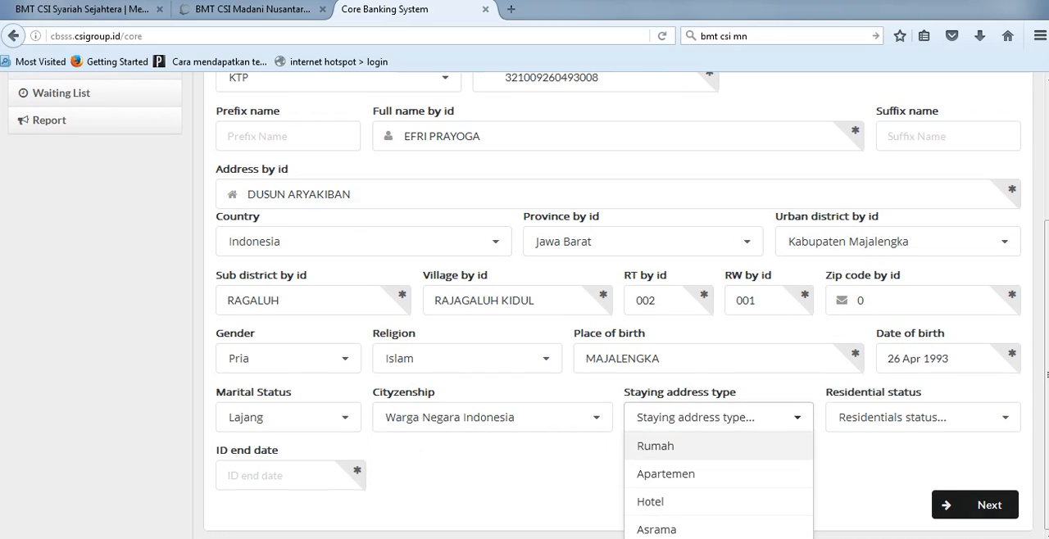
pyautogui.press('Return')
pyautogui.press('Tab')
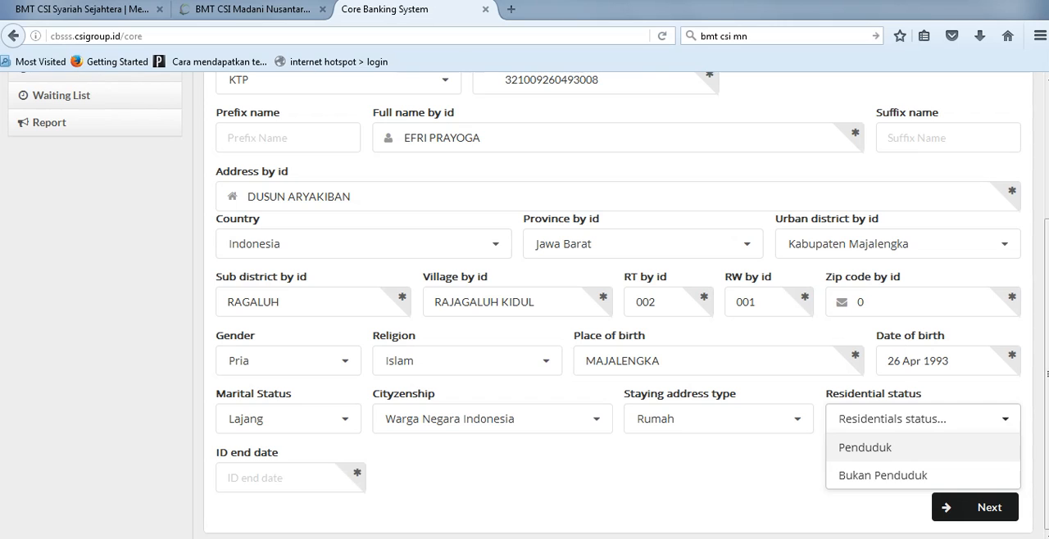
pyautogui.click(923, 448)
# Step: Choose 26 Apr 2017 as the ID end date in the calendar
pyautogui.click(271, 477)
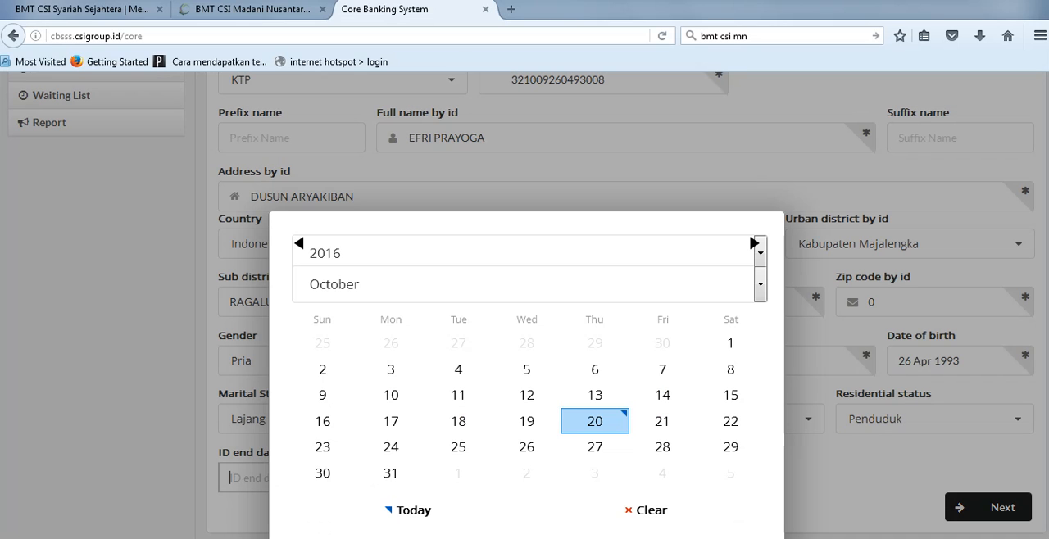
pyautogui.click(761, 253)
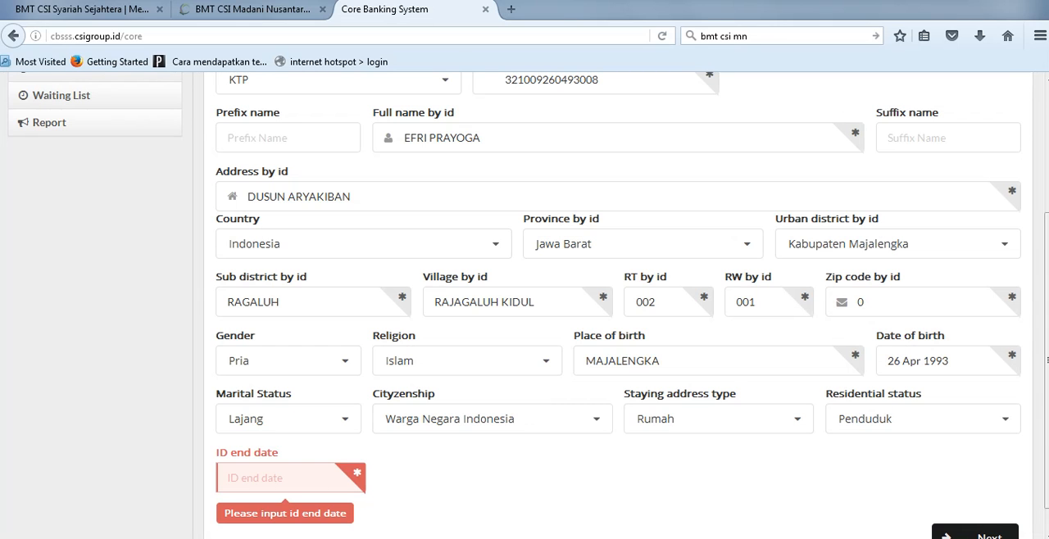
pyautogui.click(279, 478)
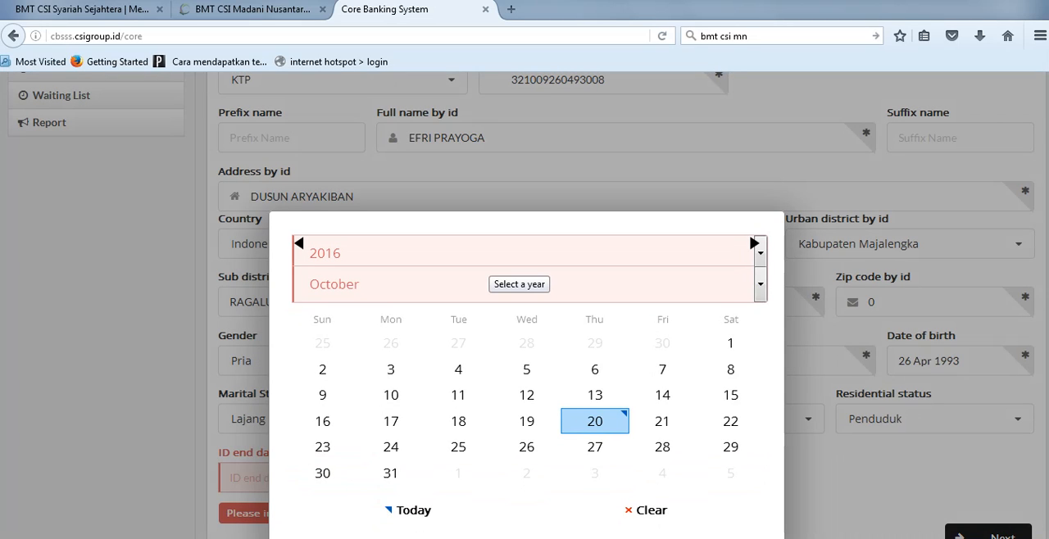
pyautogui.click(761, 252)
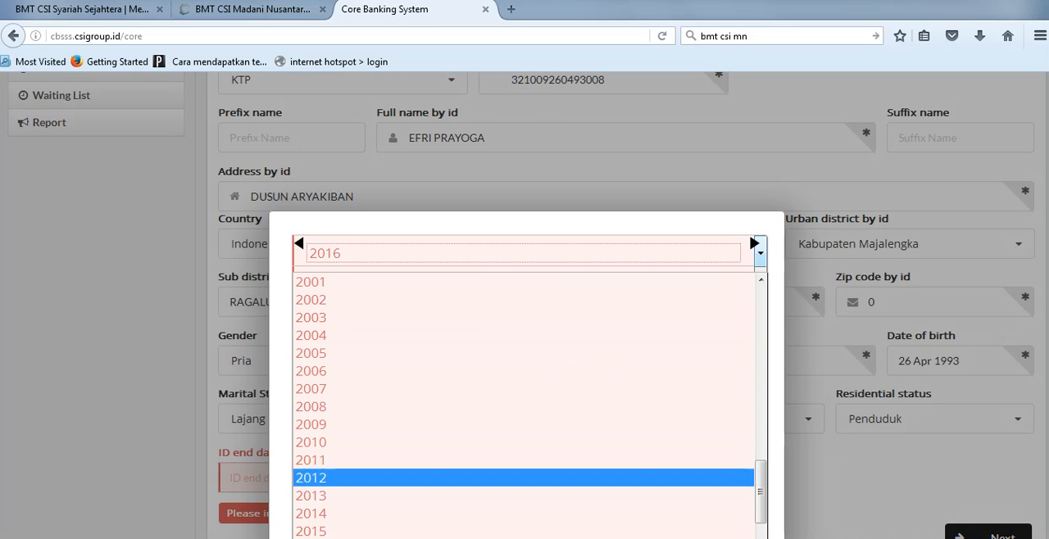
pyautogui.scroll(-1, 574, 502)
pyautogui.click(574, 495)
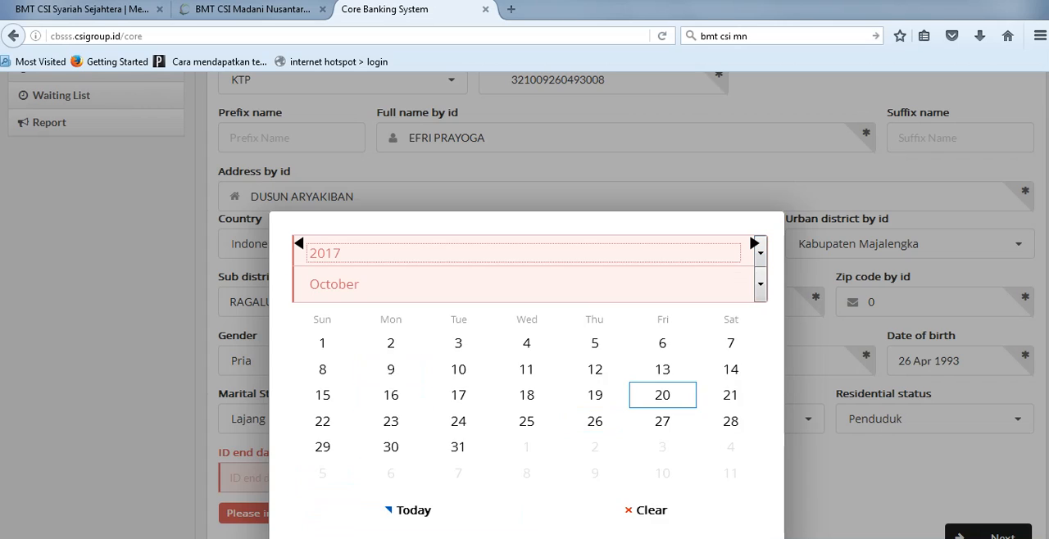
pyautogui.click(631, 285)
pyautogui.click(594, 366)
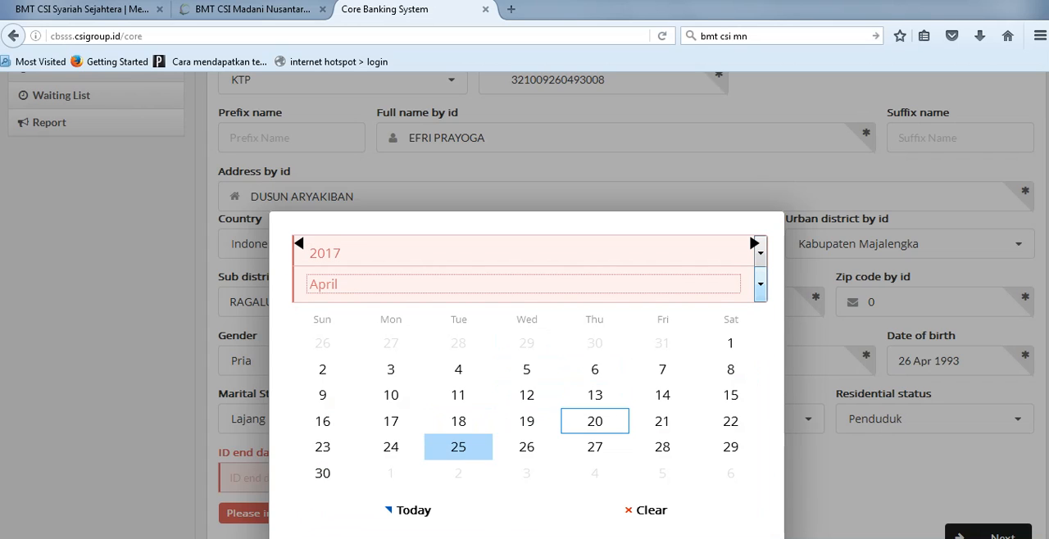
pyautogui.click(526, 447)
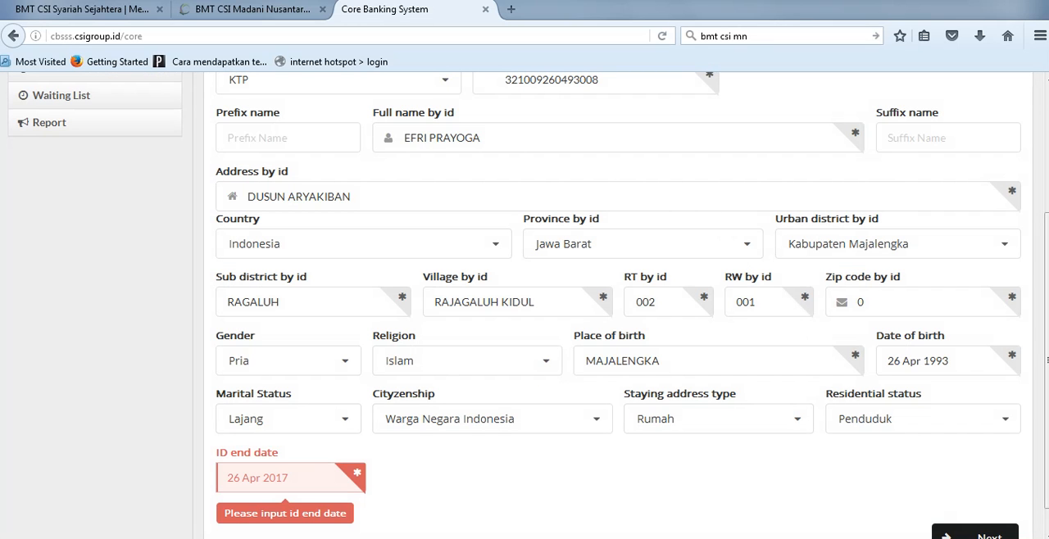
# Step: Check the completed identity form and continue to the Customer Information section
pyautogui.scroll(-1, 528, 305)
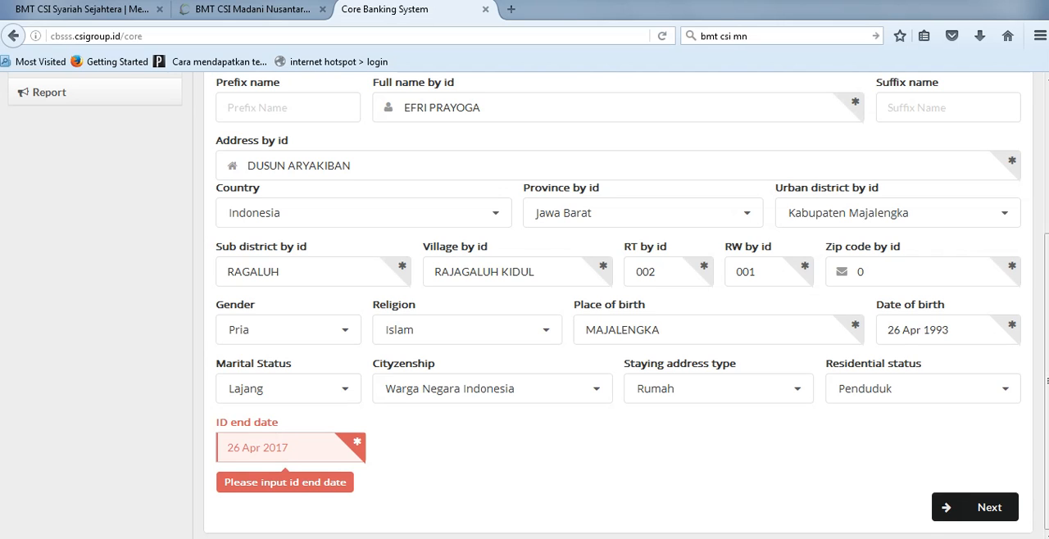
pyautogui.scroll(5, 525, 306)
pyautogui.scroll(-2, 525, 306)
pyautogui.scroll(-3, 525, 306)
pyautogui.click(976, 507)
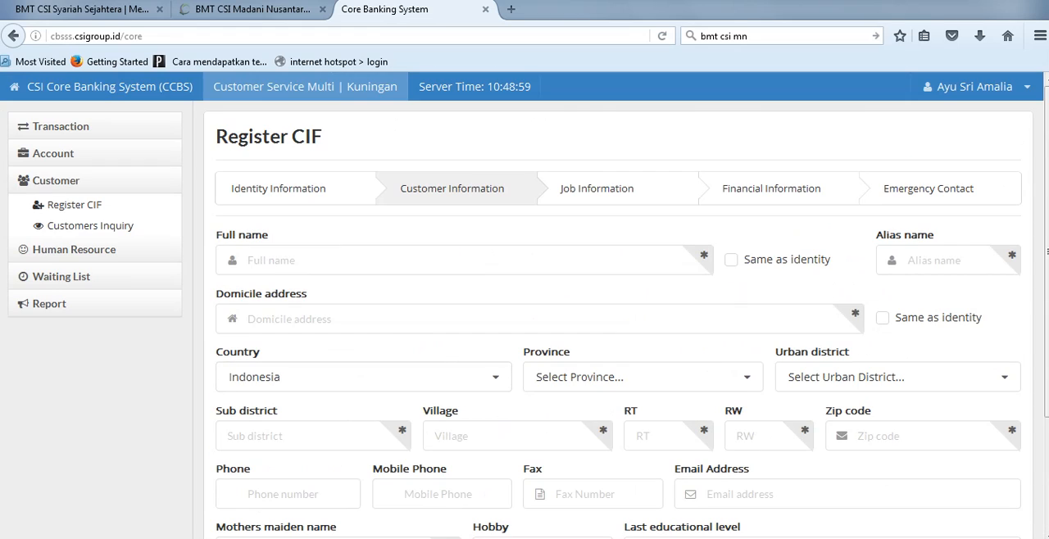
# Step: Fill in the full name and the domicile address by marking both as same as identity
pyautogui.click(731, 260)
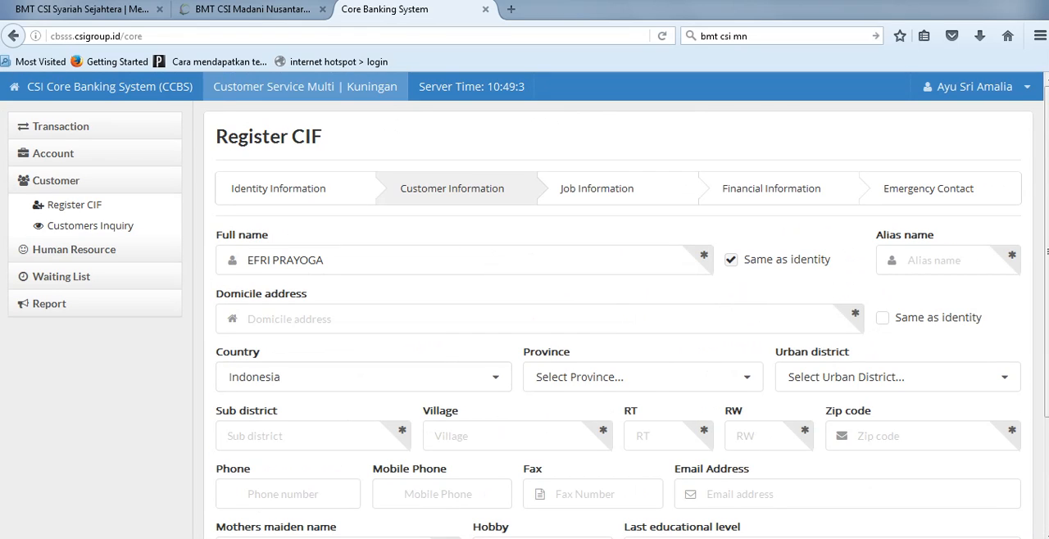
pyautogui.click(731, 260)
pyautogui.click(731, 260)
pyautogui.click(882, 318)
# Step: Set the domicile province to Jawa Barat and the urban district to Kabupaten Majalengka
pyautogui.scroll(-1, 883, 328)
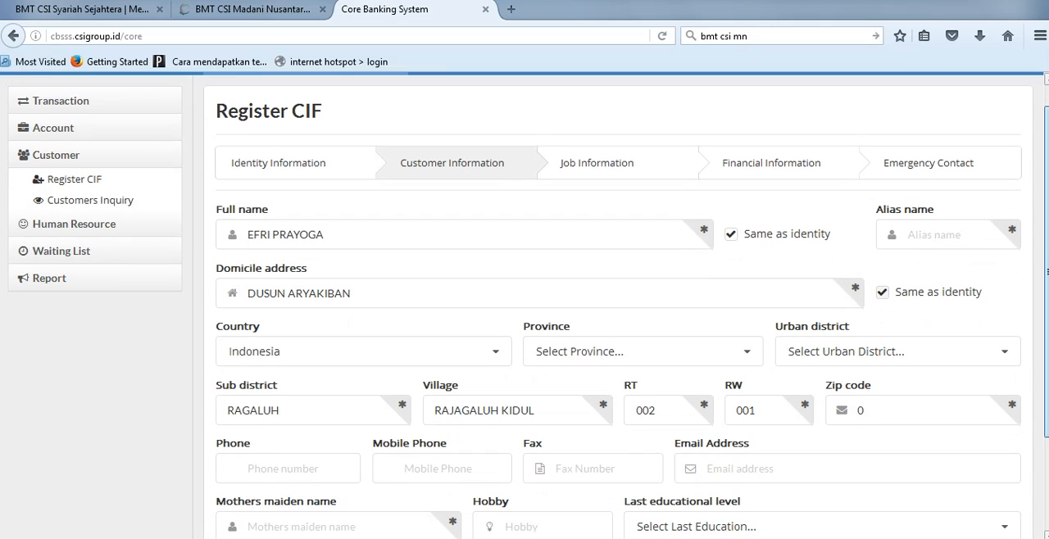
pyautogui.click(883, 342)
pyautogui.scroll(-4, 883, 336)
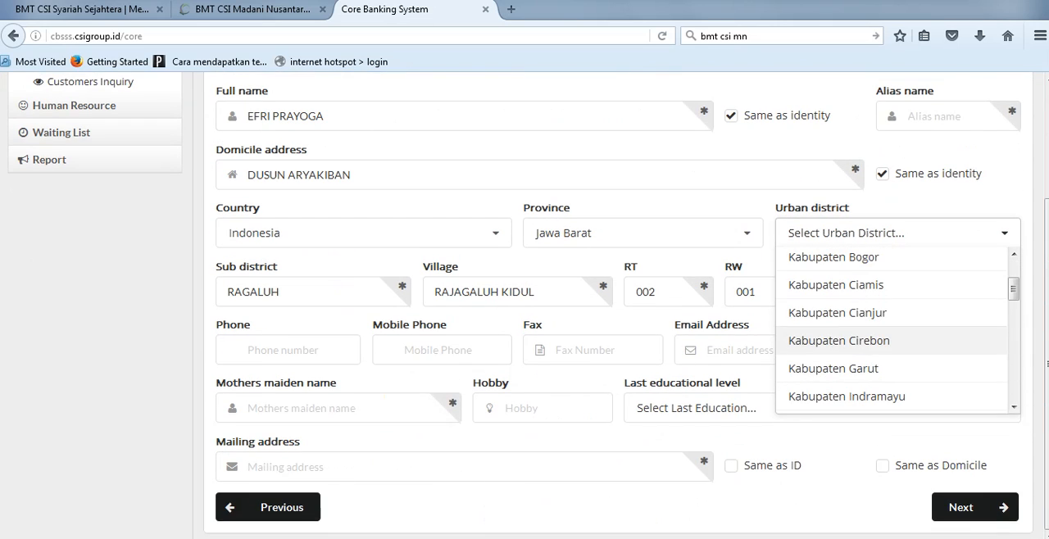
pyautogui.click(883, 346)
pyautogui.click(882, 236)
pyautogui.scroll(-3, 883, 275)
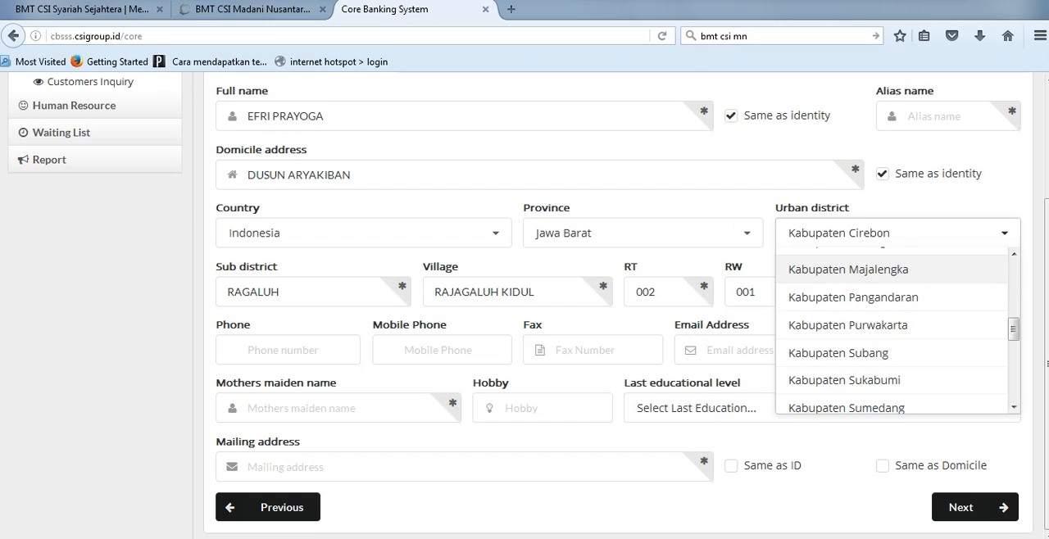
pyautogui.click(883, 275)
# Step: Enter the customer's mobile phone number
pyautogui.click(441, 350)
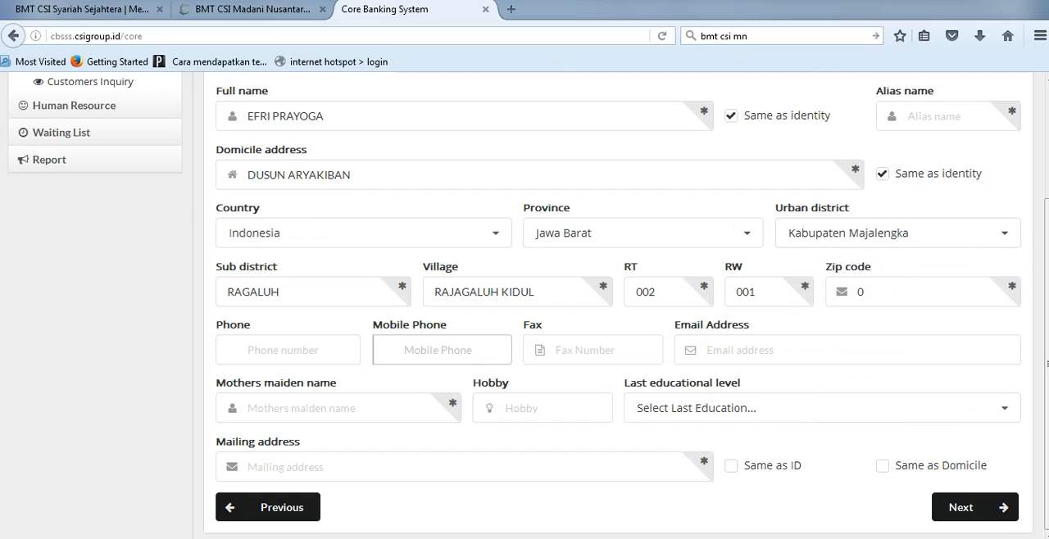
# Step: Enter the customer's mother's maiden name, leaving the fax and email address empty
pyautogui.press('Tab')
pyautogui.press('Tab')
pyautogui.press('Tab')
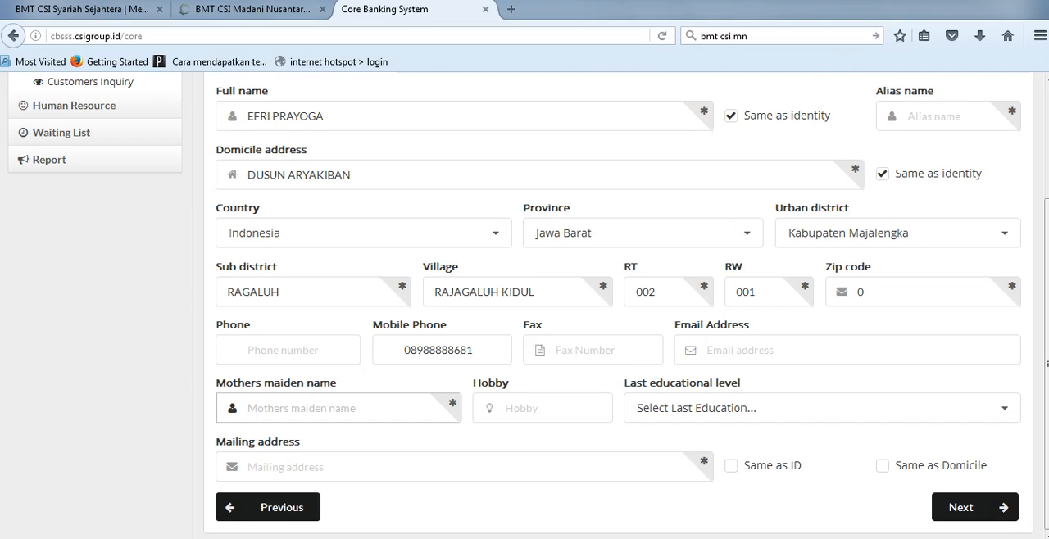
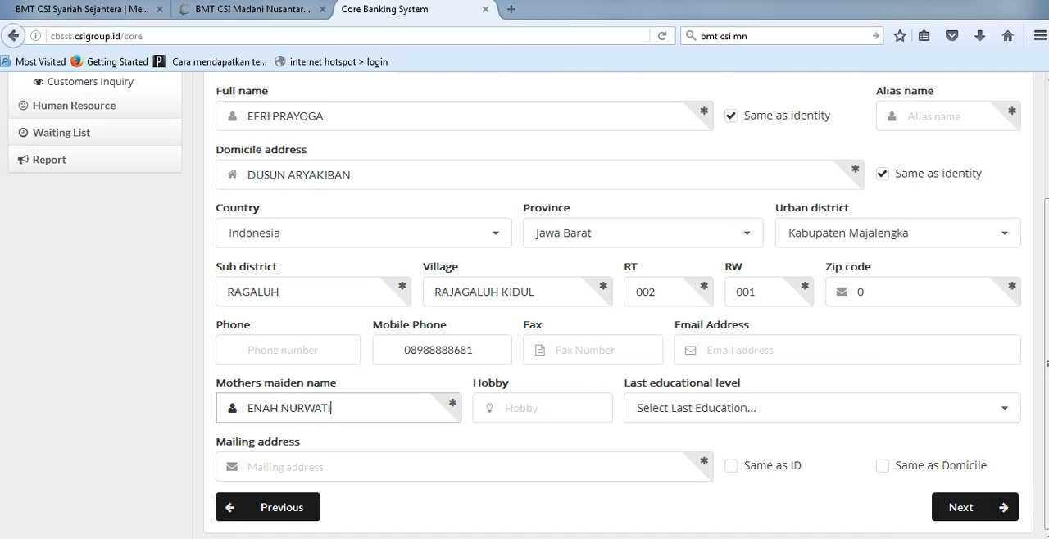
# Step: Set the last educational level to Sekolah Menengah Akhir (SMA) / Sederajat and mark the mailing address as same as ID
pyautogui.press('Tab')
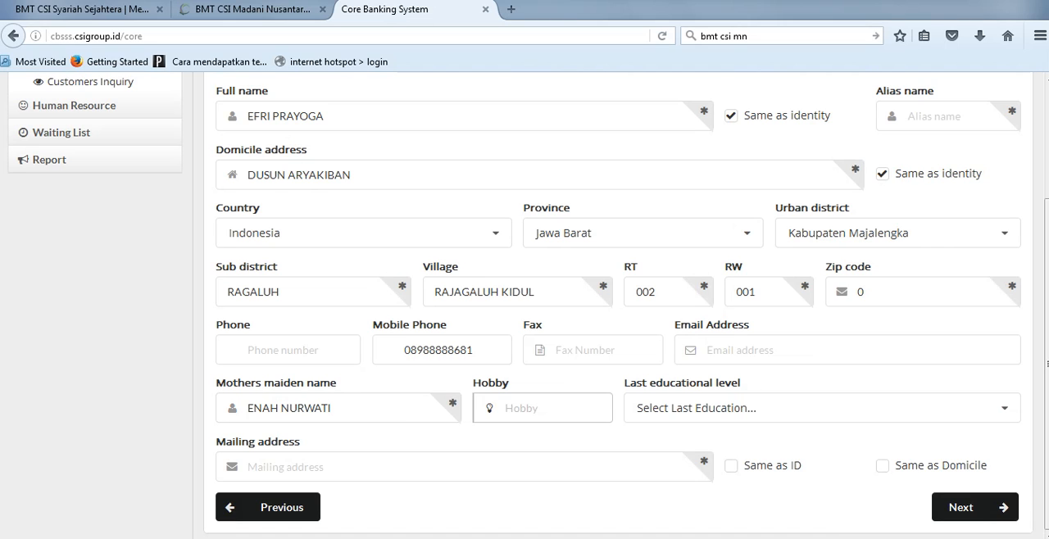
pyautogui.press('Tab')
pyautogui.scroll(-1, 819, 459)
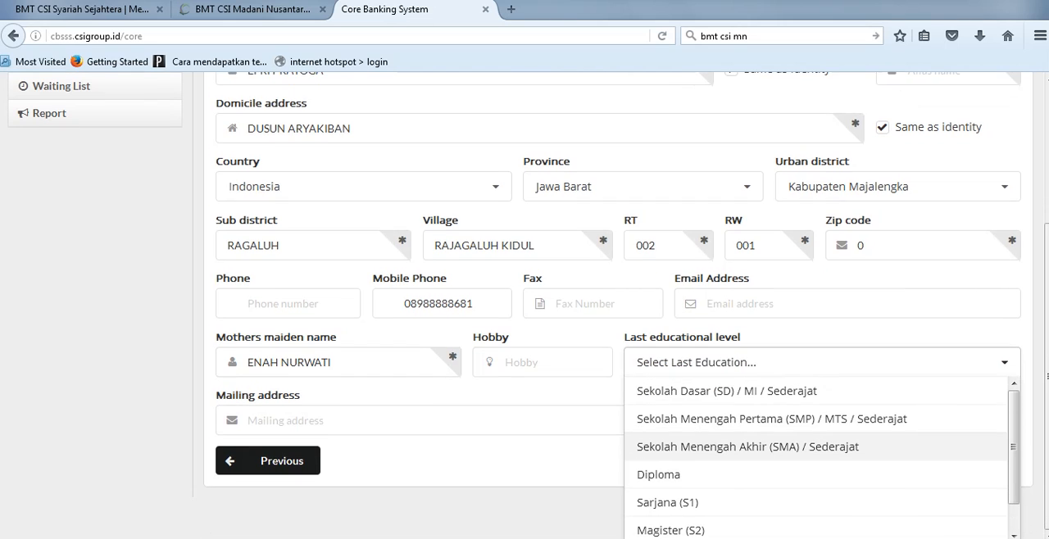
pyautogui.press('Return')
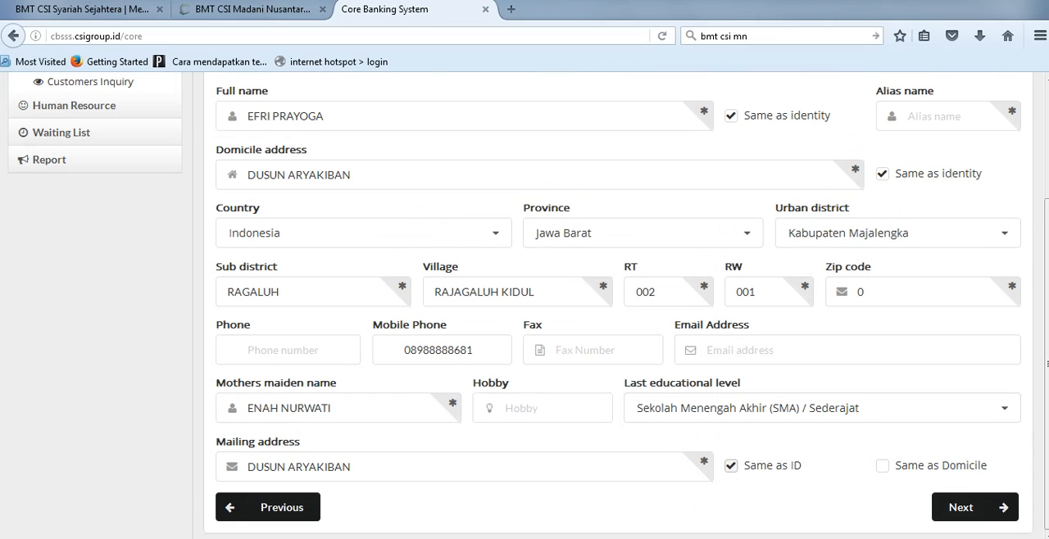
pyautogui.press('Tab')
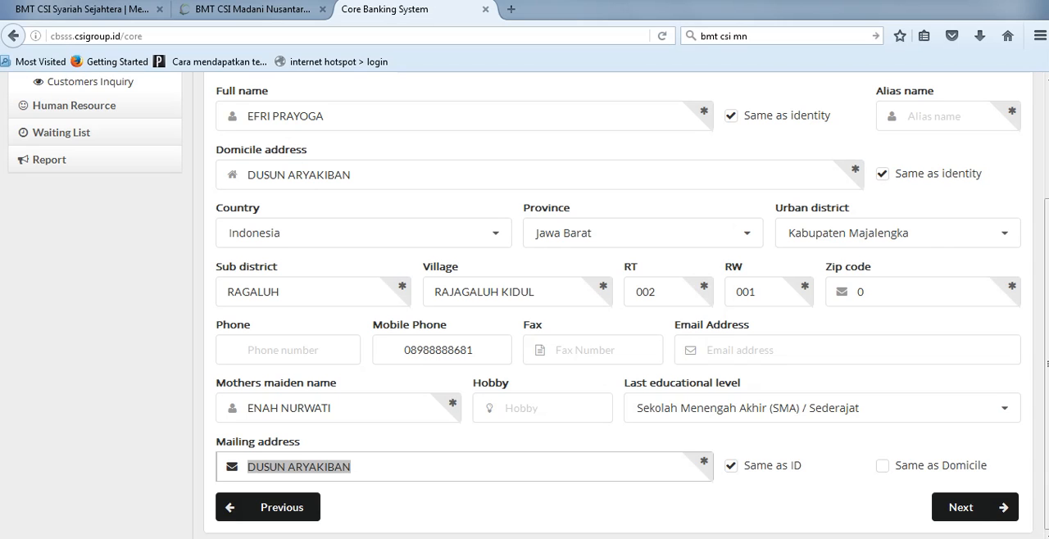
# Step: Fill in the customer's alias name and continue to the Job Information section
pyautogui.scroll(3, 525, 304)
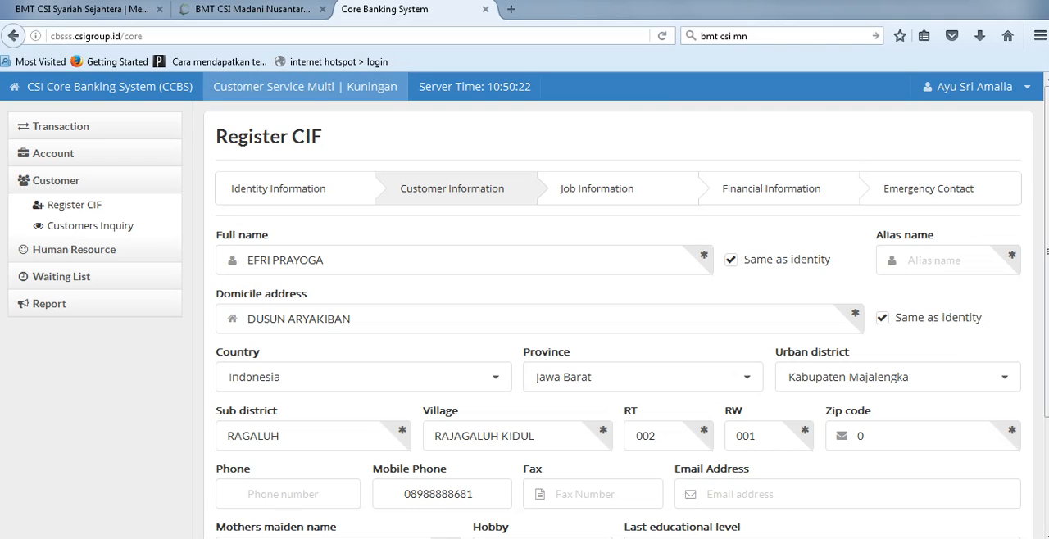
pyautogui.scroll(-3, 524, 303)
pyautogui.click(975, 507)
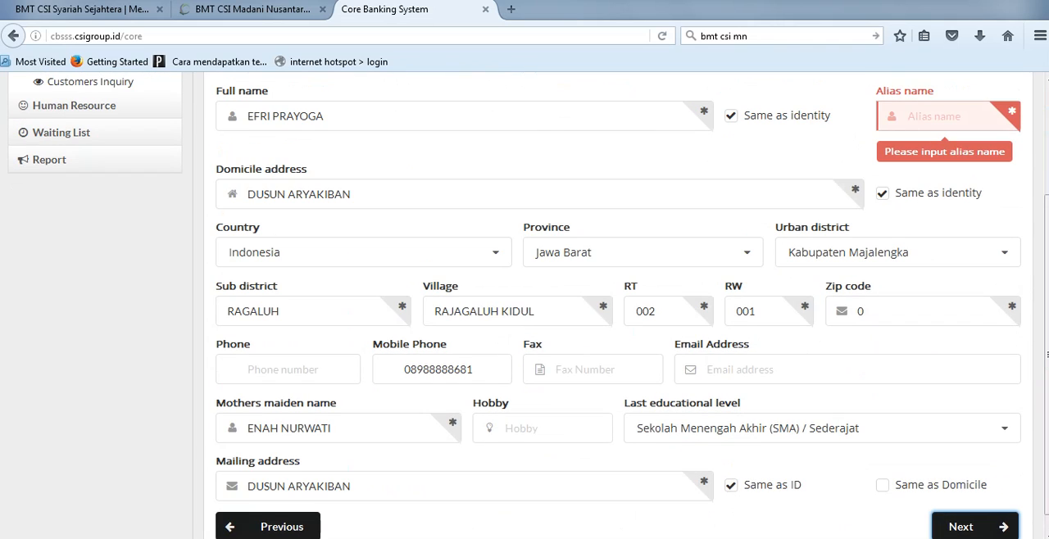
pyautogui.scroll(2, 524, 303)
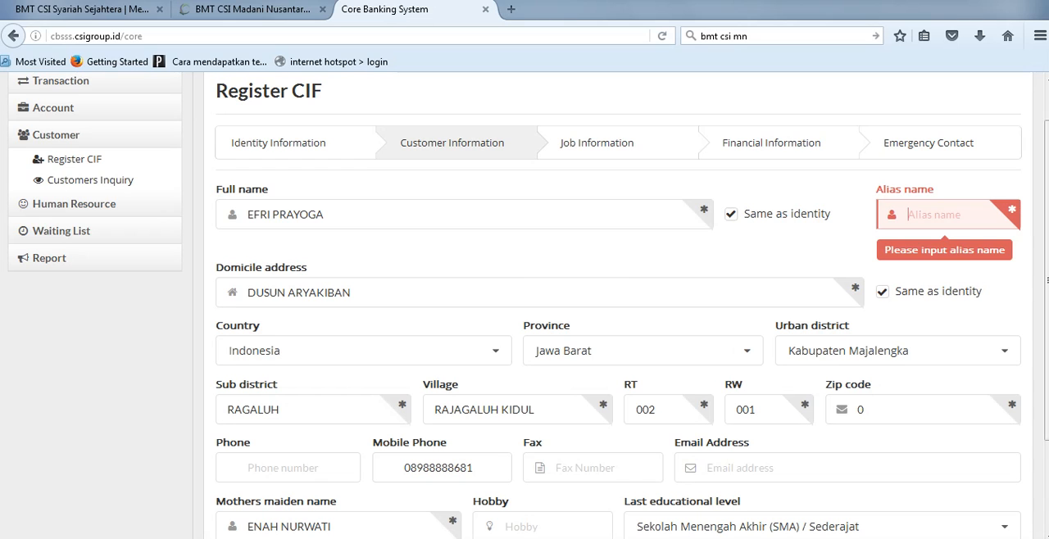
pyautogui.write('EFRI')
pyautogui.scroll(-2, 525, 328)
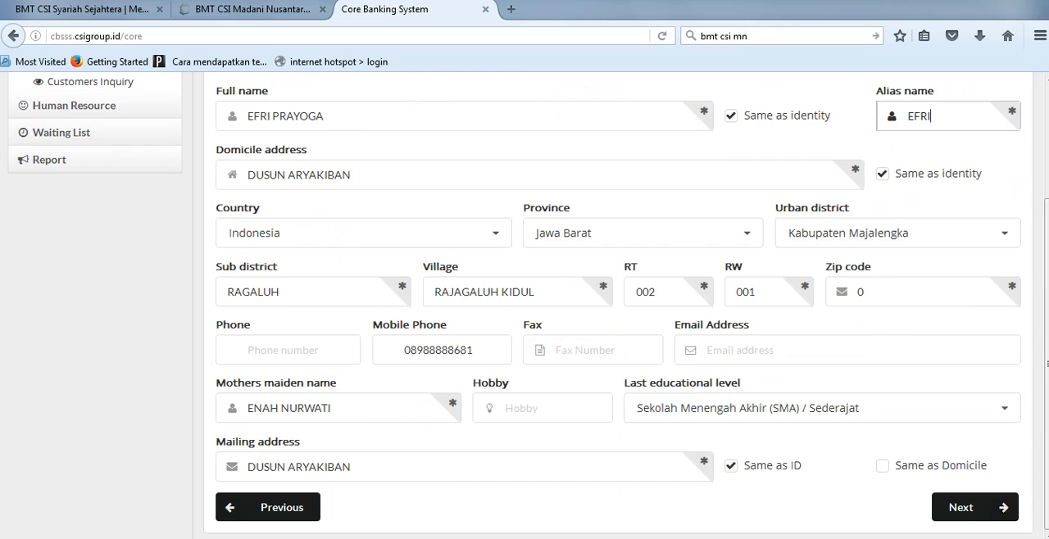
pyautogui.click(975, 508)
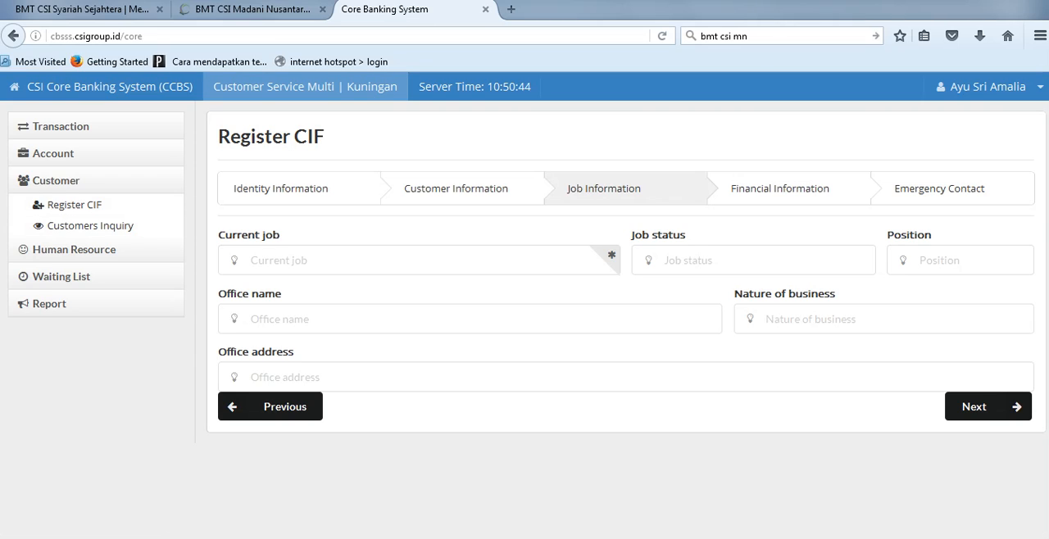
# Step: Enter PETANI as the current job and continue to the Financial Information section
pyautogui.click(279, 261)
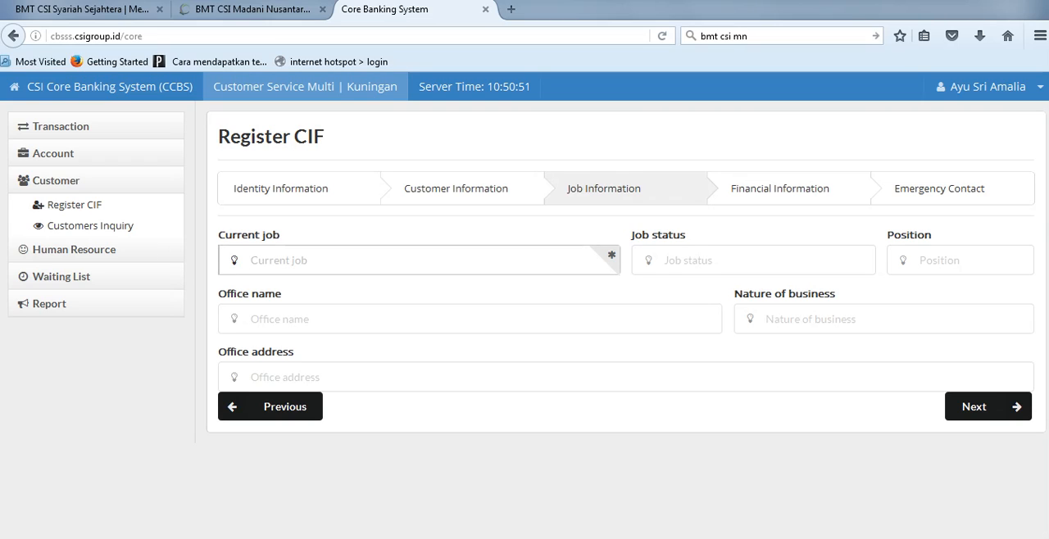
pyautogui.write('PETANI')
pyautogui.hotkey('ctrl', 'a')
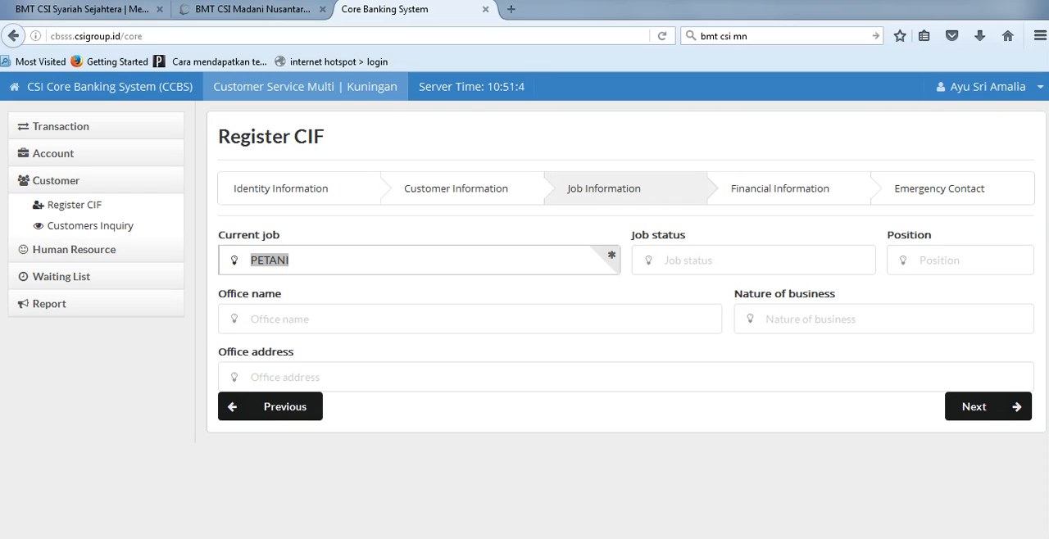
pyautogui.press('Return')
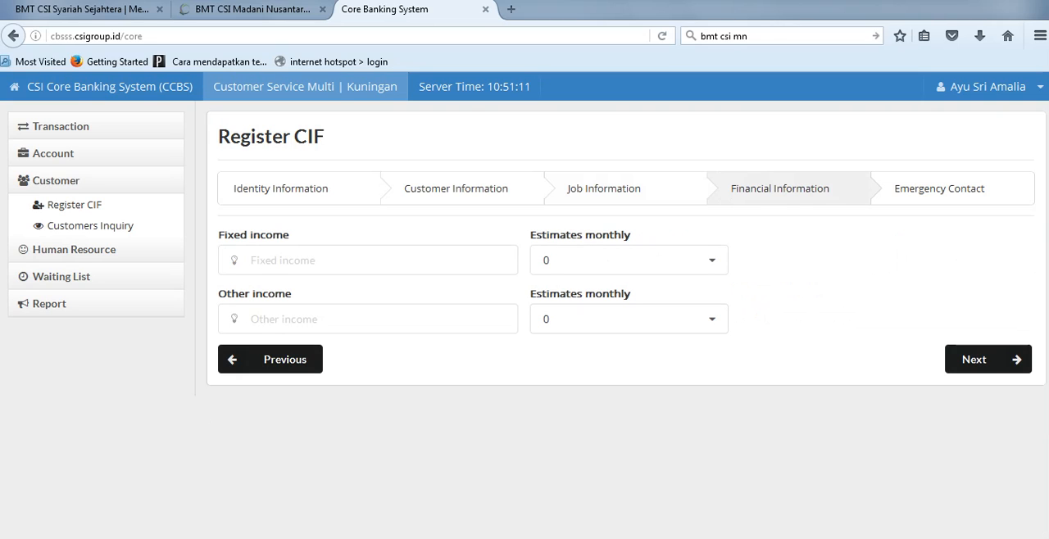
# Step: Leave the income details empty, continue to the Emergency Contact section and activate the emergency contact name field
pyautogui.click(367, 260)
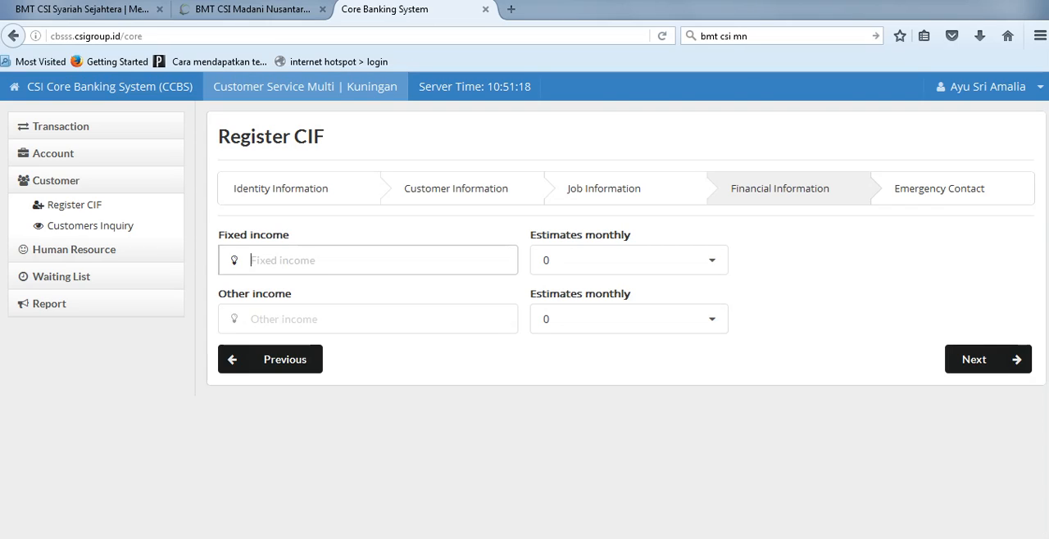
pyautogui.click(988, 360)
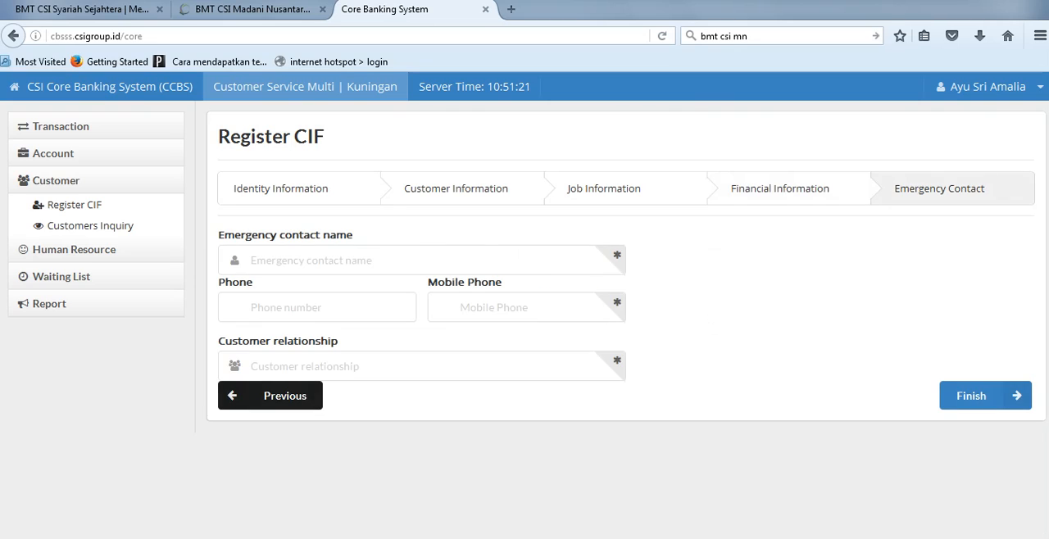
pyautogui.click(367, 260)
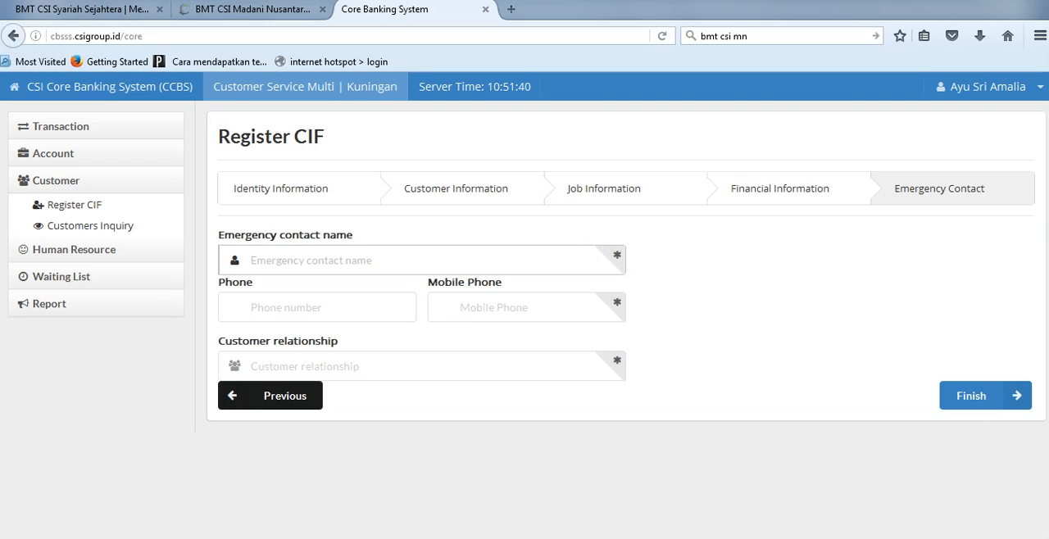
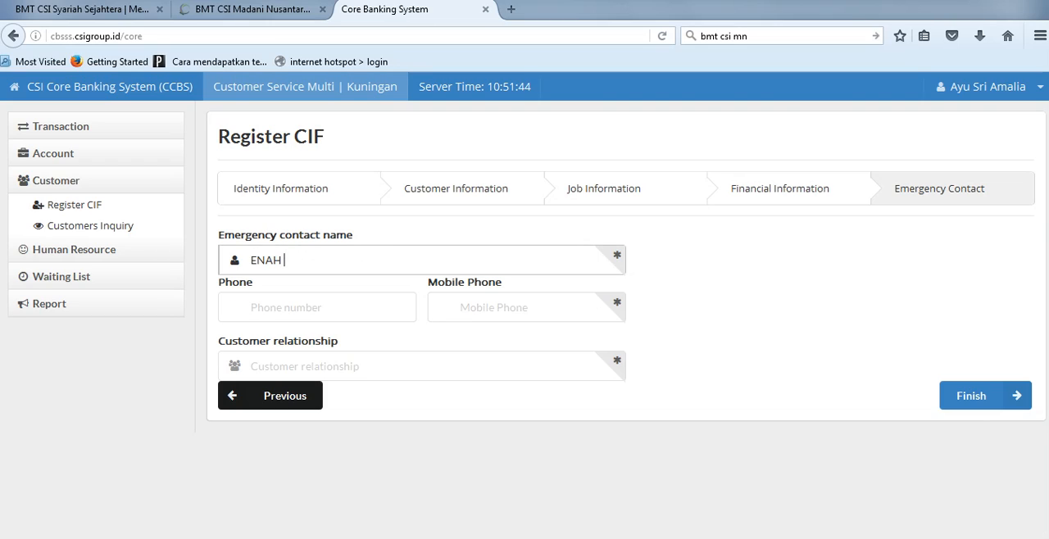
# Step: Fill in the emergency contact's name and mobile phone number, leaving the landline phone number empty
pyautogui.press('Tab')
pyautogui.press('Tab')
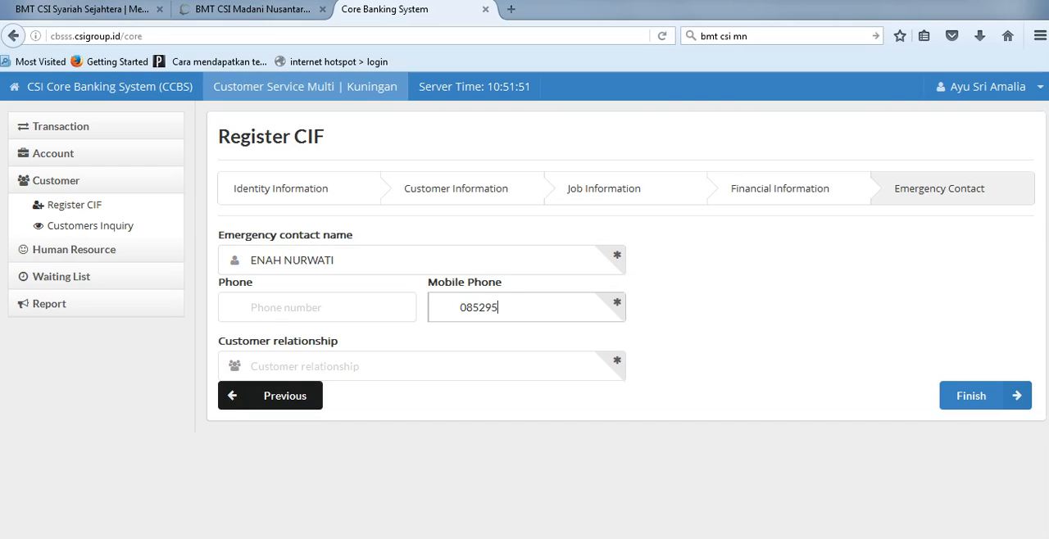
pyautogui.press('Tab')
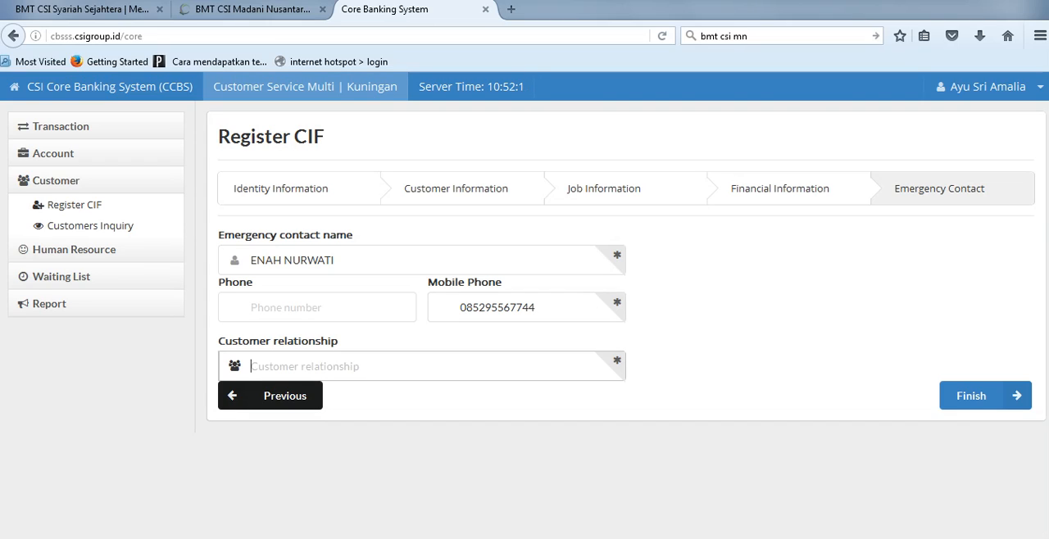
# Step: Enter IBU KANDUNG as the customer relationship and submit the CIF registration
pyautogui.write('IBU')
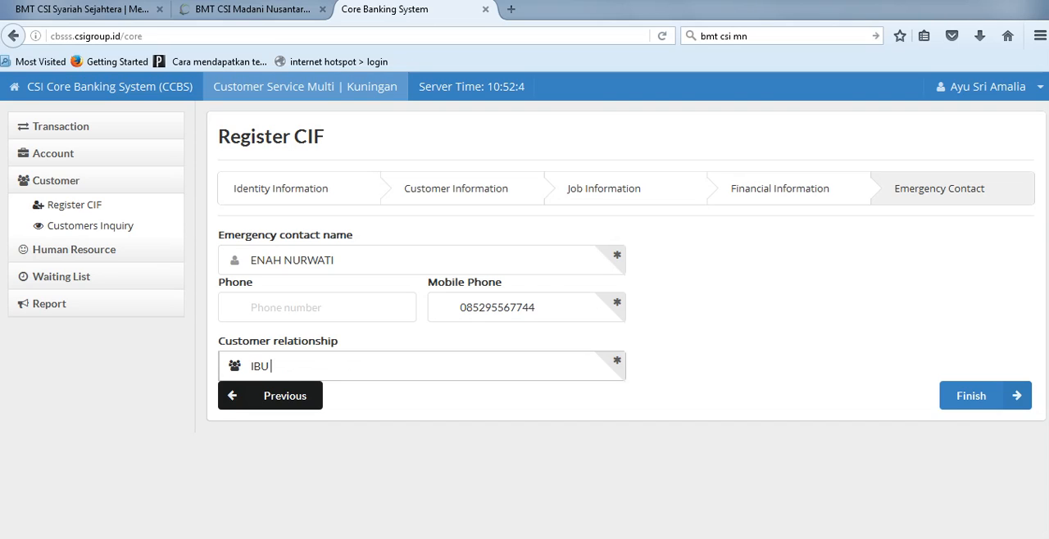
pyautogui.write(' KANDUNG')
pyautogui.press('Return')
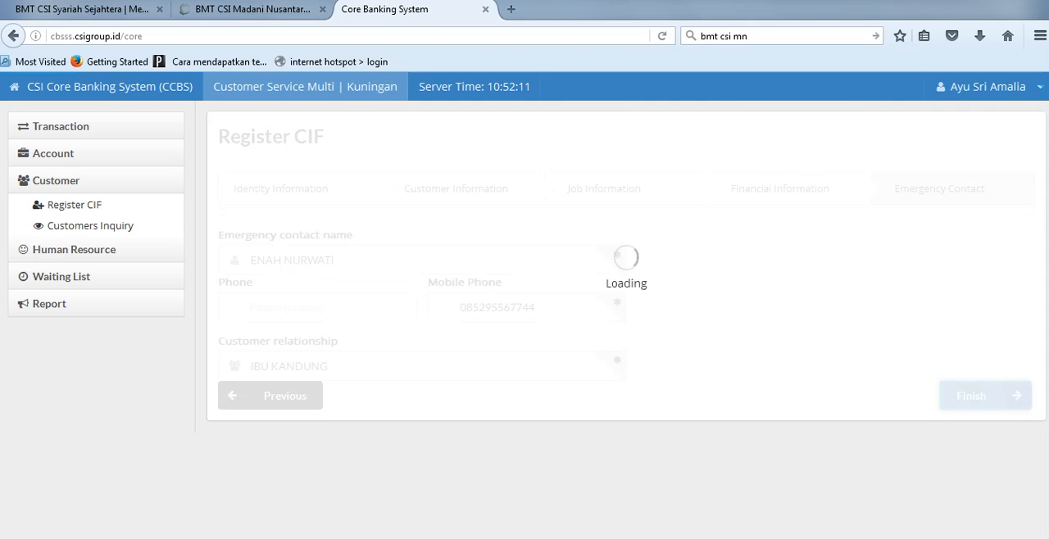
# Step: Copy the new customer's CIF number from the registration summary onto its own line below REGISTER CIF in the Notepad notes
pyautogui.scroll(-2, 524, 304)
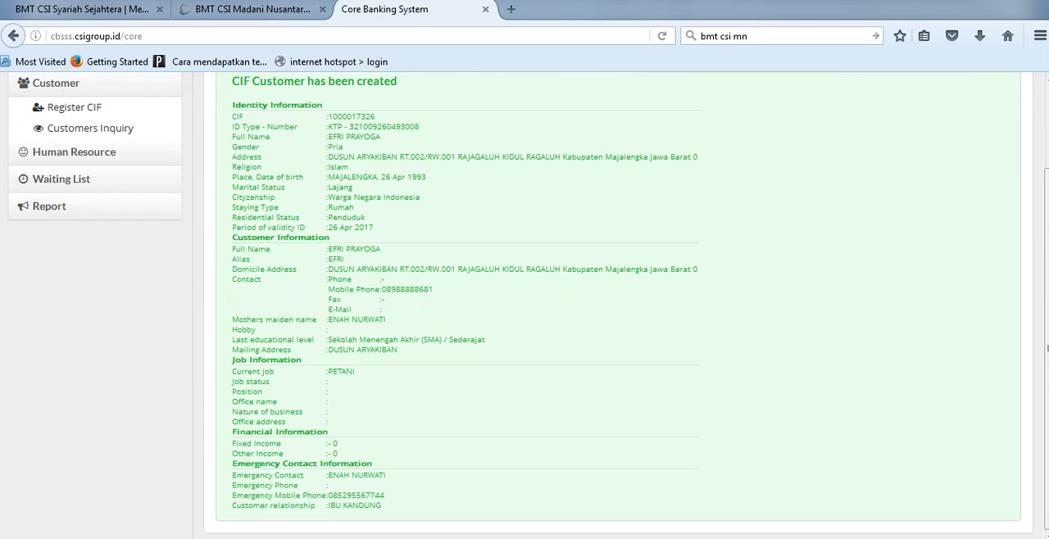
pyautogui.scroll(2, 525, 304)
pyautogui.moveTo(375, 214); pyautogui.dragTo(329, 214)
pyautogui.hotkey('ctrl', 'c')
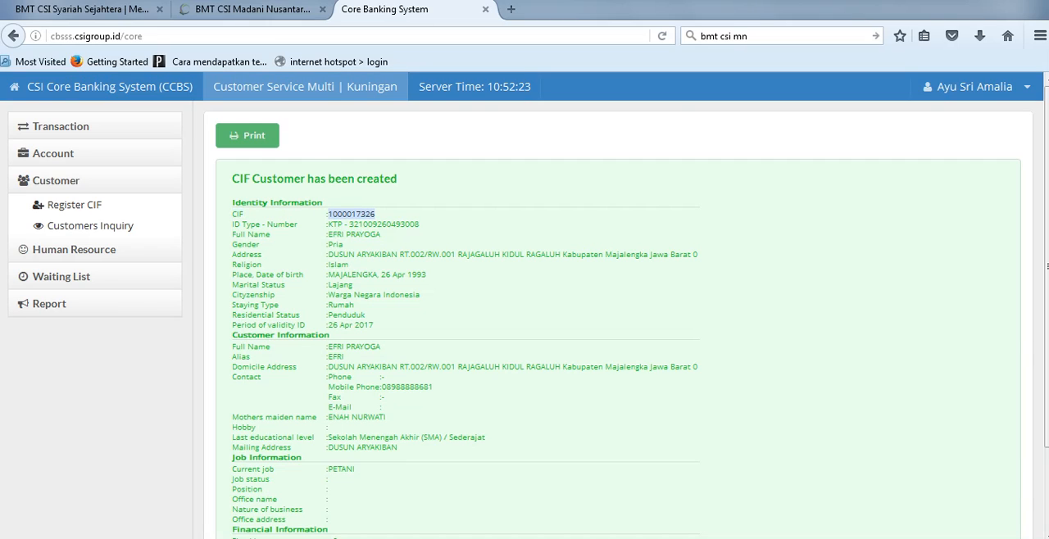
pyautogui.hotkey('alt', 'Tab')
pyautogui.click(278, 228)
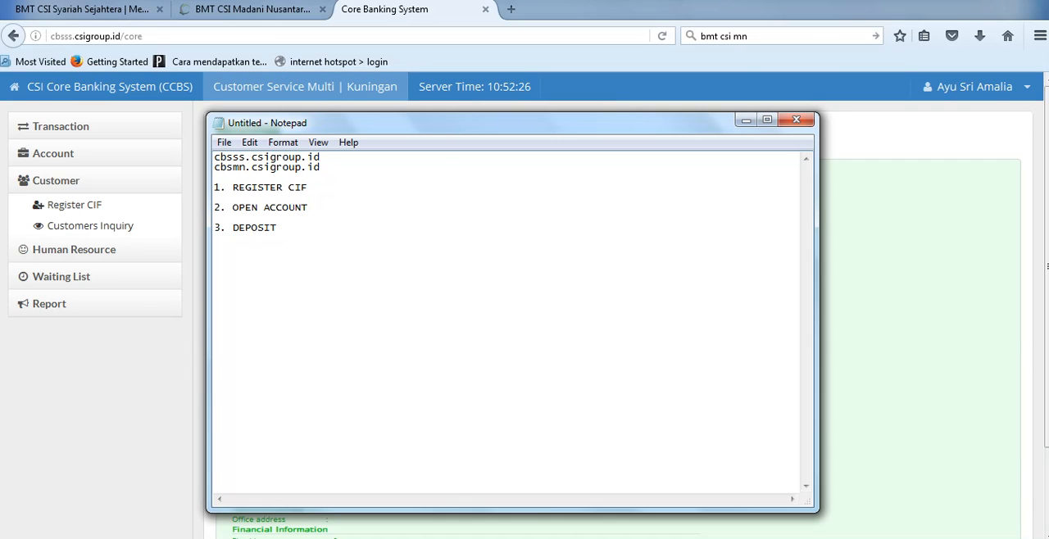
pyautogui.click(309, 187)
pyautogui.press('Return')
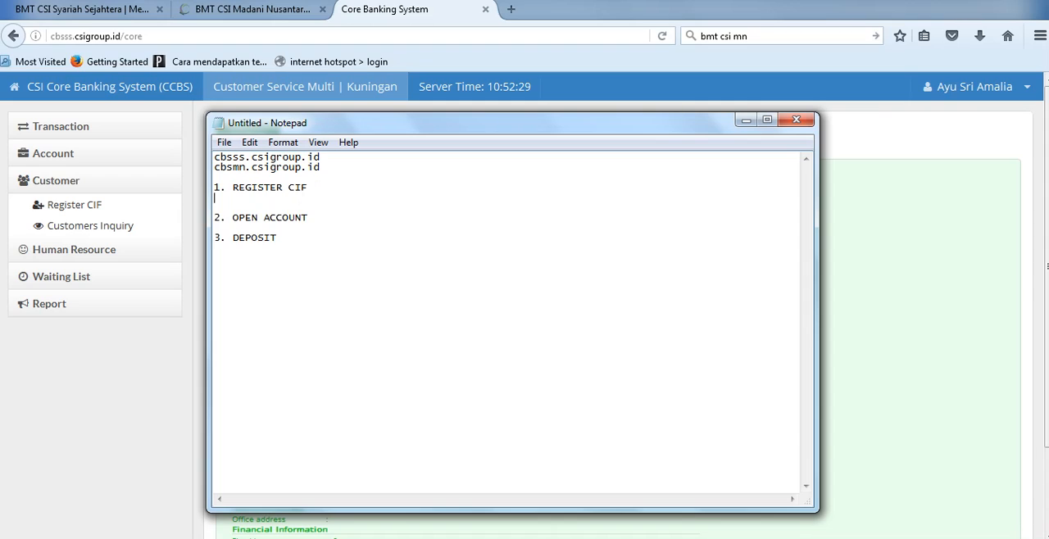
pyautogui.press('Return')
pyautogui.press('Tab')
pyautogui.hotkey('ctrl', 'v')
pyautogui.click(264, 207)
pyautogui.press('BackSpace')
pyautogui.press('BackSpace')
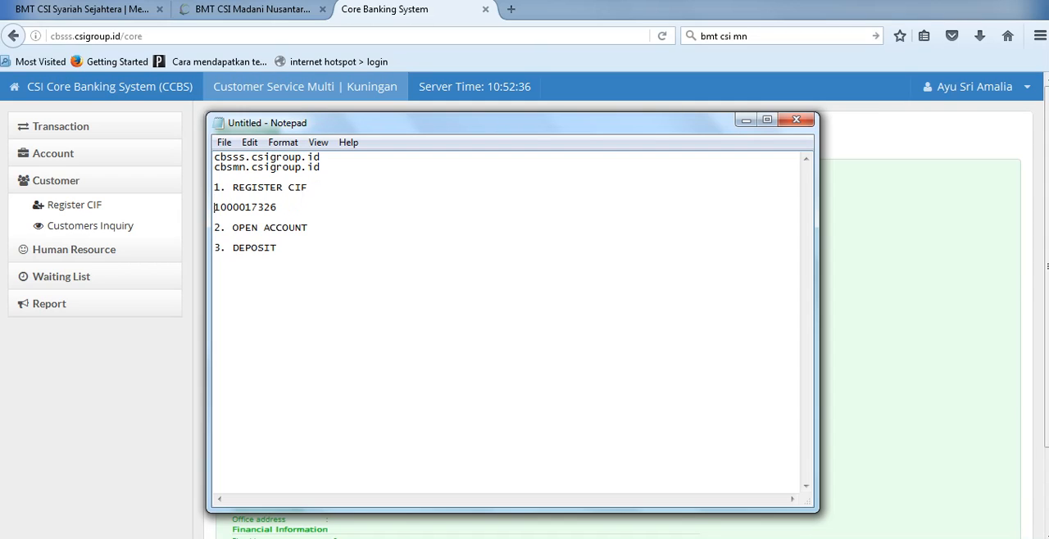
# Step: Review the created customer's summary in the browser, then return to Notepad and highlight the OPEN ACCOUNT item
pyautogui.hotkey('alt', 'Tab')
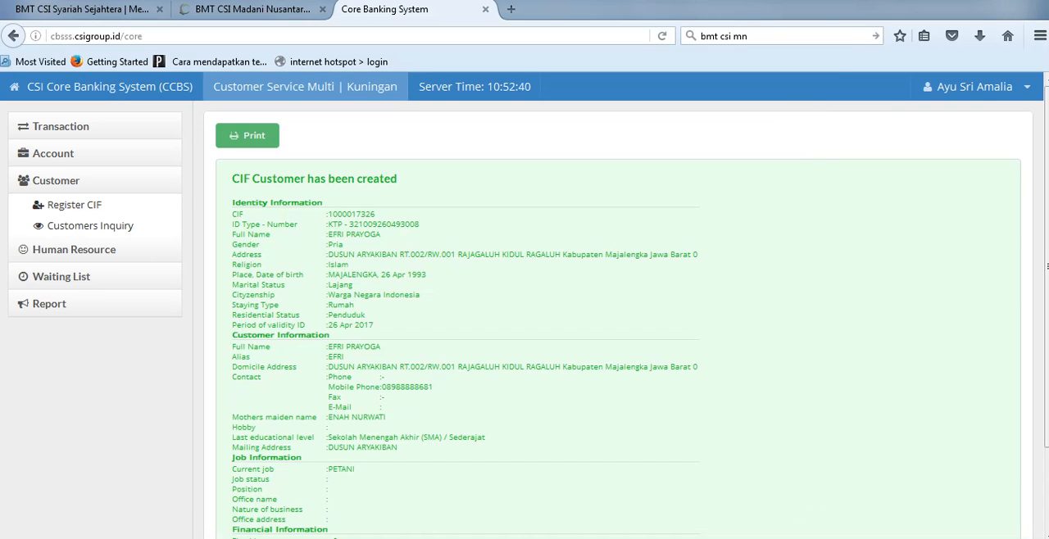
pyautogui.scroll(-2, 525, 306)
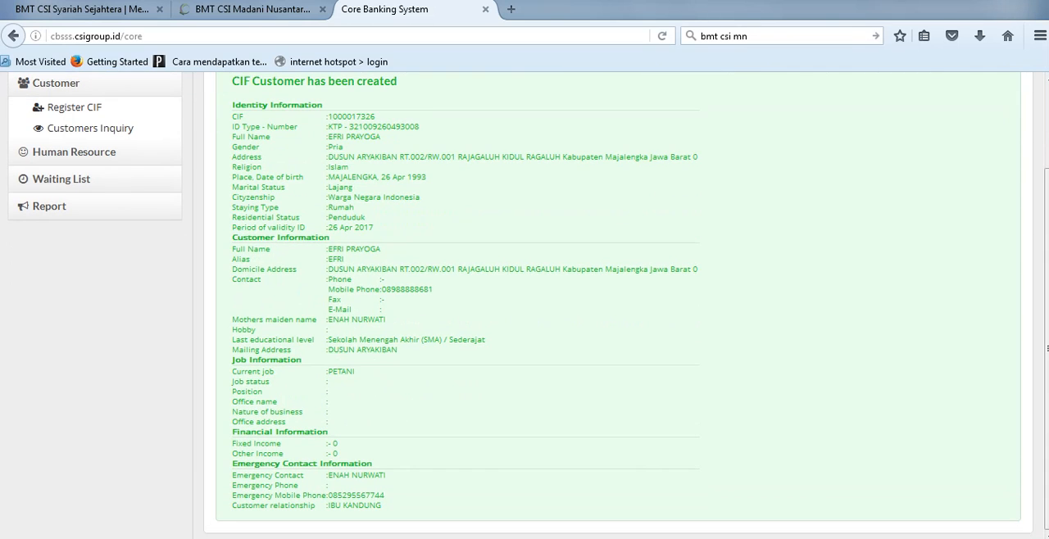
pyautogui.hotkey('alt', 'Tab')
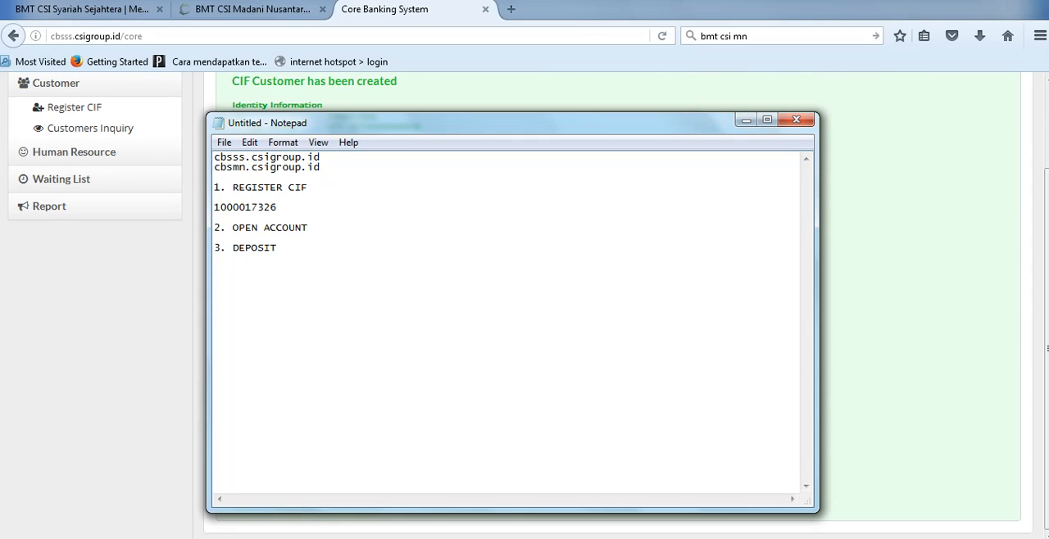
pyautogui.hotkey('ctrl', 'shift', 'Left')
pyautogui.hotkey('ctrl', 'shift', 'Left')
pyautogui.hotkey('ctrl', 'shift', 'Left')
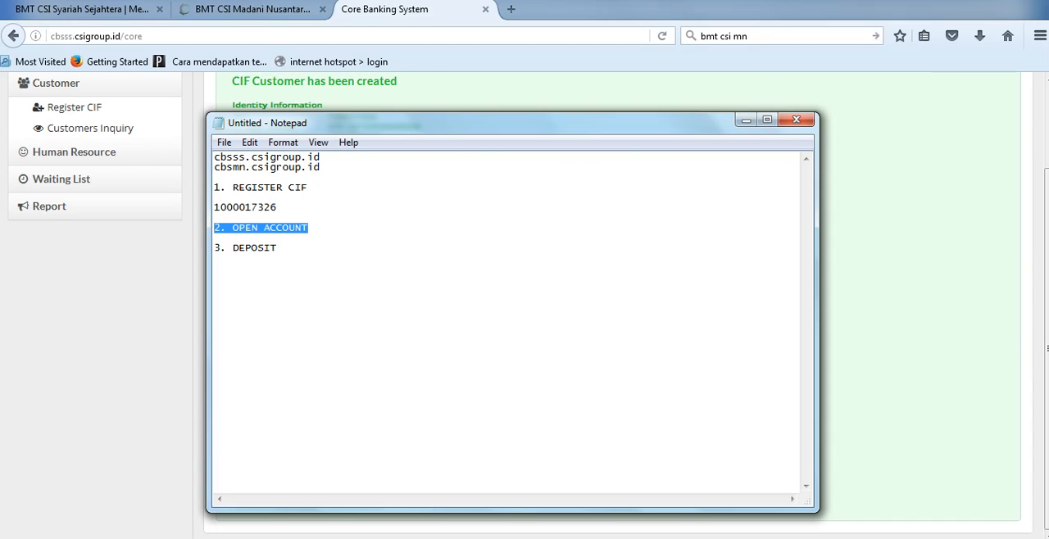
pyautogui.moveTo(492, 122); pyautogui.dragTo(556, 139)
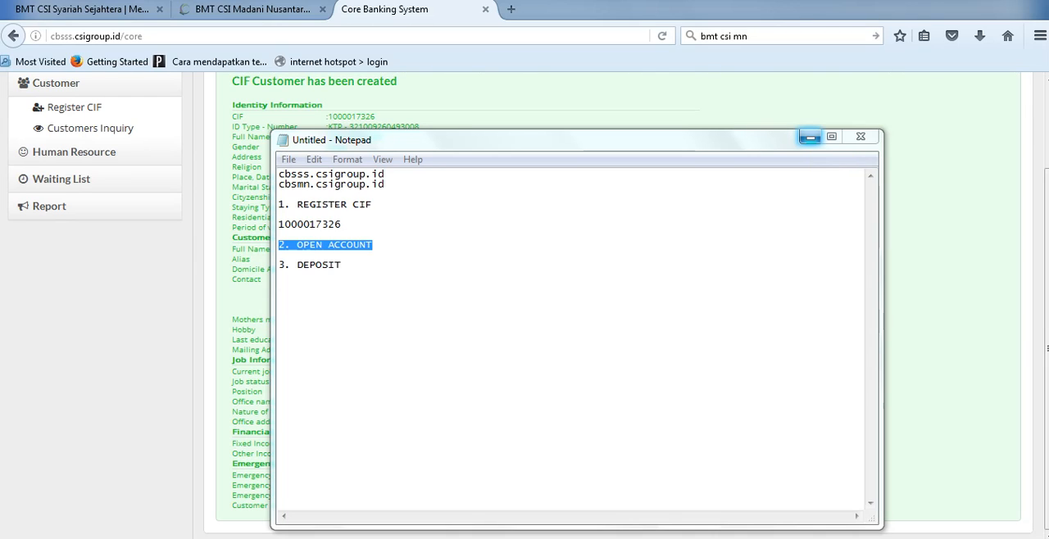
pyautogui.moveTo(373, 245); pyautogui.dragTo(297, 245)
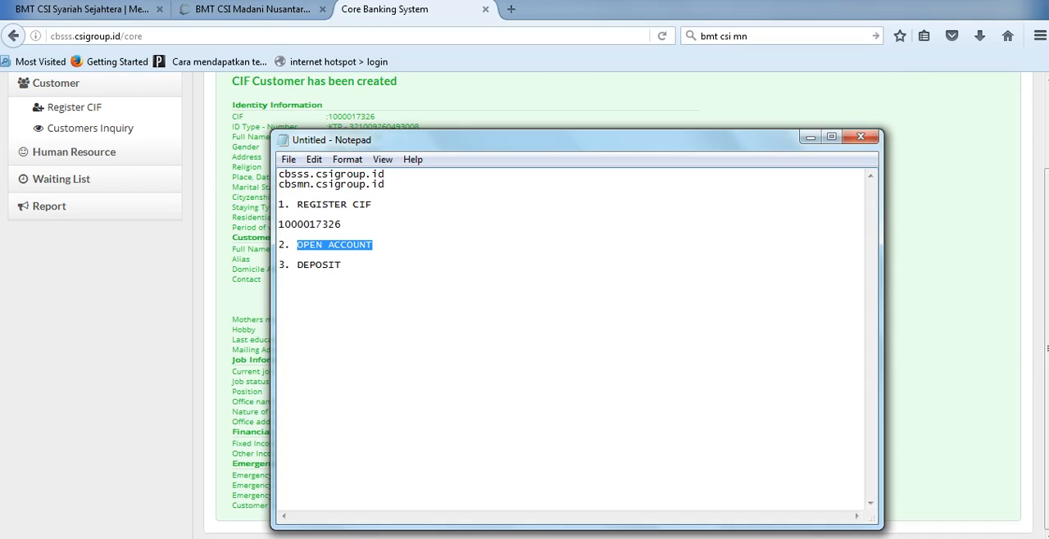
# Step: Add an amount note in RIBU below OPEN ACCOUNT, then copy the CIF number from the notes and switch back to the browser
pyautogui.click(373, 245)
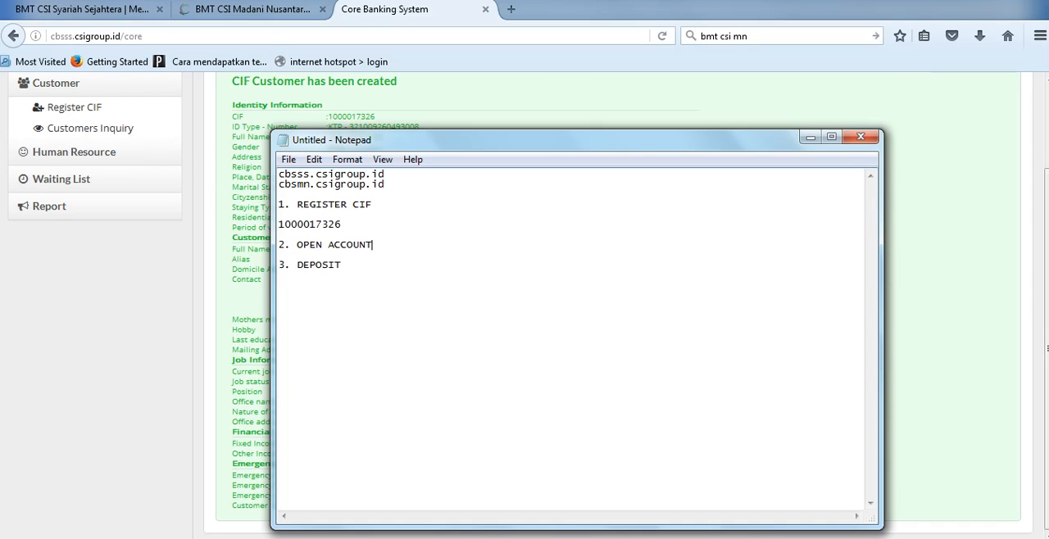
pyautogui.press('Return')
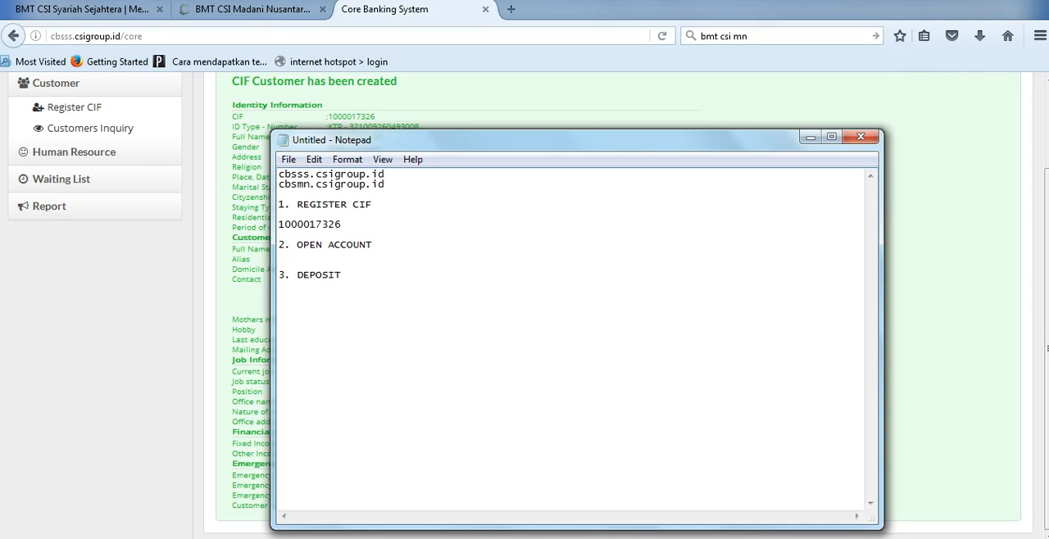
pyautogui.write('00 RIBU')
pyautogui.doubleClick(322, 224)
pyautogui.hotkey('ctrl', 'c')
pyautogui.hotkey('alt', 'Tab')
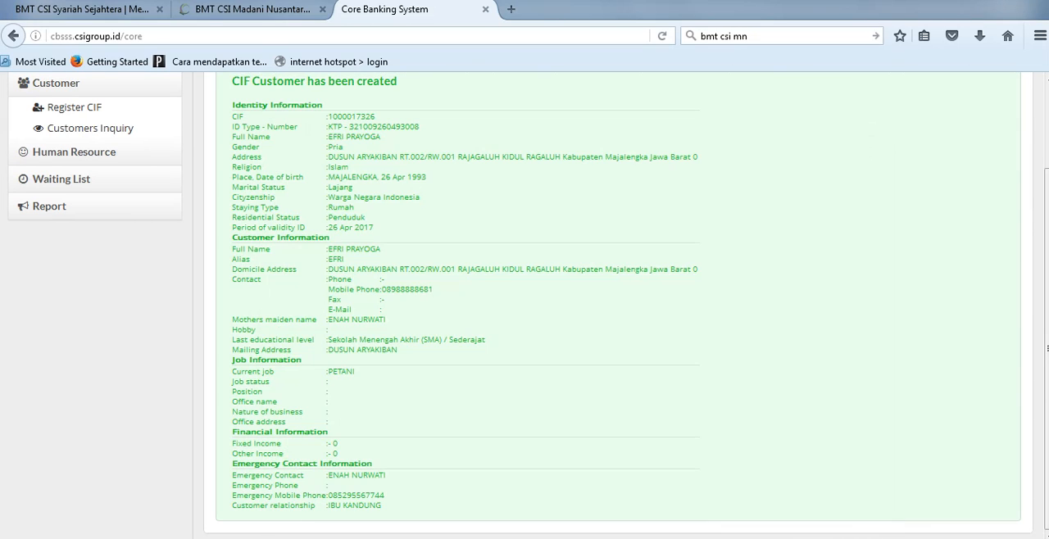
# Step: Start opening a new customer account with Savings as the account type
pyautogui.scroll(3, 619, 305)
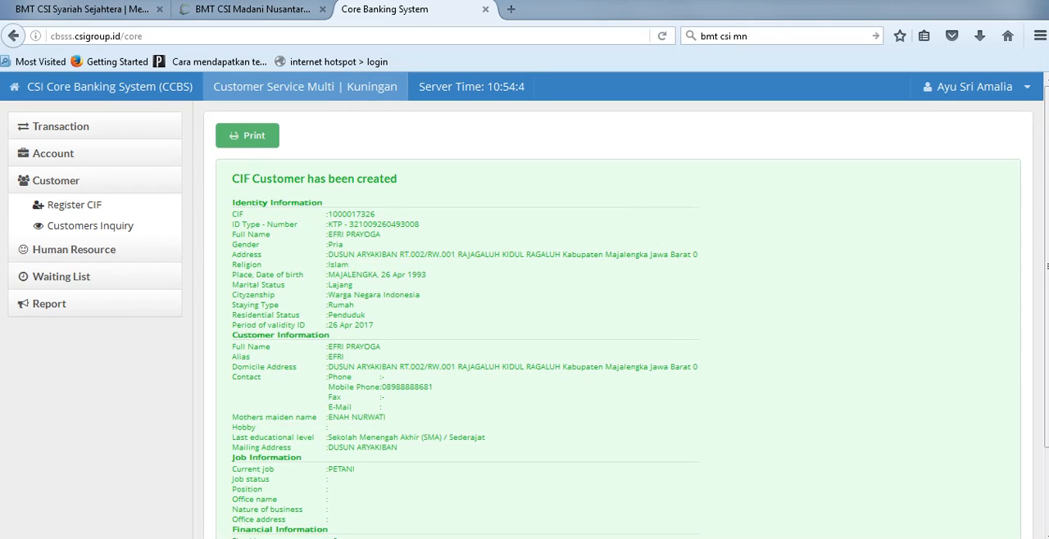
pyautogui.click(55, 181)
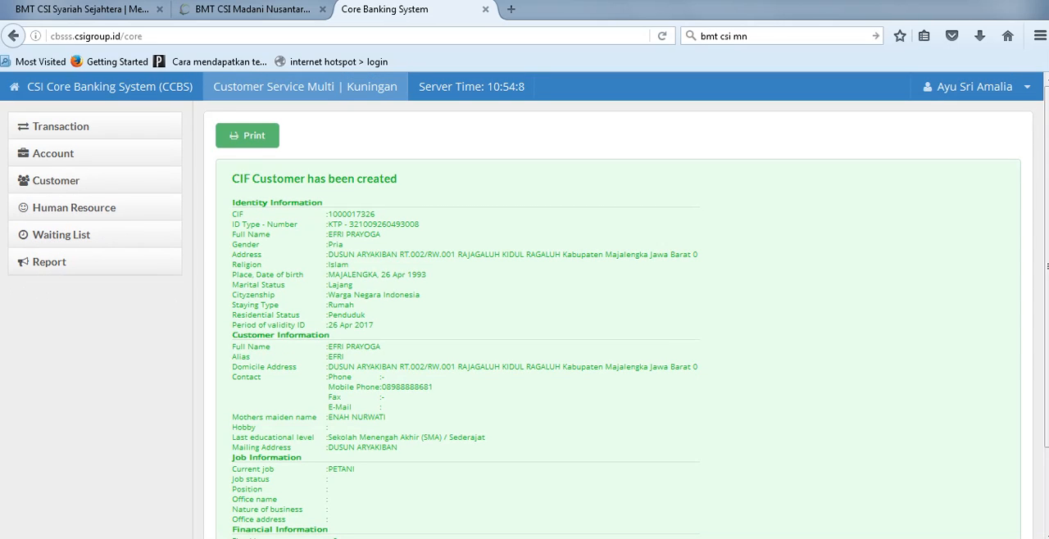
pyautogui.click(54, 153)
pyautogui.click(83, 177)
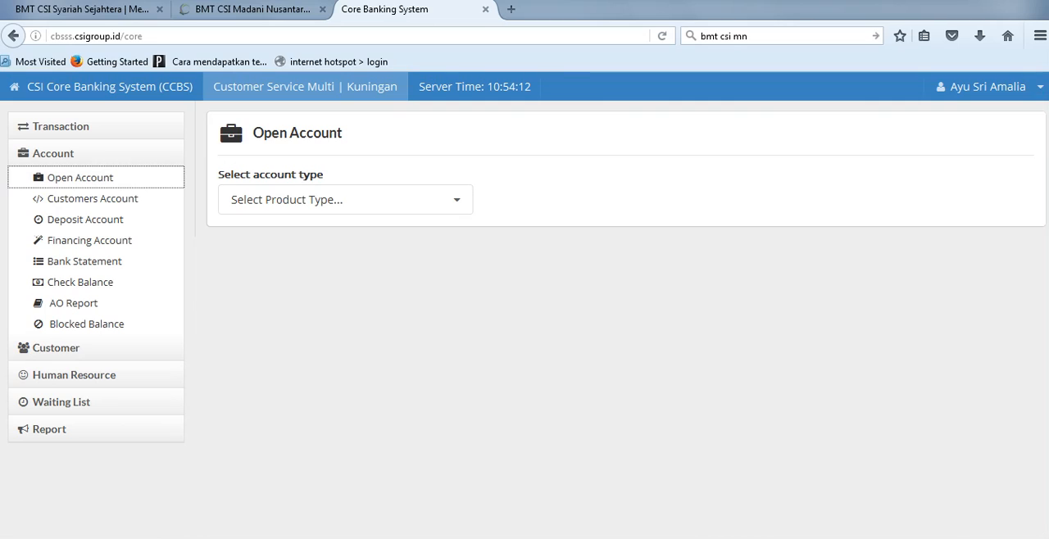
pyautogui.click(345, 200)
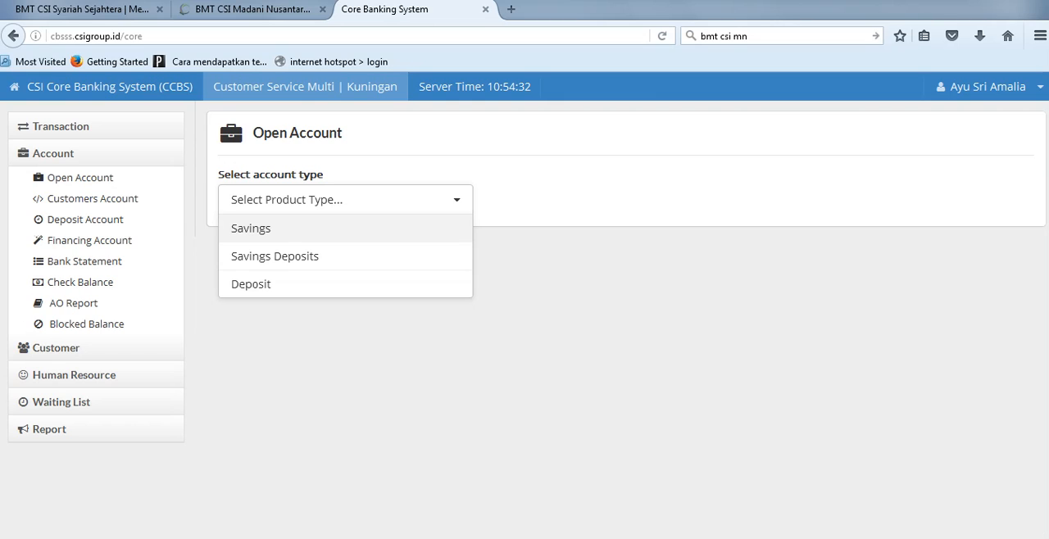
pyautogui.click(262, 229)
# Step: Enter the copied CIF number in the savings form and set the product registration to SIMASYA
pyautogui.click(282, 200)
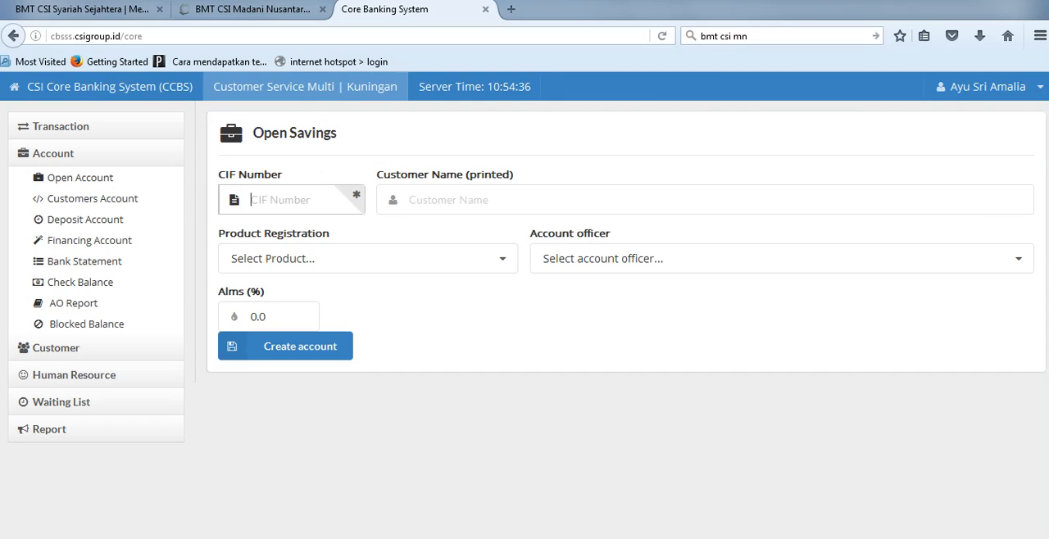
pyautogui.hotkey('ctrl', 'v')
pyautogui.press('Tab')
pyautogui.click(368, 258)
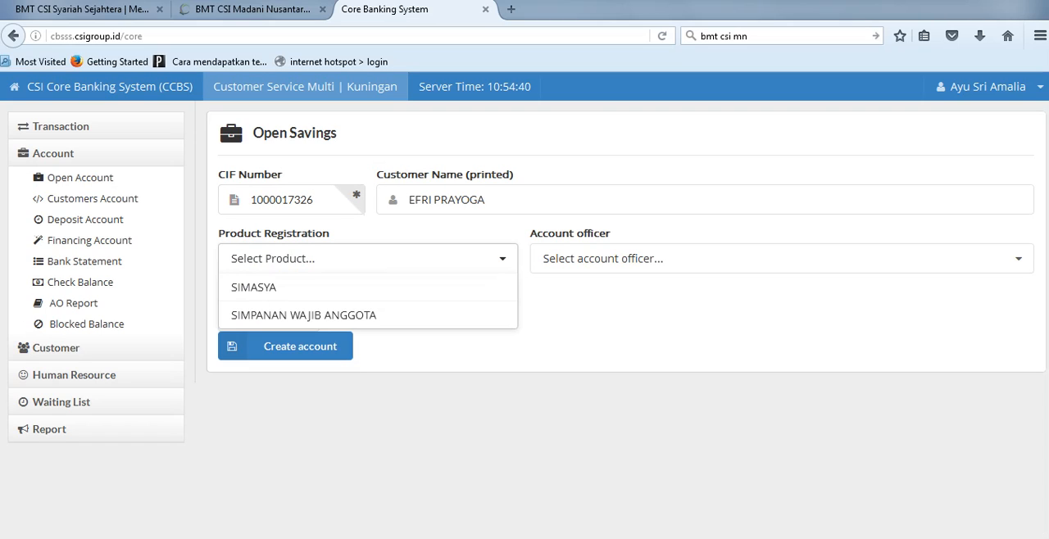
pyautogui.press('Down')
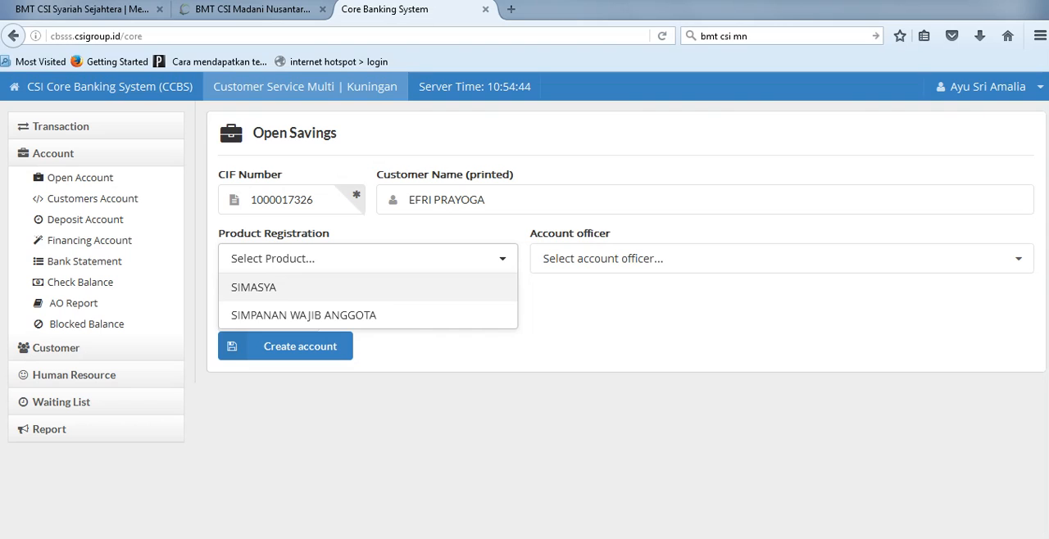
pyautogui.press('Return')
# Step: Choose MI Ktr. Kas Arjawinangun as the account officer and create the savings account
pyautogui.click(782, 258)
pyautogui.moveTo(1027, 293); pyautogui.dragTo(1027, 328)
pyautogui.scroll(-1, 777, 327)
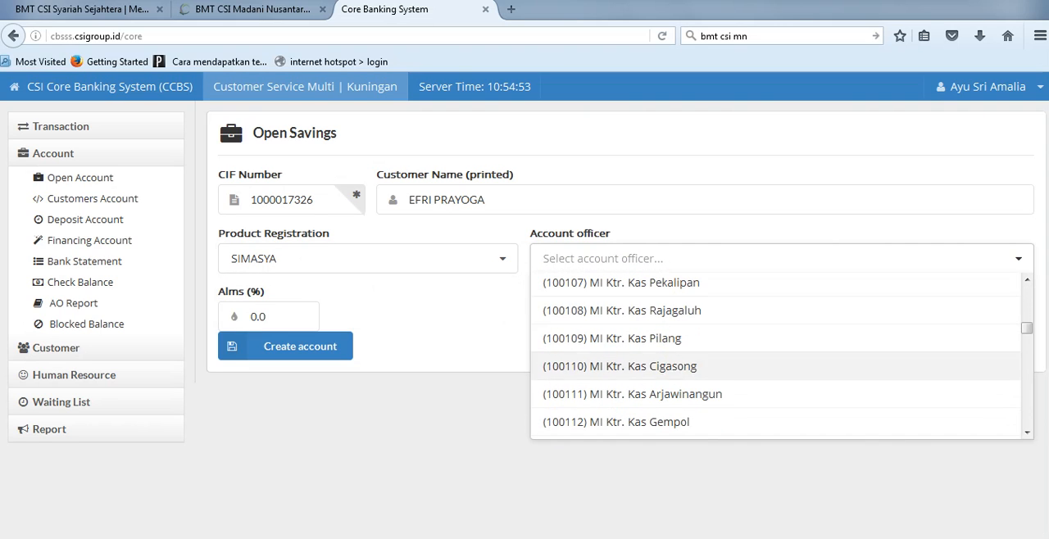
pyautogui.click(632, 394)
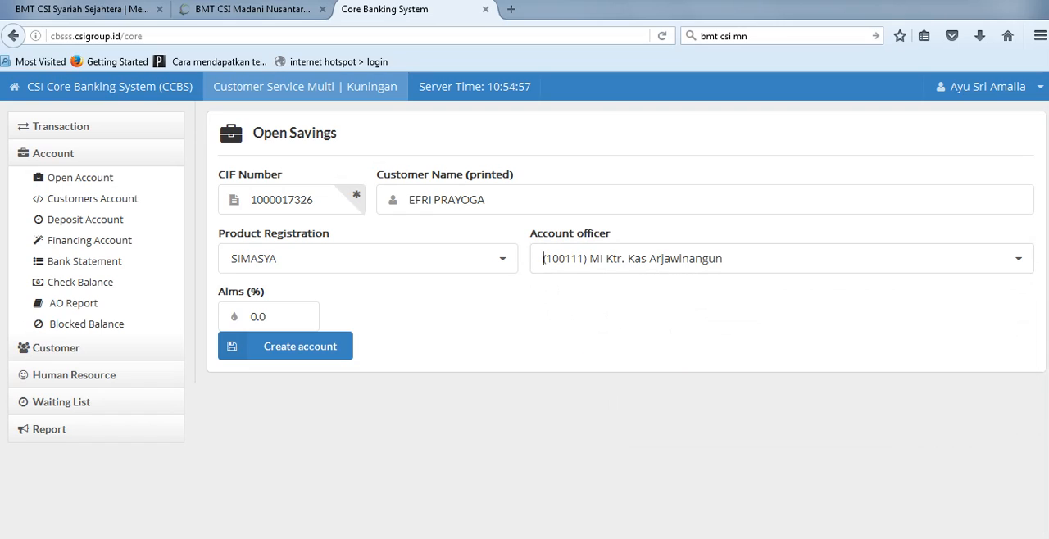
pyautogui.click(285, 346)
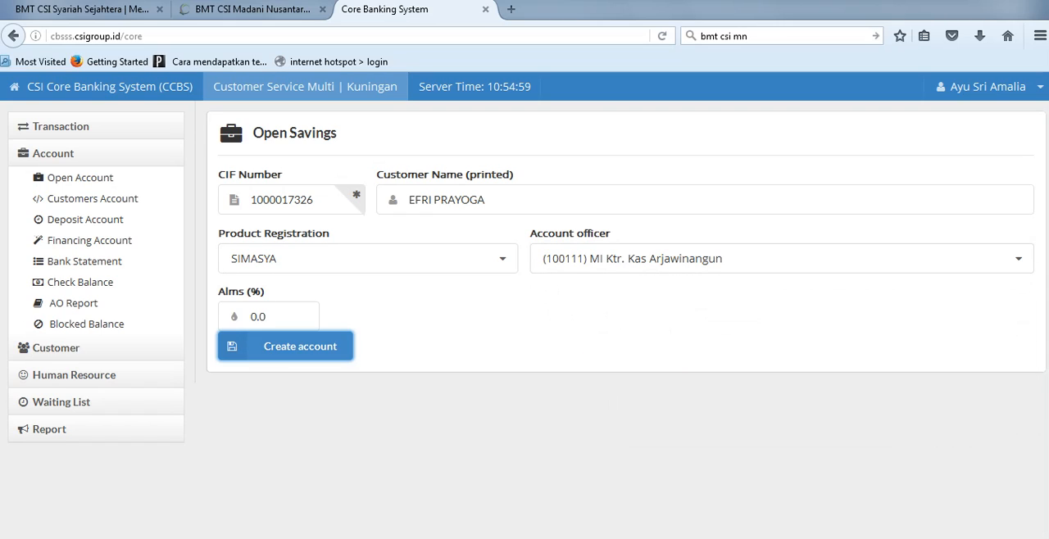
pyautogui.click(429, 141)
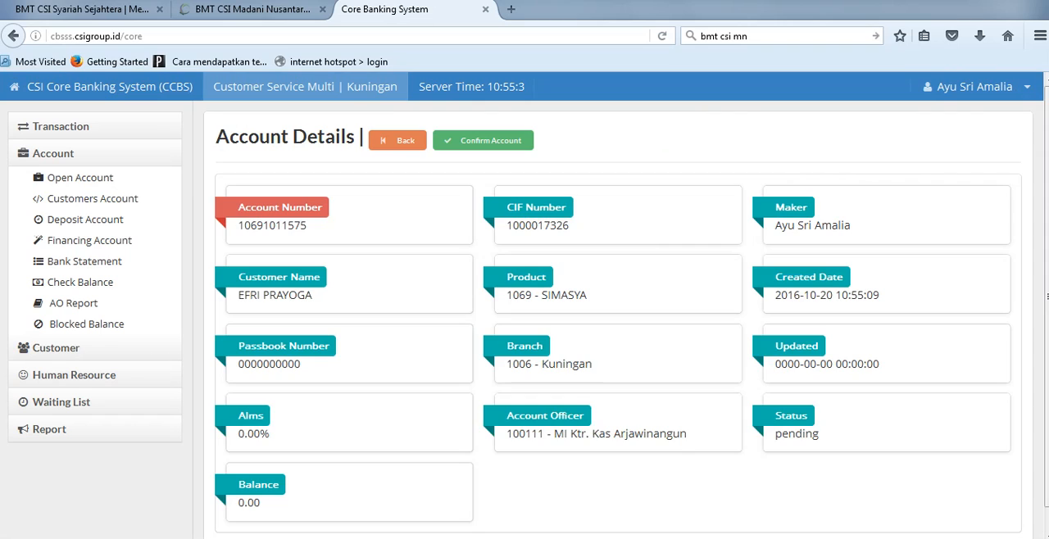
# Step: Check the new account's number and status, then confirm the account
pyautogui.moveTo(819, 434); pyautogui.dragTo(776, 207)
pyautogui.moveTo(308, 226); pyautogui.dragTo(237, 227)
pyautogui.moveTo(819, 435); pyautogui.dragTo(774, 434)
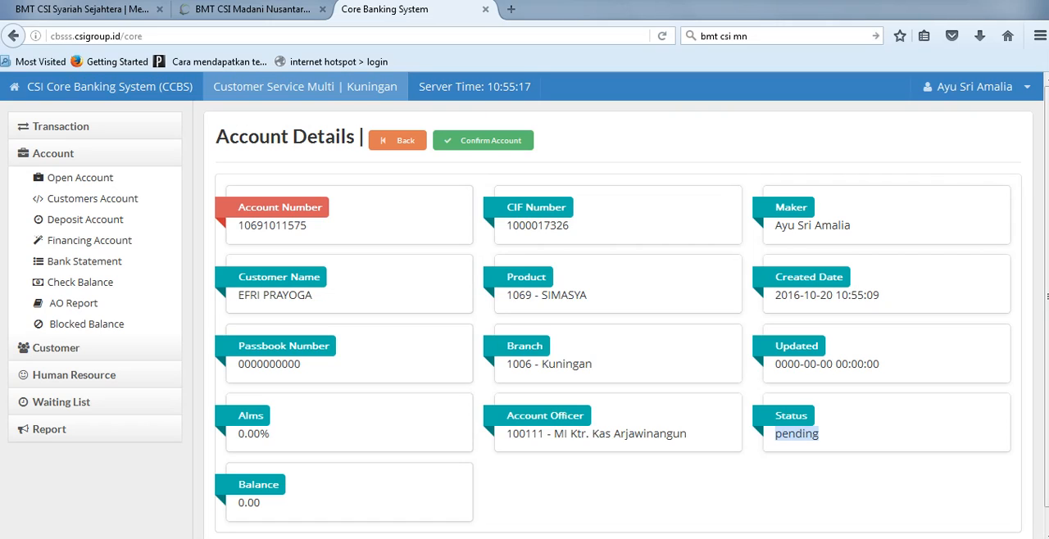
pyautogui.click(483, 140)
pyautogui.click(707, 361)
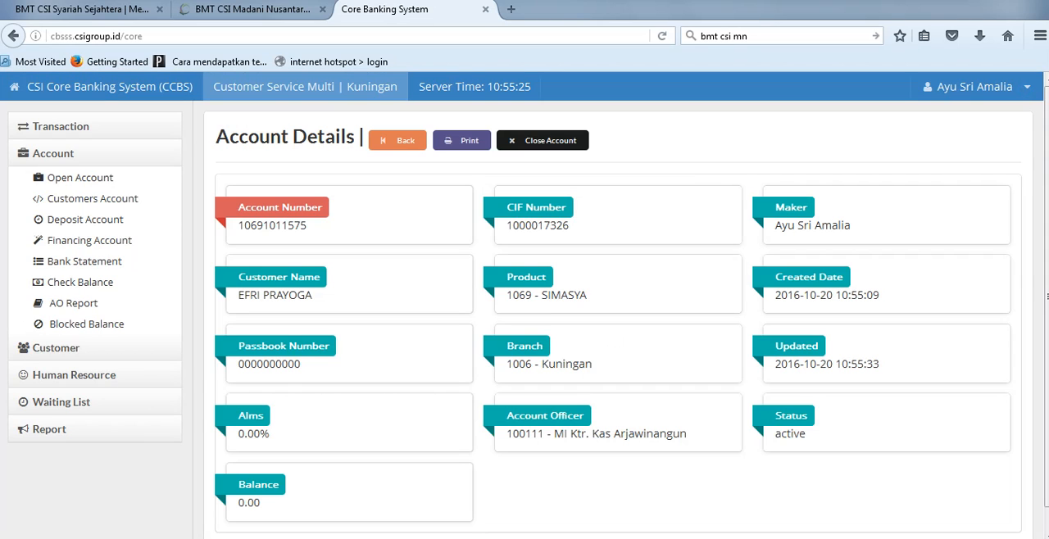
# Step: Check the new account's status and number, then open its passbook cover printout and dismiss the print dialog
pyautogui.doubleClick(791, 433)
pyautogui.click(792, 435)
pyautogui.doubleClick(272, 226)
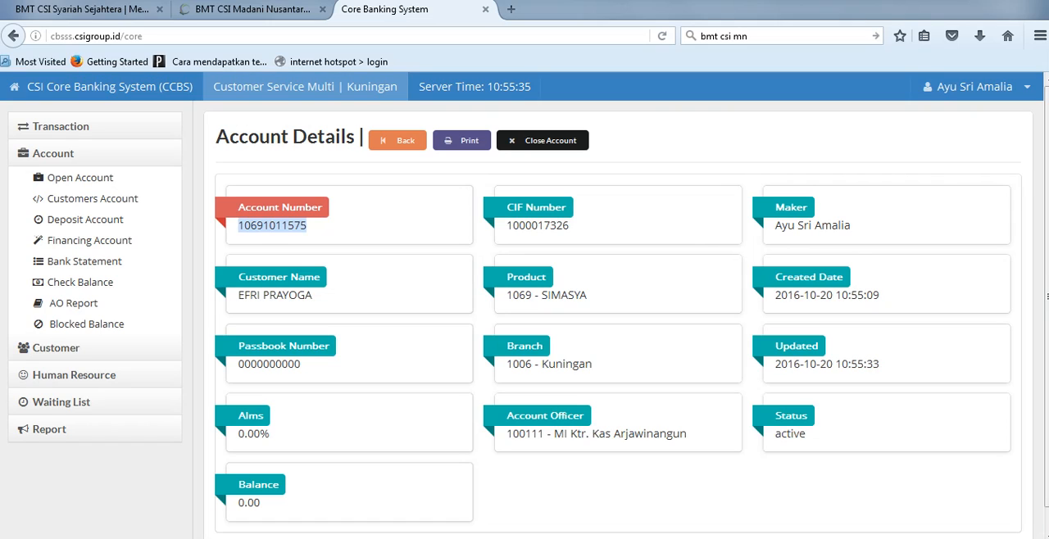
pyautogui.click(272, 225)
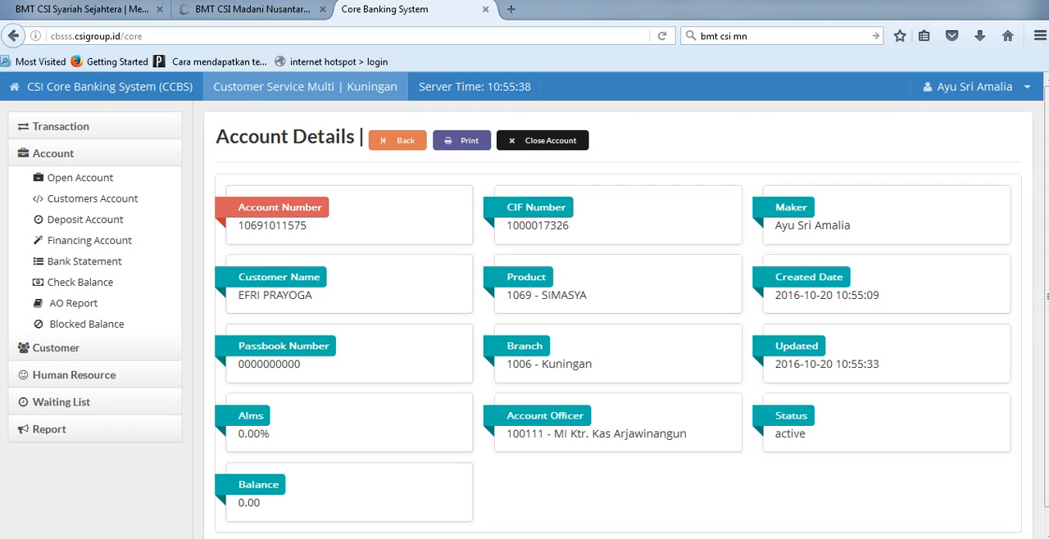
pyautogui.click(462, 141)
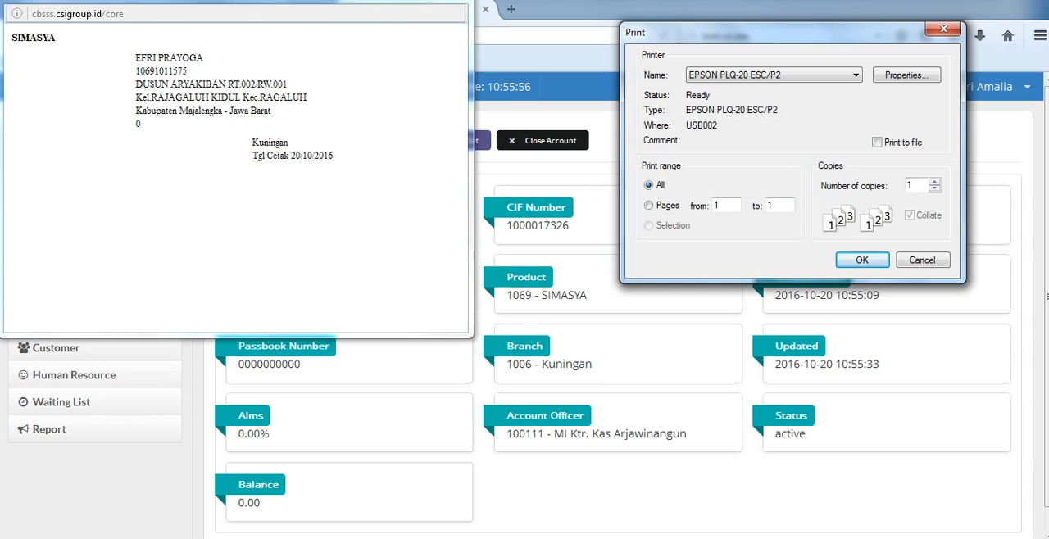
pyautogui.moveTo(762, 33); pyautogui.dragTo(618, 35)
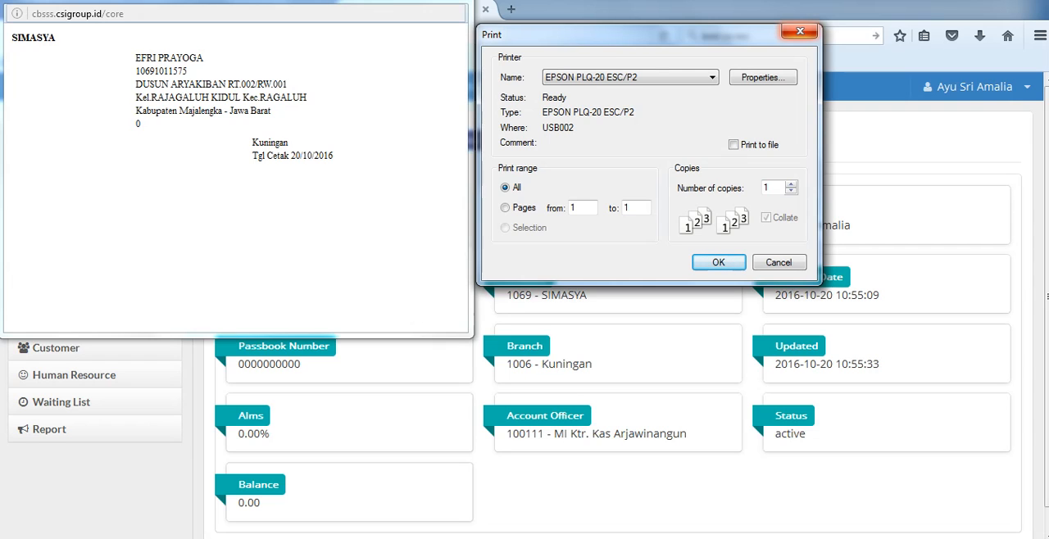
pyautogui.click(800, 31)
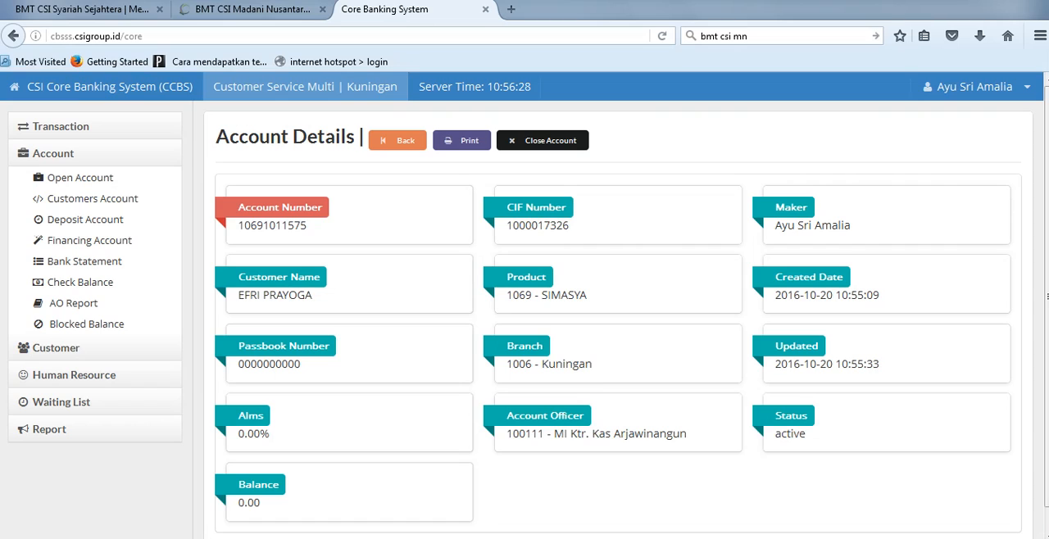
# Step: Copy the account number, switch to Notepad and add a SIMASYA line below 200 RIBU, separated by a blank line
pyautogui.doubleClick(272, 225)
pyautogui.hotkey('ctrl', 'c')
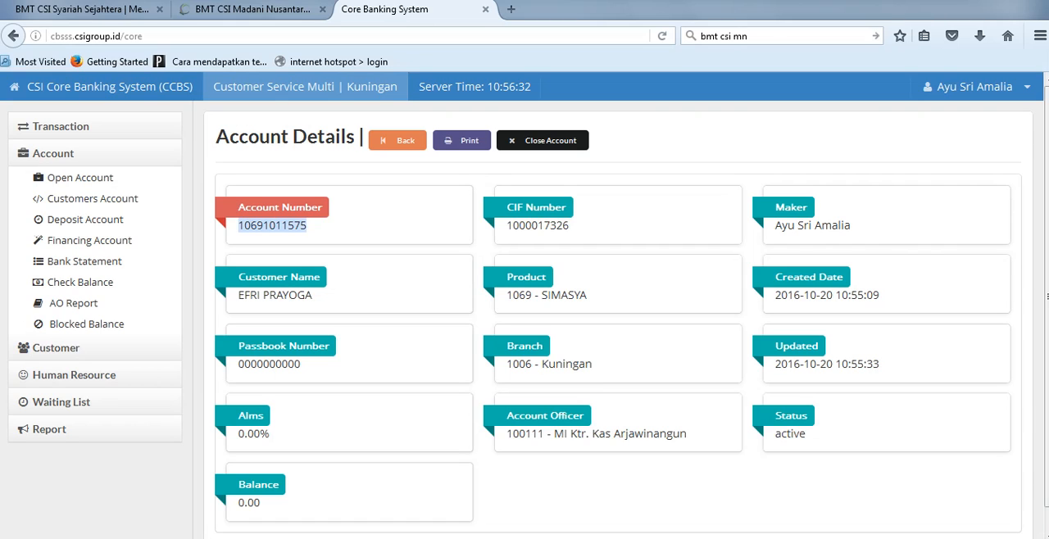
pyautogui.moveTo(354, 538)
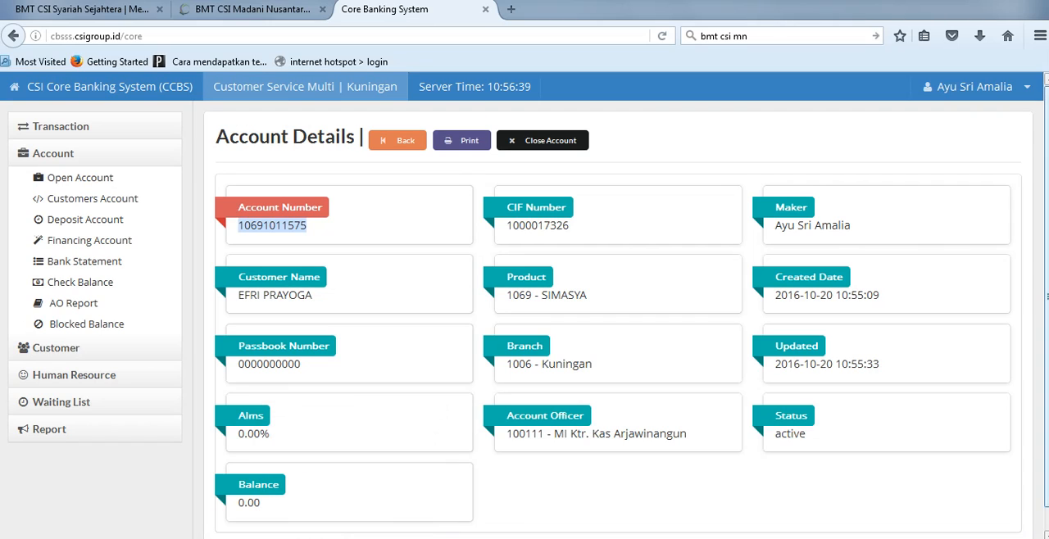
pyautogui.hotkey('alt', 'Tab')
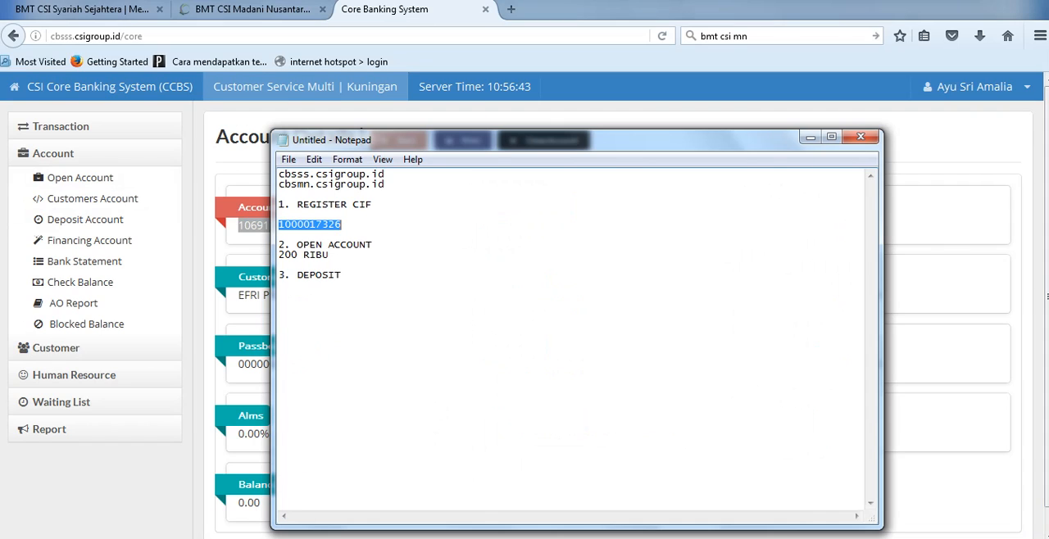
pyautogui.click(329, 255)
pyautogui.press('Return')
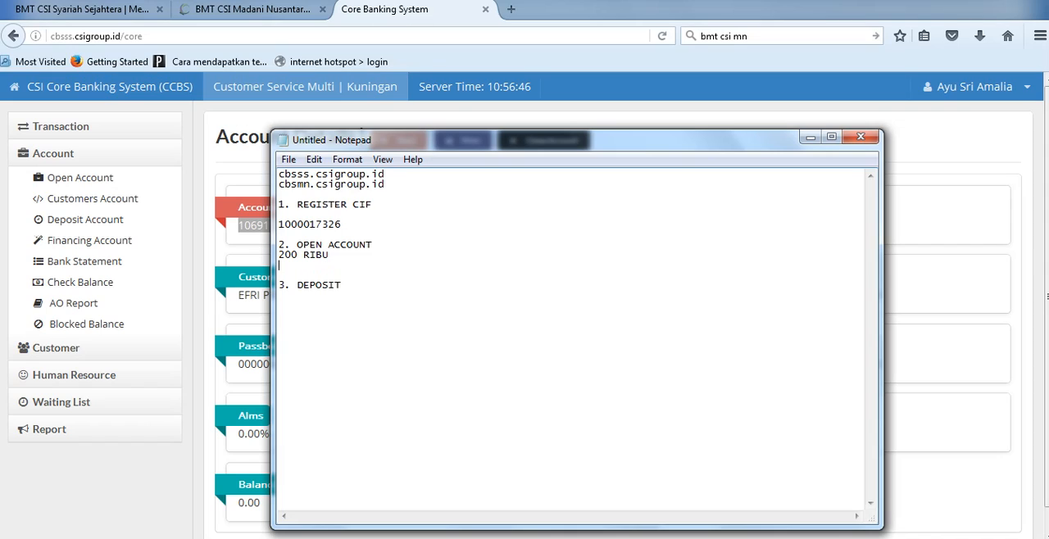
pyautogui.press('Return')
pyautogui.write('SIMASYA')
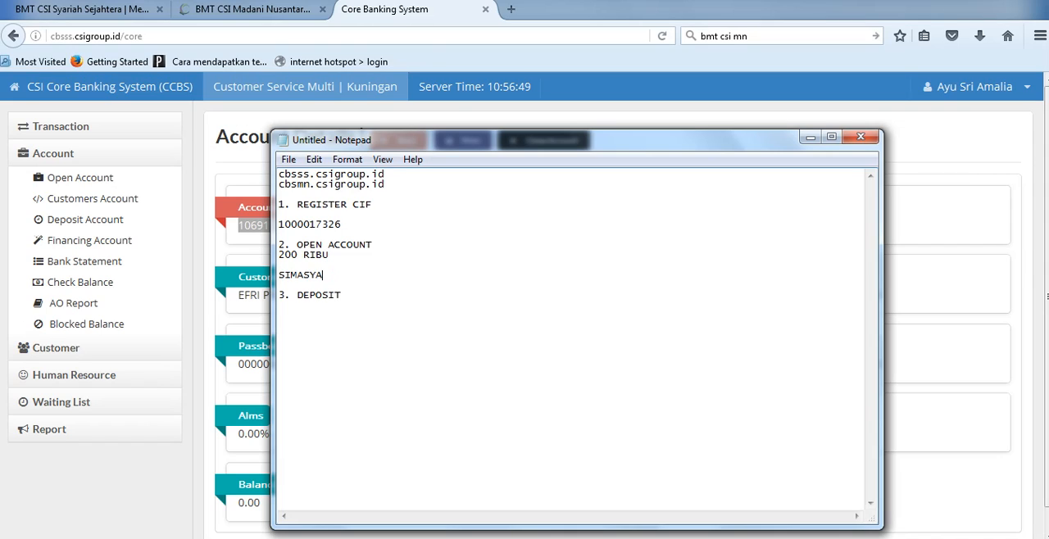
# Step: Add the lines SIMPANAN WAJIB and SIMPANAN POKOK below SIMASYA in the notes
pyautogui.press('Return')
pyautogui.write('SIMPANAN WAJIB')
pyautogui.press('Return')
pyautogui.write('SO')
pyautogui.press('BackSpace')
pyautogui.write('IMPANAN POKOK')
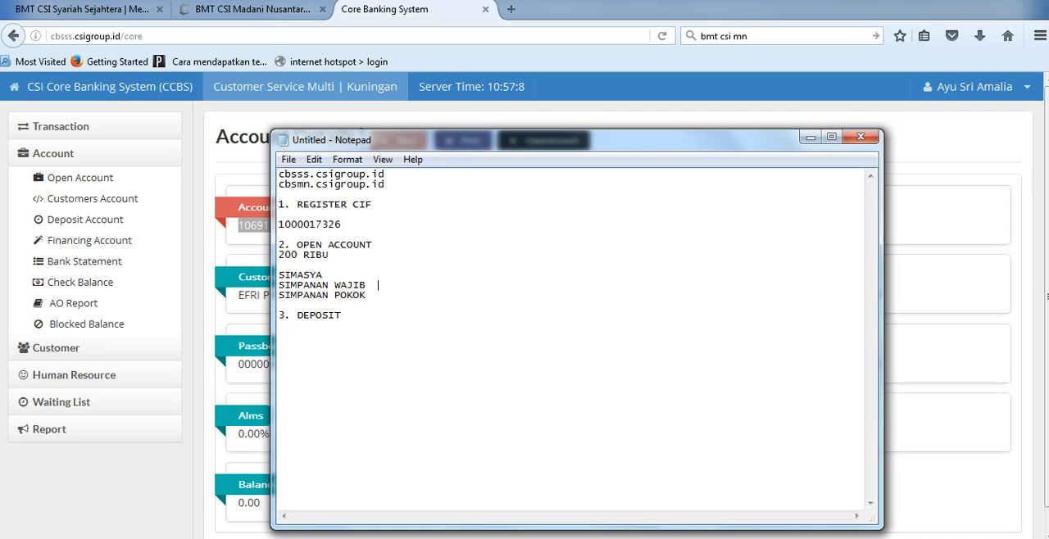
# Step: Enter the amounts 10000 for SIMPANAN WAJIB, 100000 for SIMPANAN POKOK and 90000 for SIMASYA in an aligned column
pyautogui.write('10000')
pyautogui.press('Down')
pyautogui.press('Tab')
pyautogui.write('100000')
pyautogui.press('Tab')
pyautogui.press('Tab')
pyautogui.write('90000')
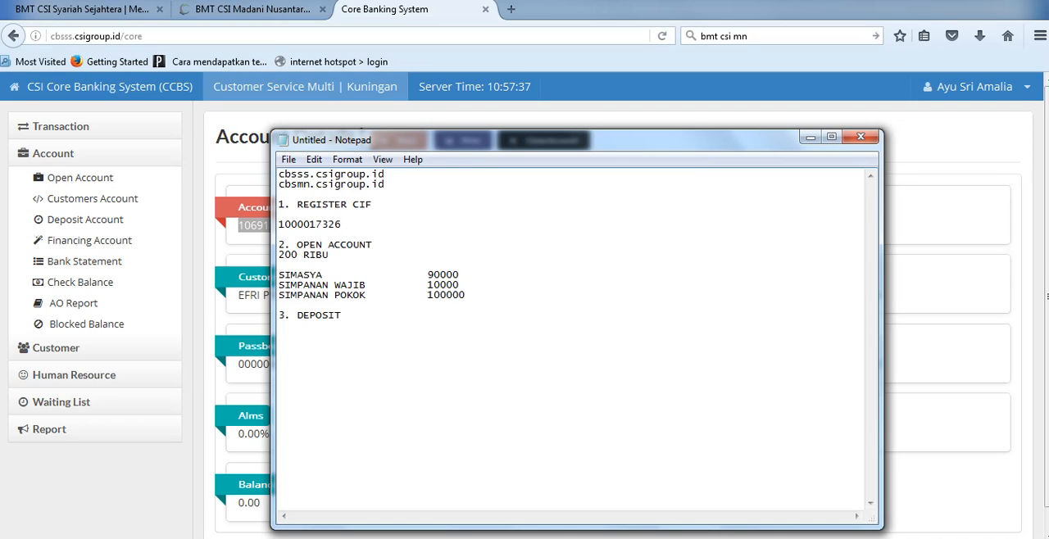
# Step: Add the note WADIAH after the SIMASYA amount and highlight that amount
pyautogui.moveTo(440, 276); pyautogui.dragTo(460, 275)
pyautogui.click(427, 275)
pyautogui.press('End')
pyautogui.press('Tab')
pyautogui.write('wADIAH')
pyautogui.press('Tab')
pyautogui.hotkey('shift', 'Left')
pyautogui.hotkey('shift', 'Left')
pyautogui.hotkey('shift', 'Left')
pyautogui.hotkey('shift', 'Left')
pyautogui.hotkey('shift', 'Left')
pyautogui.hotkey('shift', 'Left')
pyautogui.hotkey('shift', 'Left')
pyautogui.hotkey('shift', 'Left')
pyautogui.hotkey('shift', 'Left')
pyautogui.hotkey('shift', 'Left')
pyautogui.hotkey('shift', 'Left')
pyautogui.moveTo(441, 275); pyautogui.dragTo(279, 255)
pyautogui.click(459, 285)
pyautogui.moveTo(428, 276); pyautogui.dragTo(459, 276)
# Step: Paste the account number below the CIF number in the notes and label the two numbers SIMASYA and CIF
pyautogui.hotkey('alt', 'Tab')
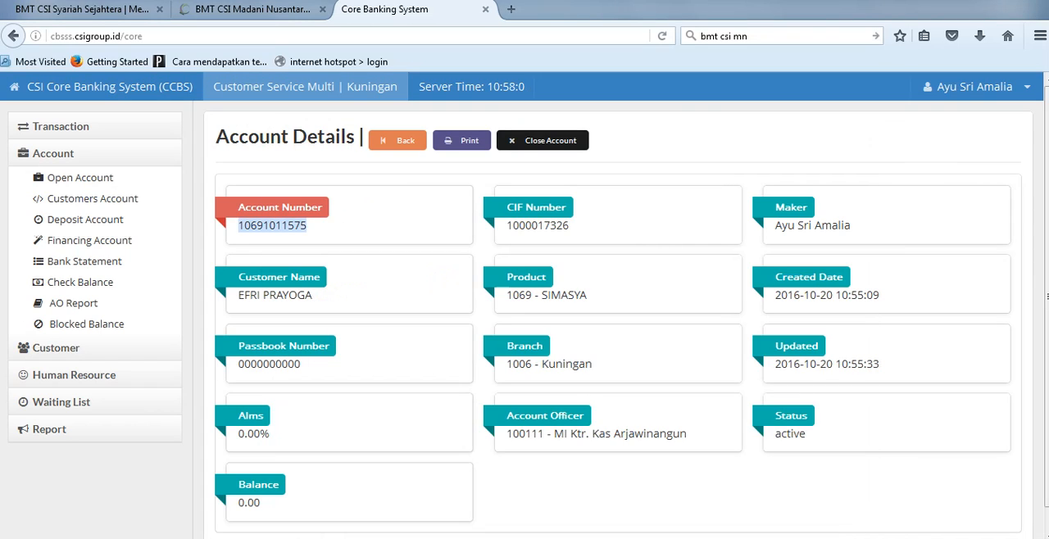
pyautogui.hotkey('alt', 'Tab')
pyautogui.click(372, 245)
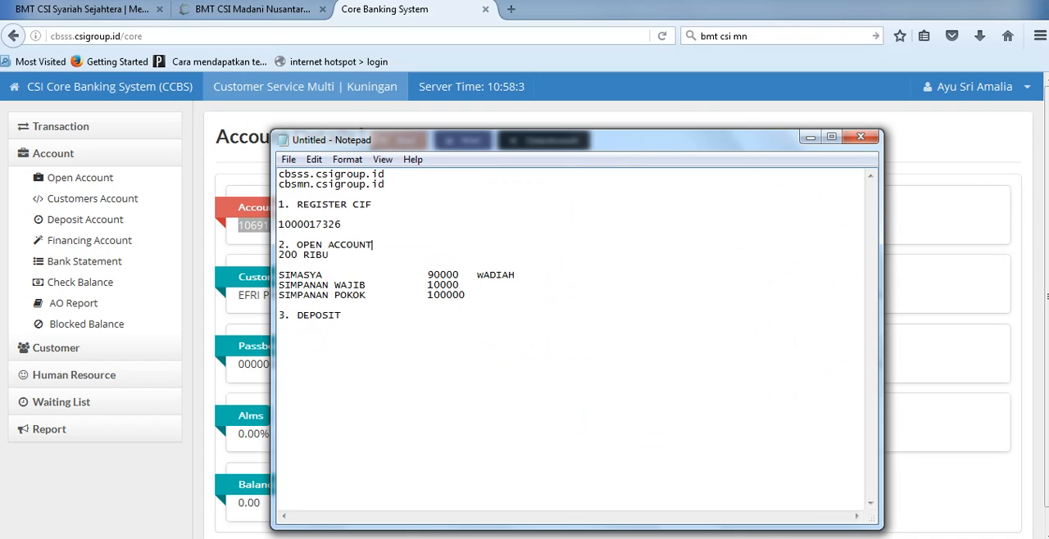
pyautogui.press('Return')
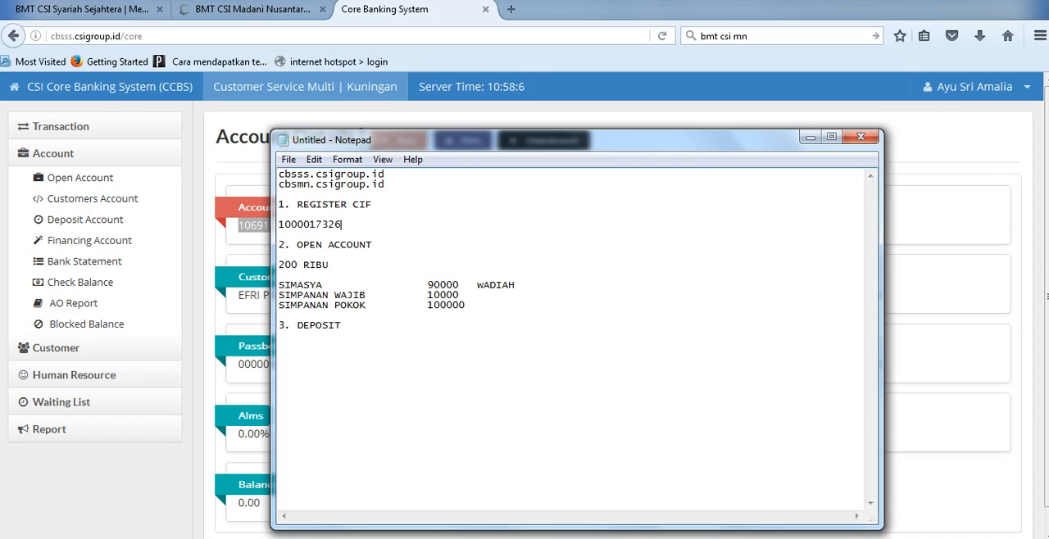
pyautogui.press('Return')
pyautogui.hotkey('ctrl', 'v')
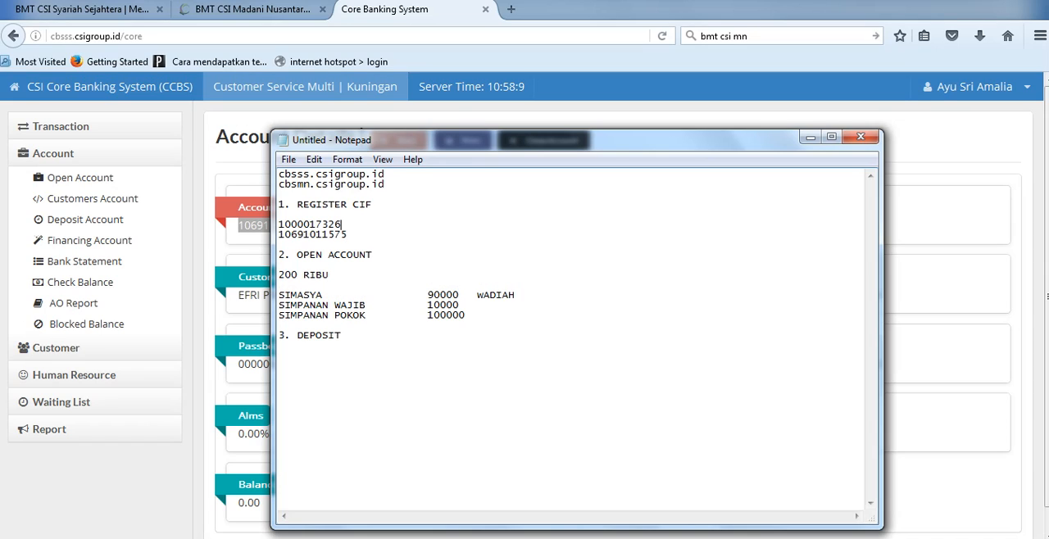
pyautogui.write('CIF')
pyautogui.press('Down')
pyautogui.write('SIMASYA')
# Step: Switch to the Core Banking System, open the Setoran deposit form and load the account from the copied account number
pyautogui.hotkey('alt', 'Tab')
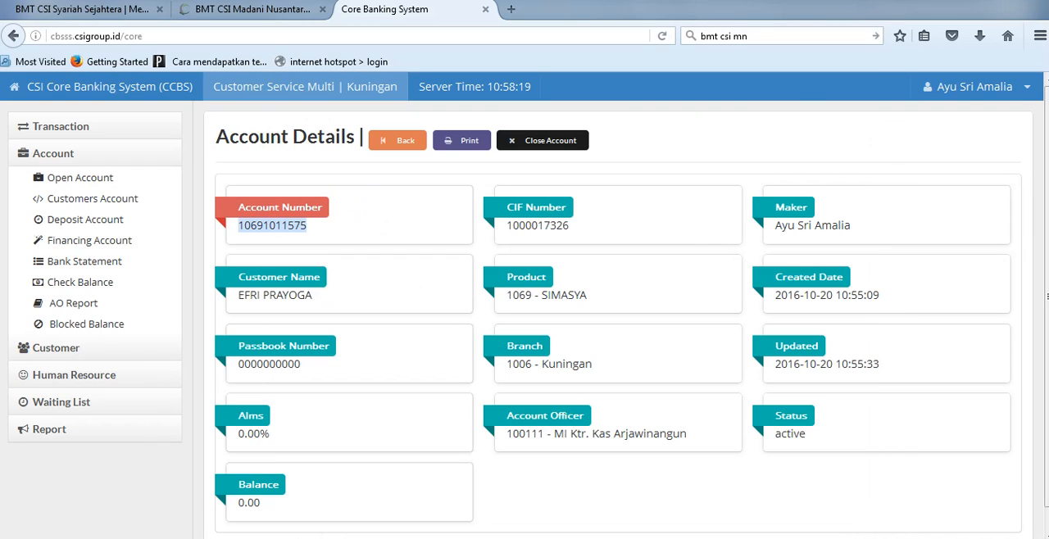
pyautogui.click(61, 127)
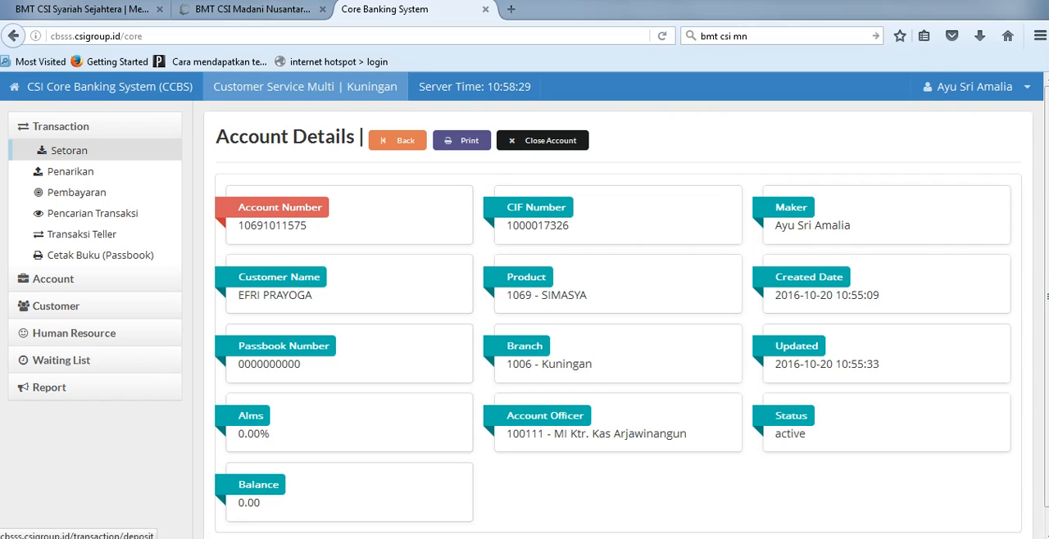
pyautogui.click(69, 150)
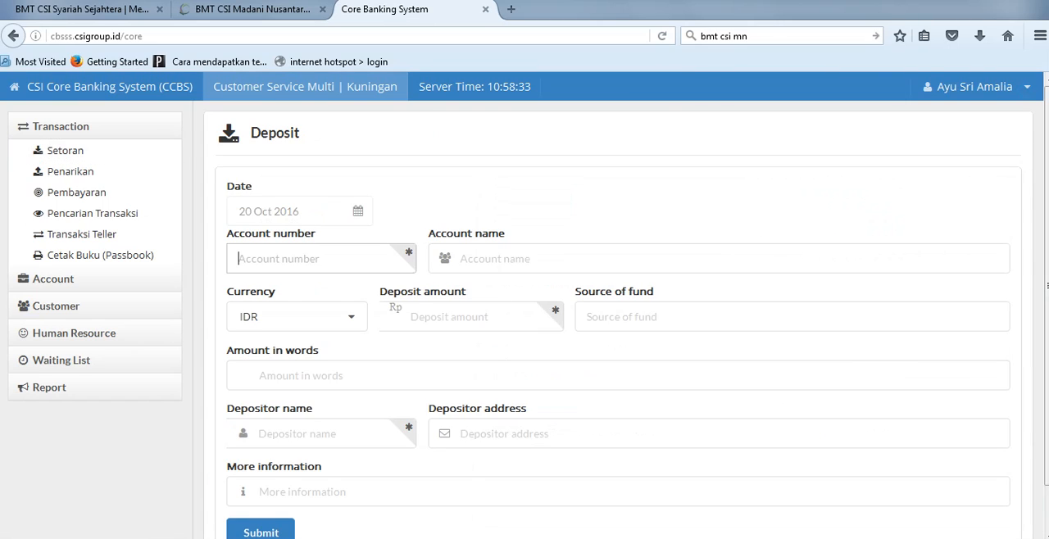
pyautogui.hotkey('ctrl', 'v')
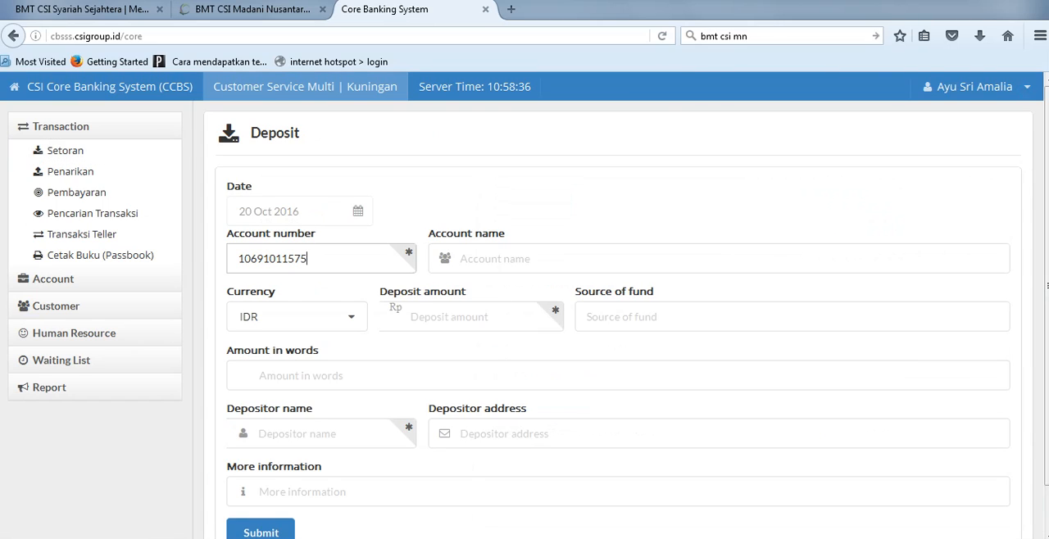
pyautogui.press('Return')
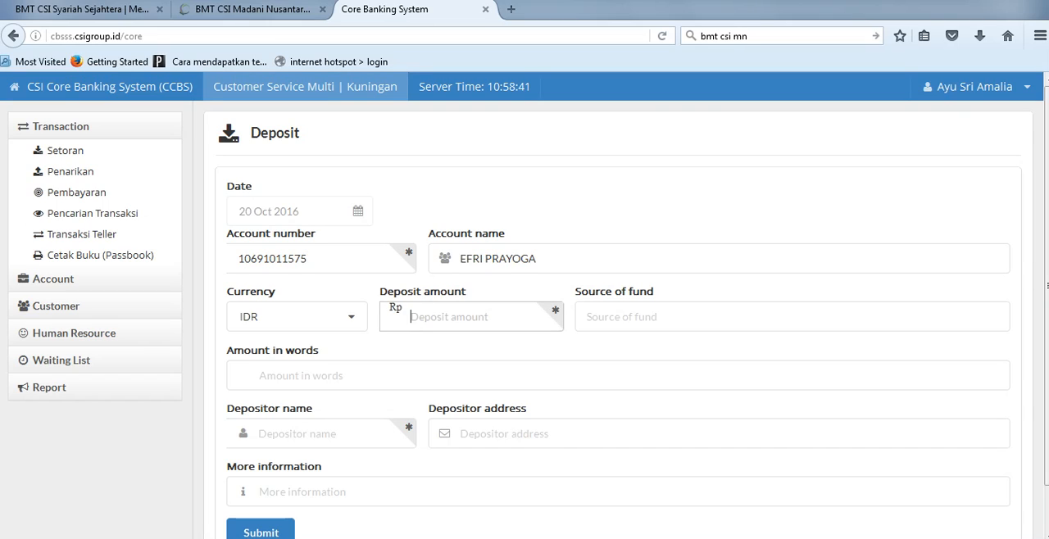
# Step: Set the deposit amount to 90000 and enter the depositor's name
pyautogui.write('90')
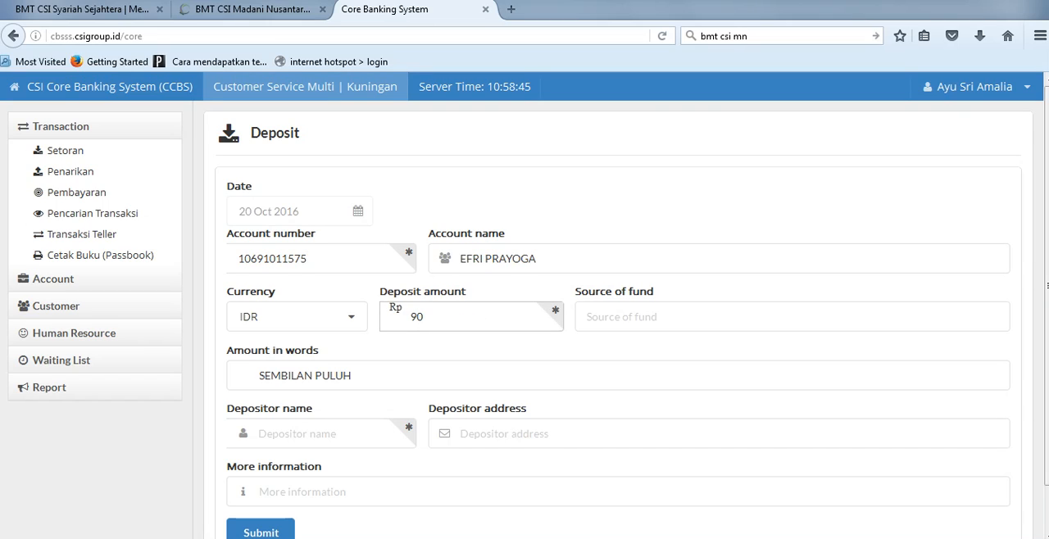
pyautogui.write('000')
pyautogui.press('Tab')
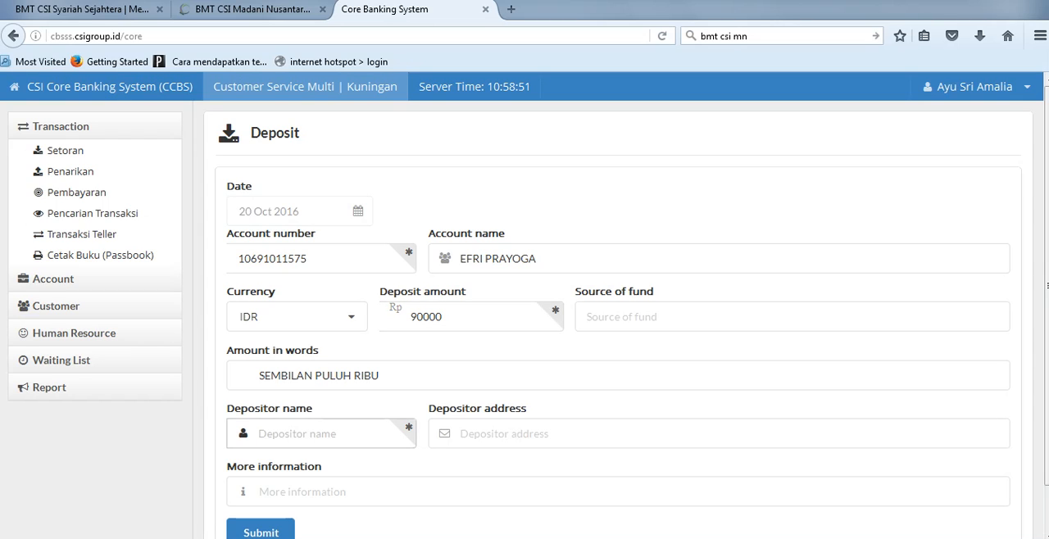
pyautogui.scroll(-1, 525, 306)
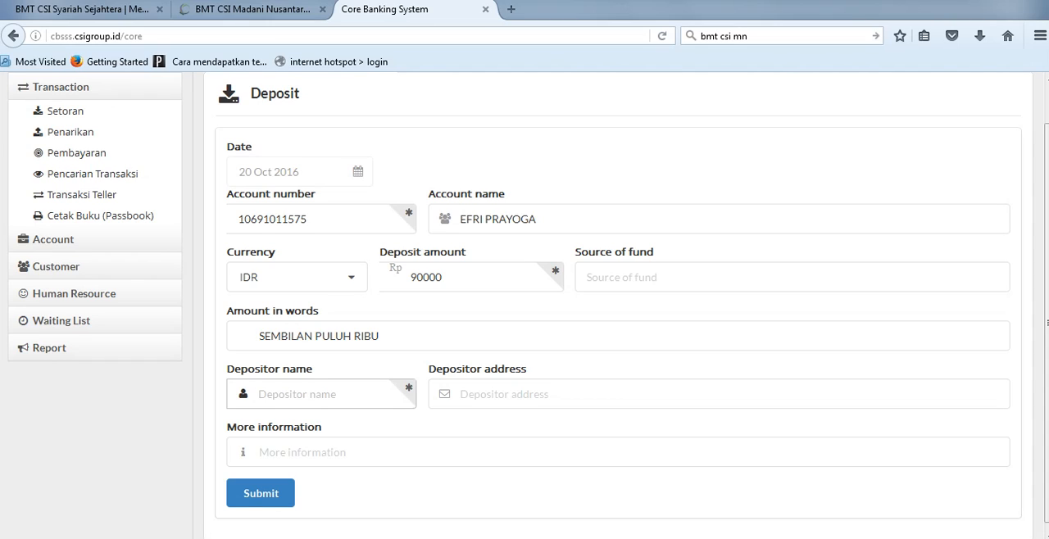
pyautogui.write('DASUKI')
# Step: Enter SIMASYA_ followed by the depositor's name as the additional information and submit the deposit
pyautogui.click(259, 453)
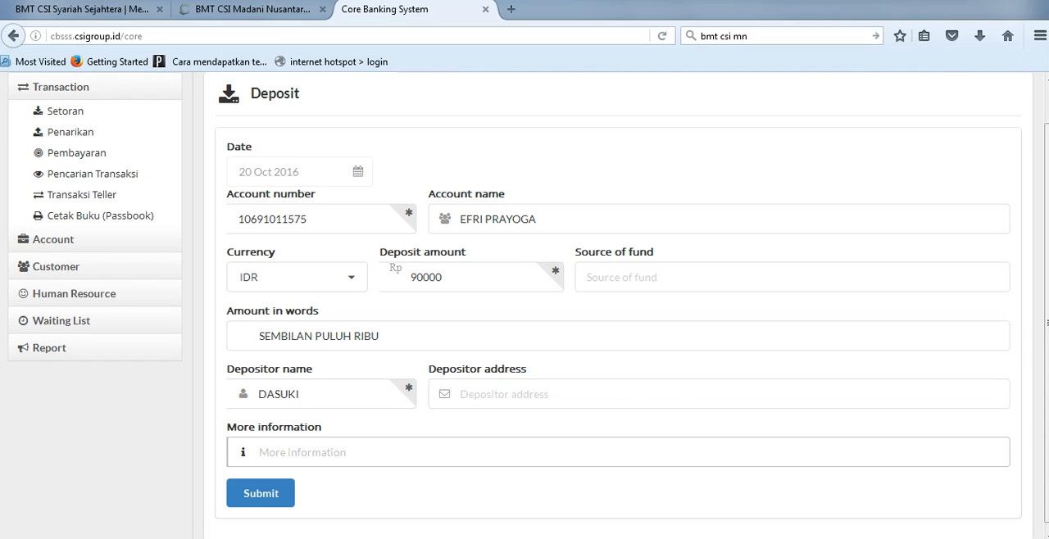
pyautogui.doubleClick(272, 219)
pyautogui.hotkey('ctrl', 'c')
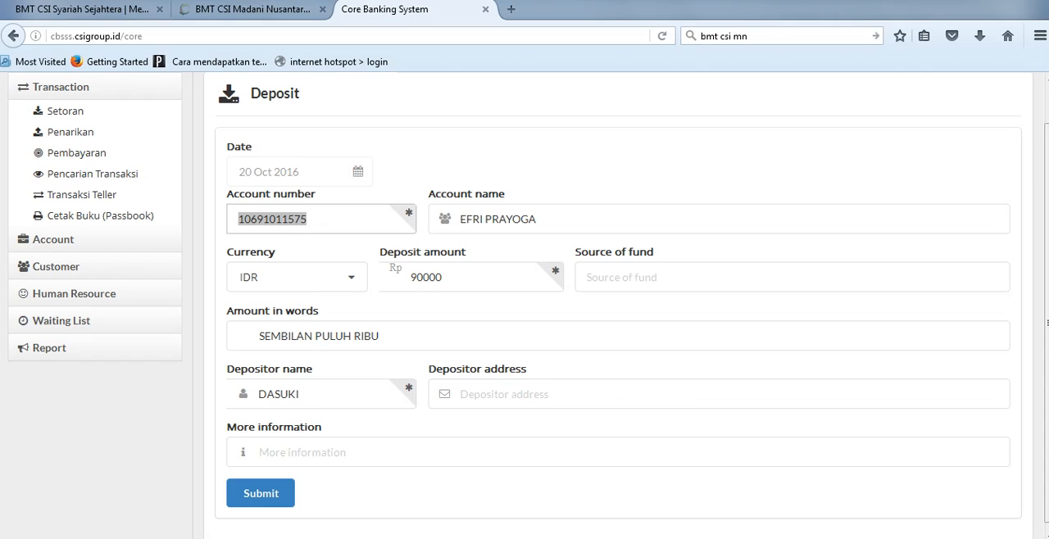
pyautogui.click(260, 453)
pyautogui.write('SIMASYA_DASUKI')
pyautogui.hotkey('ctrl', 'a')
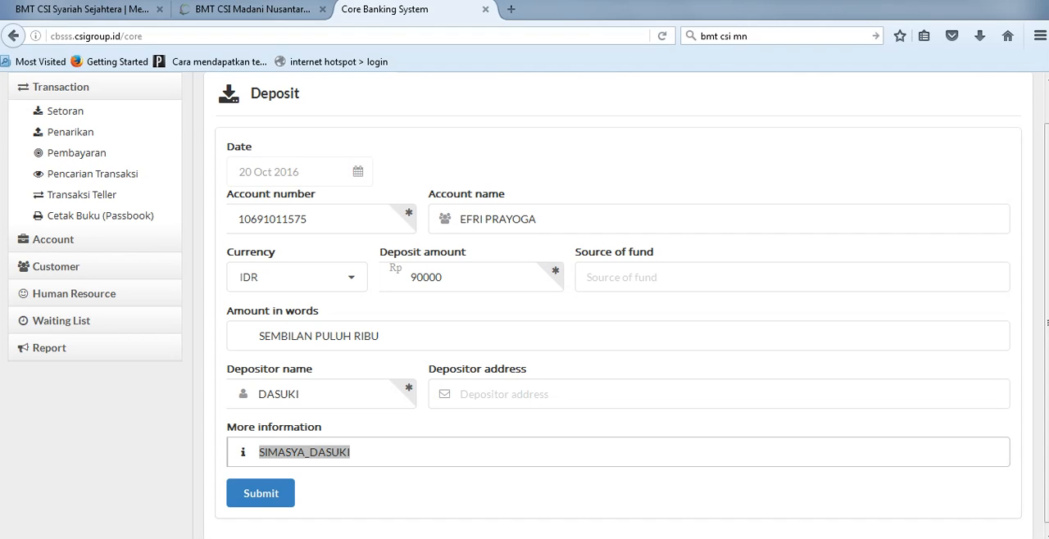
pyautogui.moveTo(1046, 323); pyautogui.dragTo(1047, 284)
pyautogui.scroll(-1, 619, 305)
pyautogui.press('Tab')
pyautogui.press('Return')
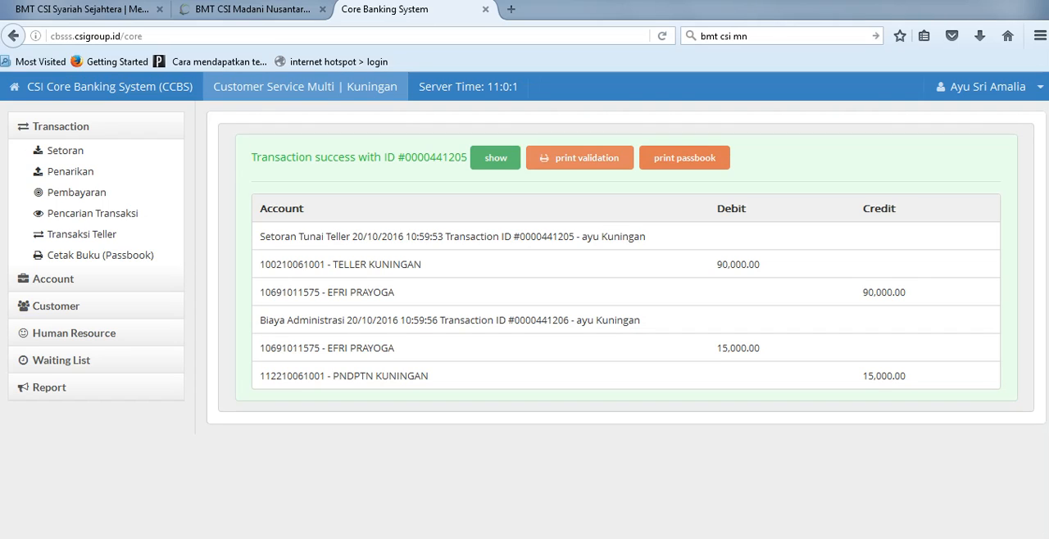
# Step: Print the deposit validation and load the account's transactions for passbook printing using the copied account number
pyautogui.click(579, 157)
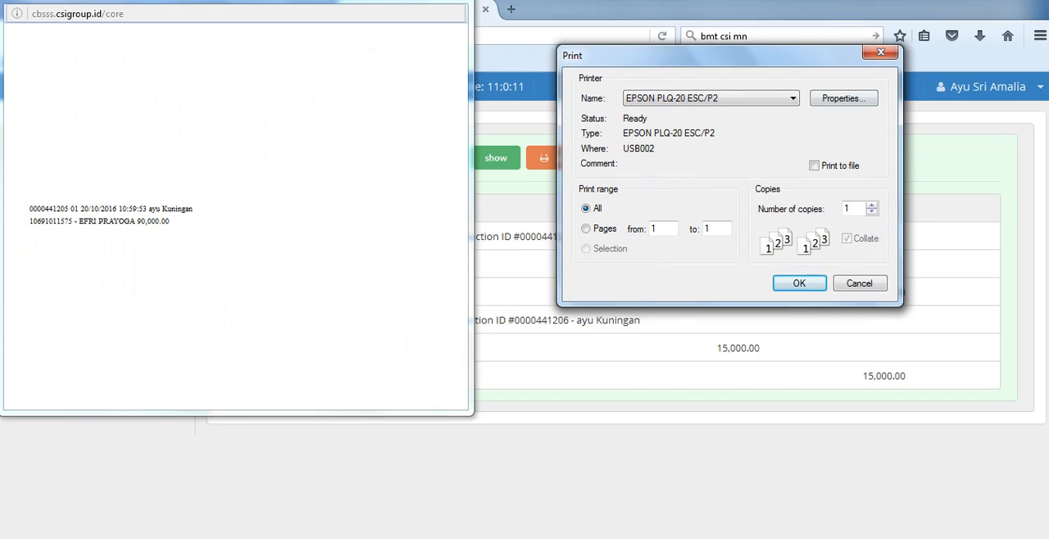
pyautogui.press('Return')
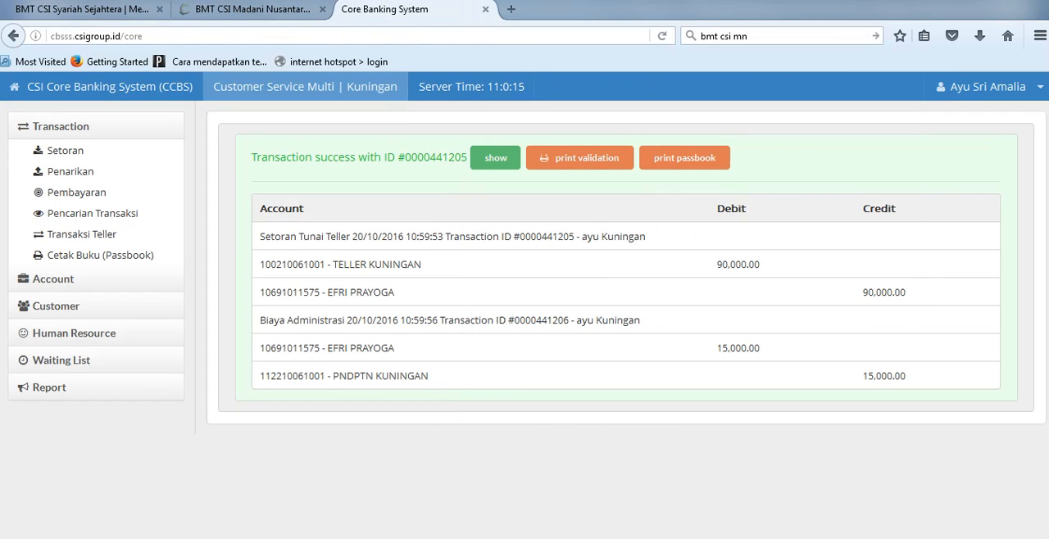
pyautogui.click(685, 157)
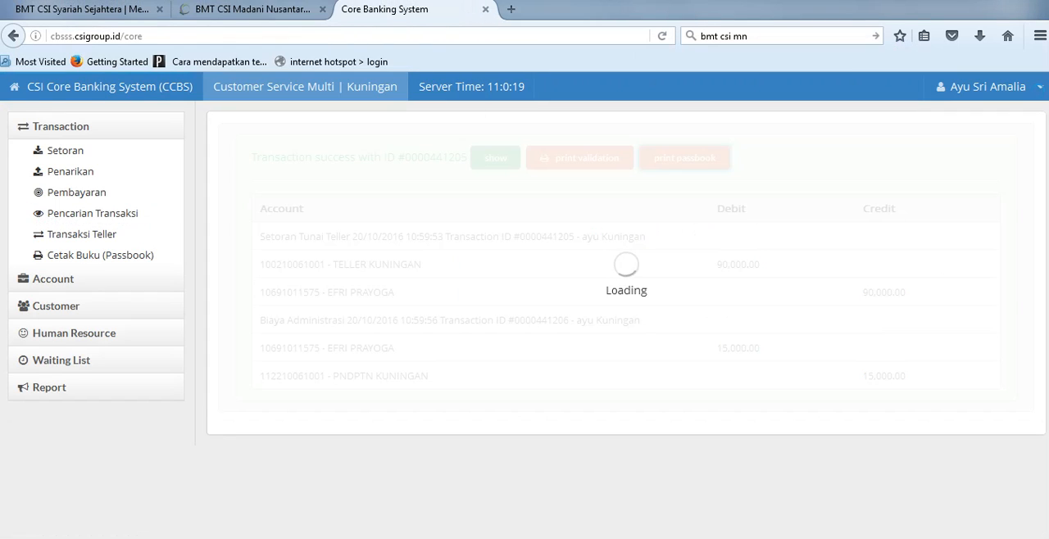
pyautogui.click(332, 208)
pyautogui.hotkey('ctrl', 'v')
pyautogui.press('Return')
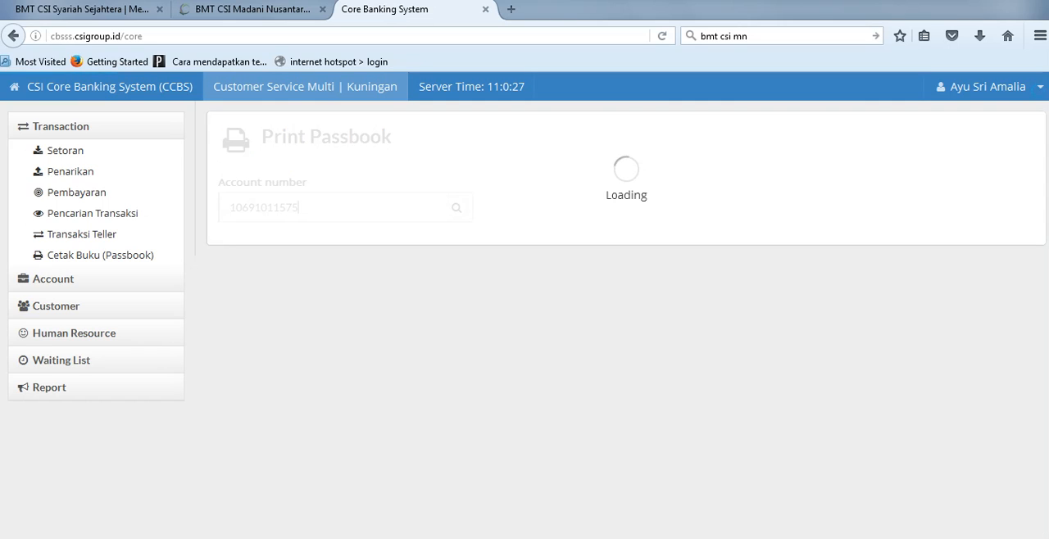
# Step: Set the passbook's start line to 1 and submit the account's transactions for printing
pyautogui.click(265, 266)
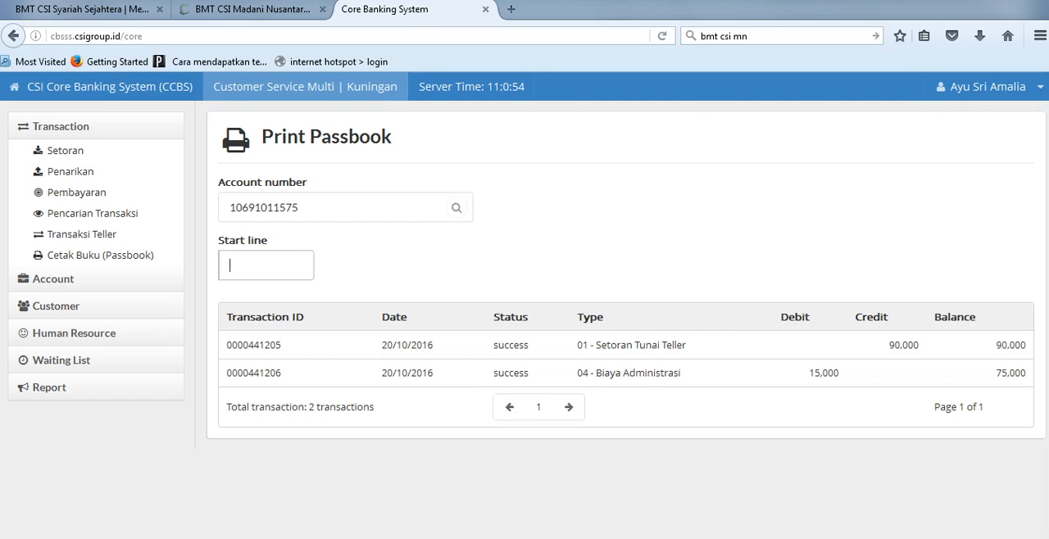
pyautogui.write('1')
pyautogui.moveTo(226, 346); pyautogui.dragTo(1026, 374)
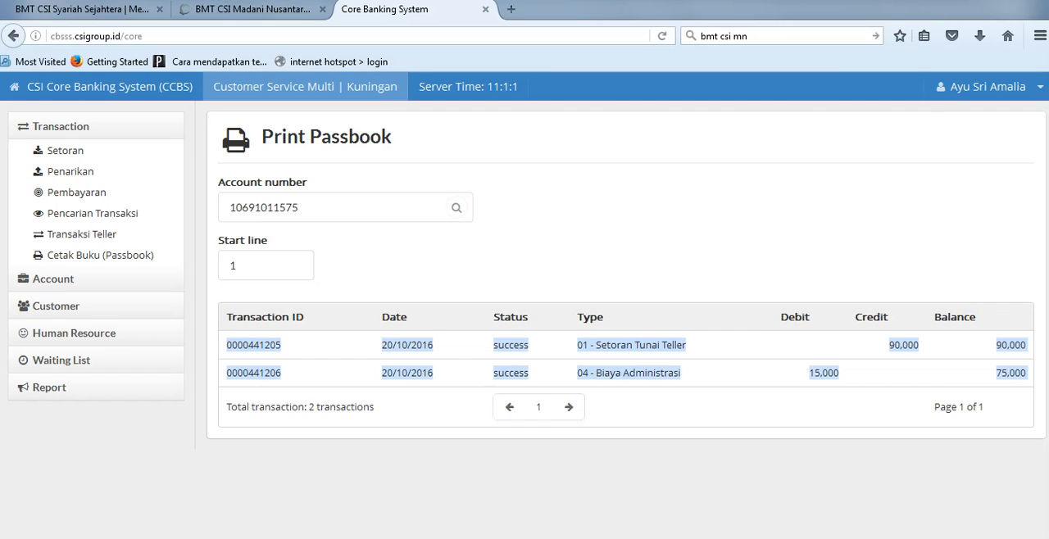
pyautogui.click(265, 265)
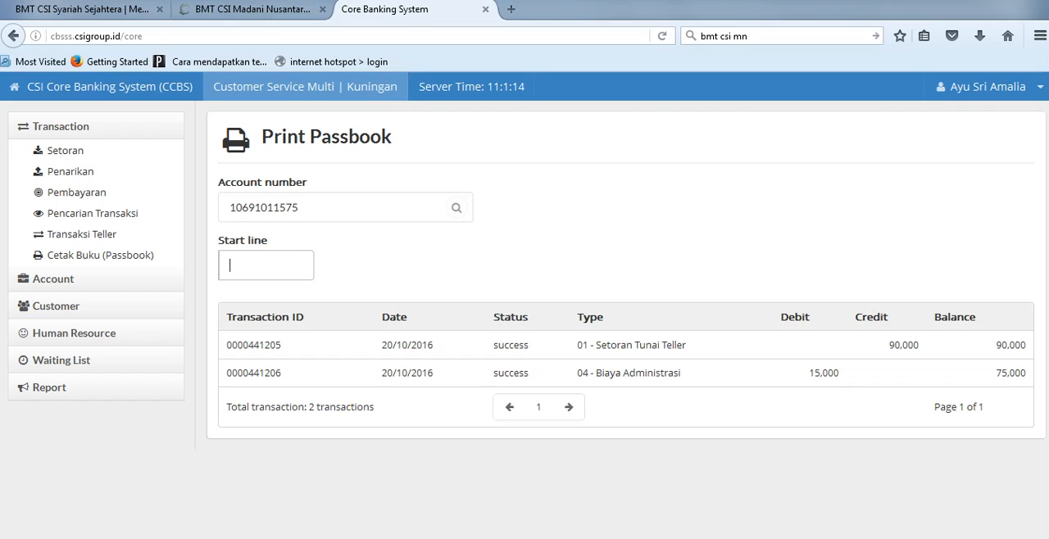
pyautogui.press('BackSpace')
pyautogui.write('4')
pyautogui.write('1')
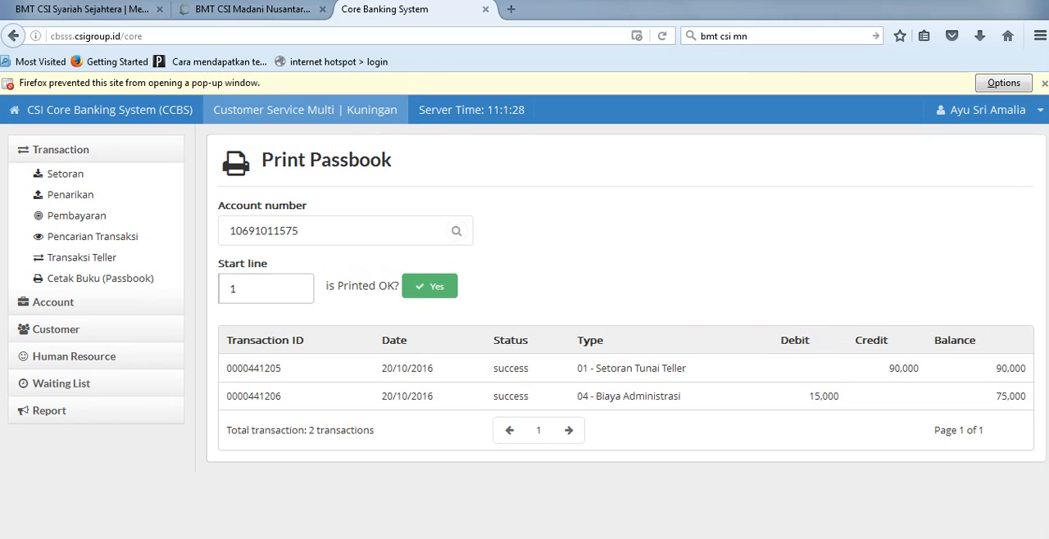
# Step: Allow pop-ups for cbsss.csigroup.id and resubmit the passbook print from start line 1
pyautogui.click(1004, 82)
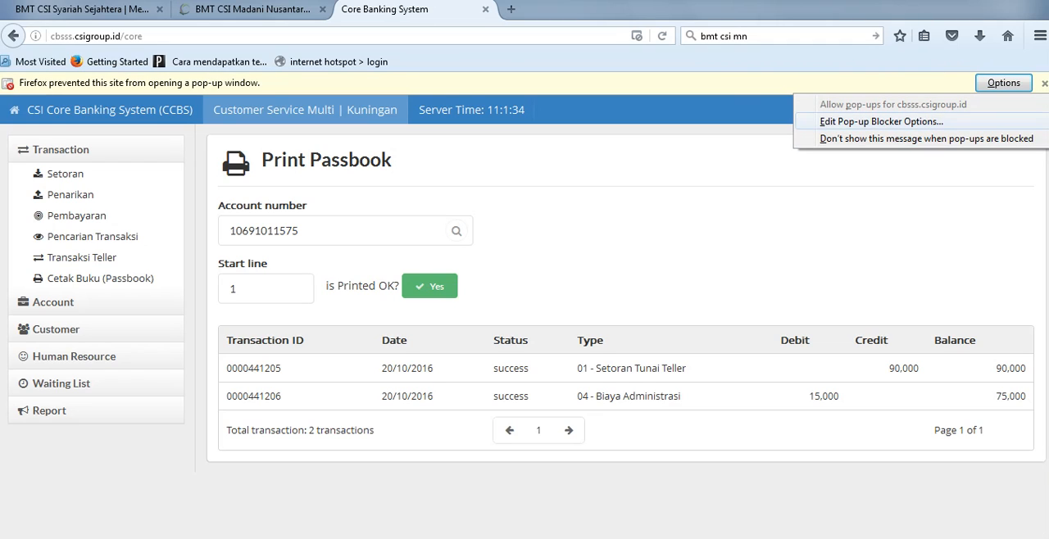
pyautogui.click(882, 121)
pyautogui.press('Return')
pyautogui.press('Return')
pyautogui.click(259, 289)
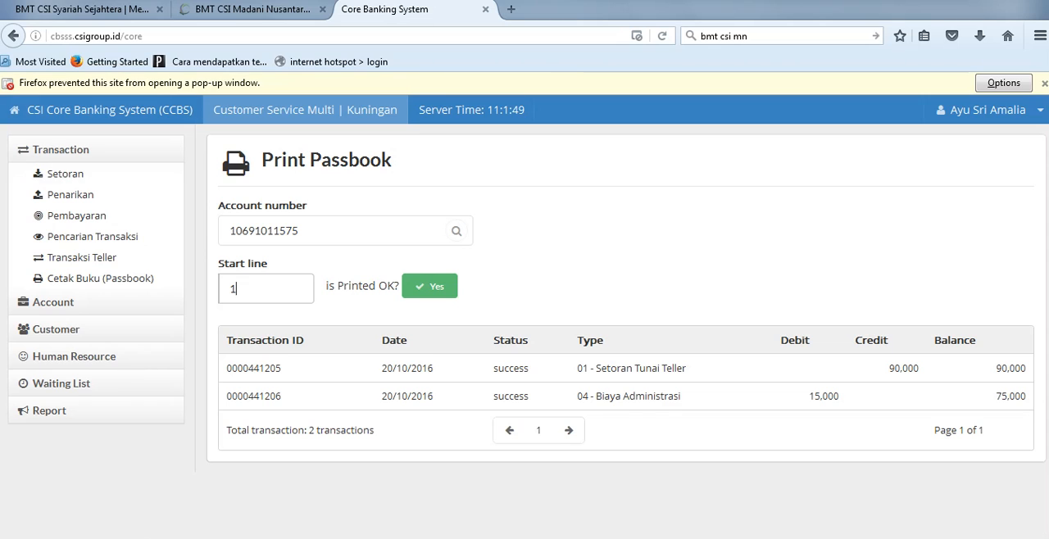
pyautogui.press('Return')
# Step: Dismiss the pop-up notice, then close the print dialog after viewing the passbook preview and confirm the passbook as printed OK
pyautogui.click(1004, 82)
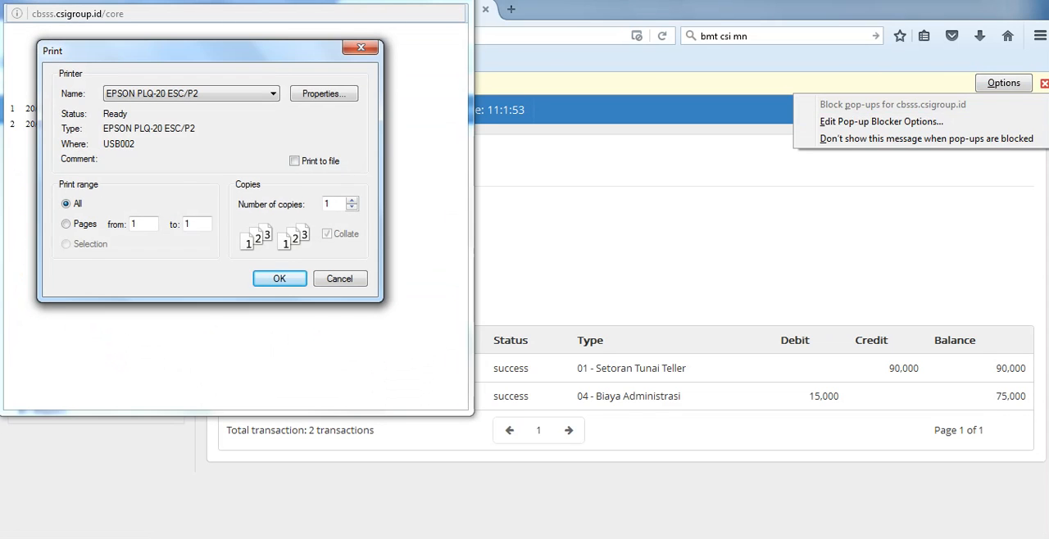
pyautogui.click(1044, 84)
pyautogui.moveTo(210, 538)
pyautogui.click(293, 479)
pyautogui.moveTo(221, 49); pyautogui.dragTo(691, 86)
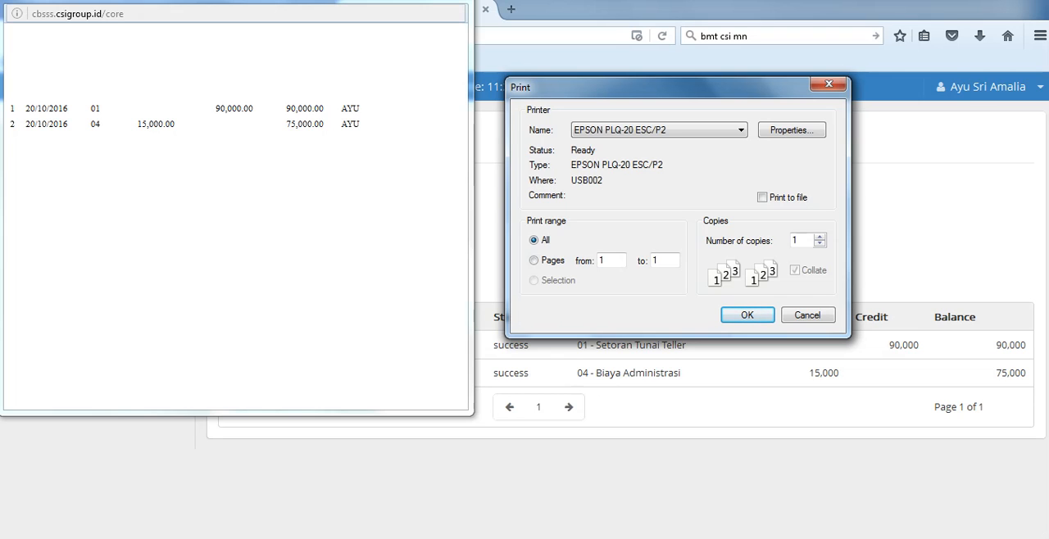
pyautogui.click(829, 84)
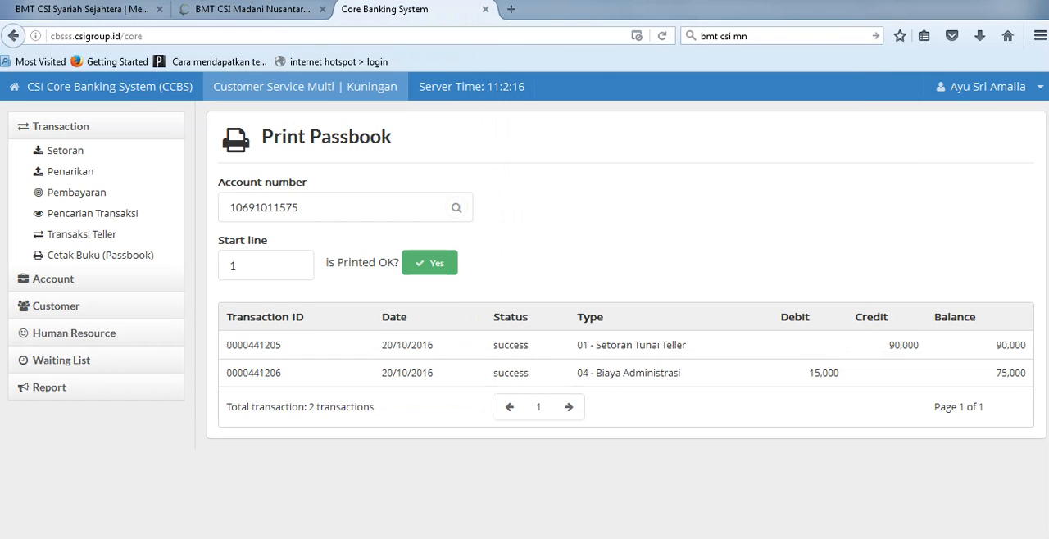
pyautogui.click(250, 266)
pyautogui.press('Return')
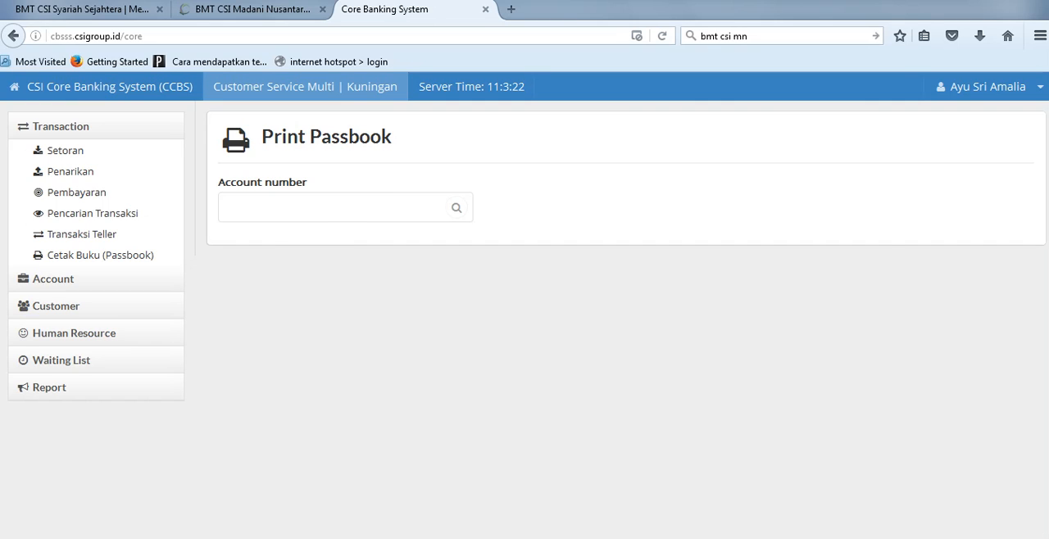
# Step: Switch to Notepad and add a SIMPANAN WAJIB line below the SIMASYA account entry
pyautogui.hotkey('alt', 'Tab')
pyautogui.moveTo(373, 205); pyautogui.dragTo(297, 205)
pyautogui.click(397, 235)
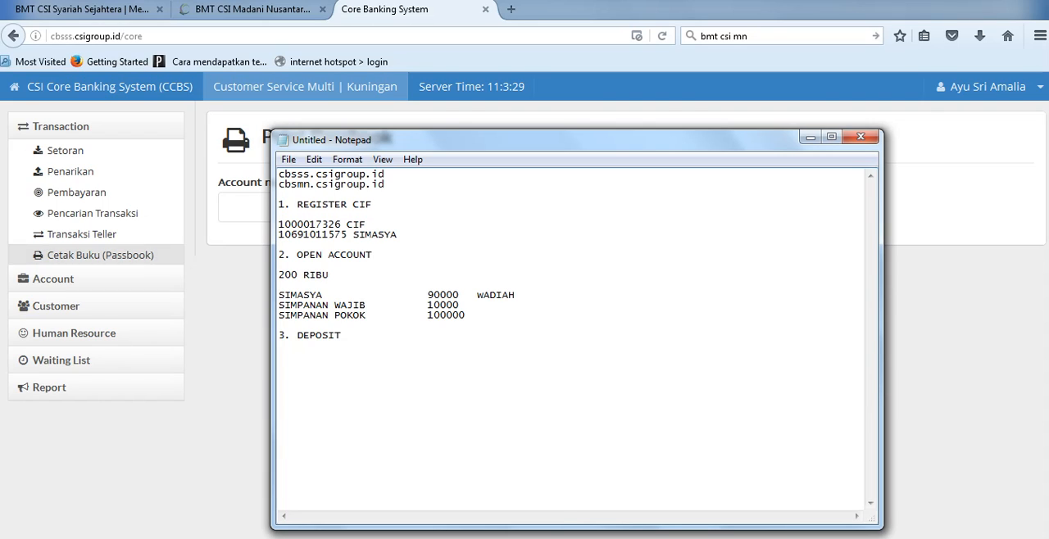
pyautogui.press('Return')
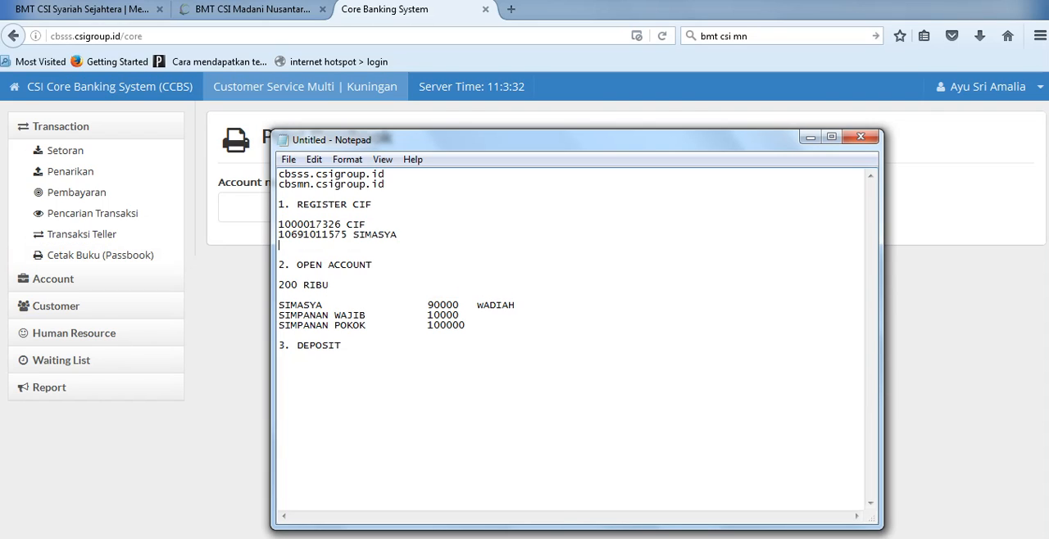
pyautogui.write('SIMPANAN WAJIB')
# Step: Copy the customer's CIF number from the REGISTER CIF section of the notes
pyautogui.doubleClick(311, 224)
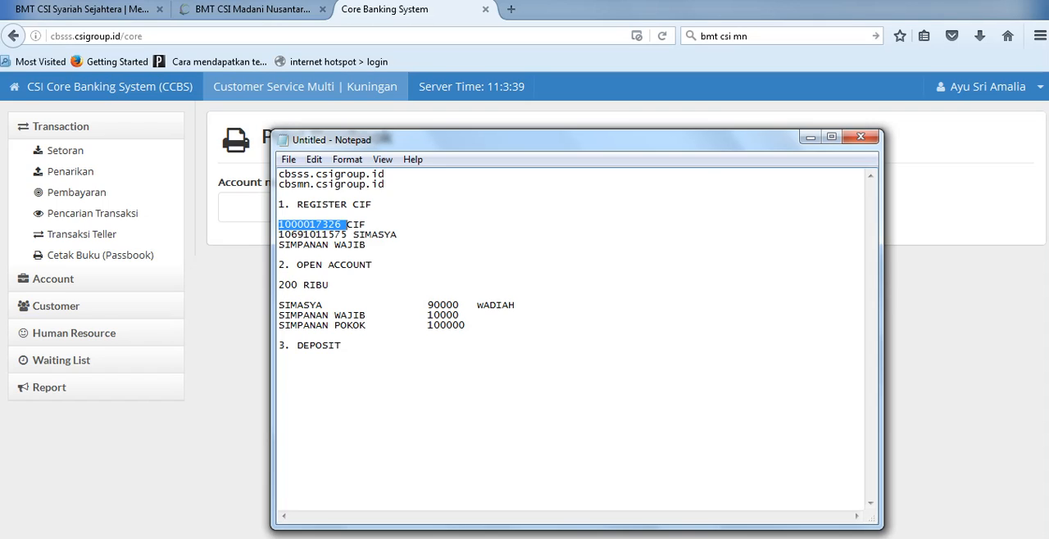
pyautogui.press('Home')
pyautogui.hotkey('shift', 'Right')
pyautogui.hotkey('shift', 'Right')
pyautogui.hotkey('shift', 'Right')
pyautogui.hotkey('shift', 'Right')
pyautogui.hotkey('shift', 'Right')
pyautogui.hotkey('shift', 'Right')
pyautogui.hotkey('shift', 'Right')
pyautogui.hotkey('shift', 'Right')
pyautogui.hotkey('shift', 'Right')
pyautogui.hotkey('shift', 'Right')
pyautogui.hotkey('ctrl', 'c')
# Step: Switch to the Core Banking System, start opening a Savings account and paste the copied CIF number
pyautogui.click(61, 126)
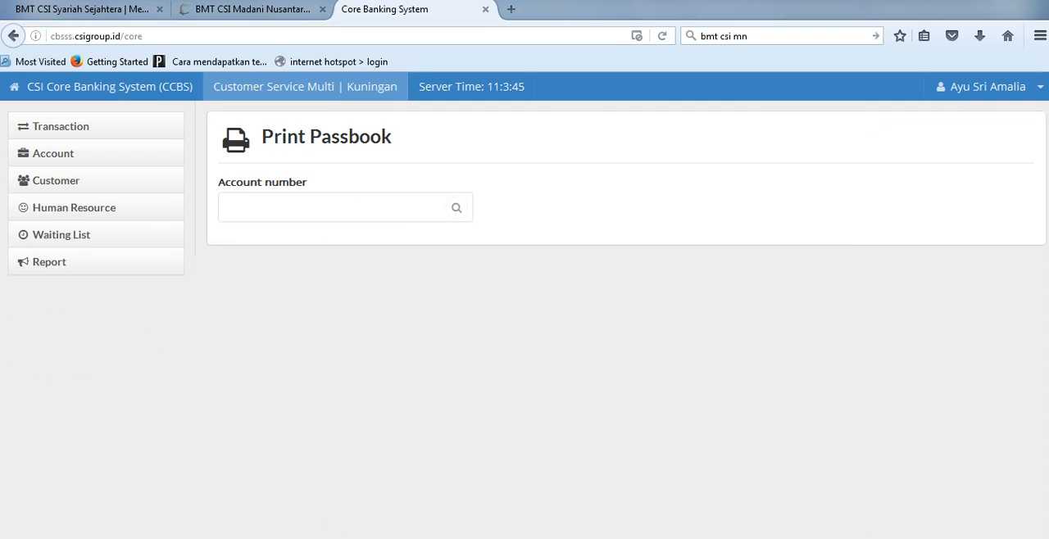
pyautogui.click(54, 153)
pyautogui.click(81, 177)
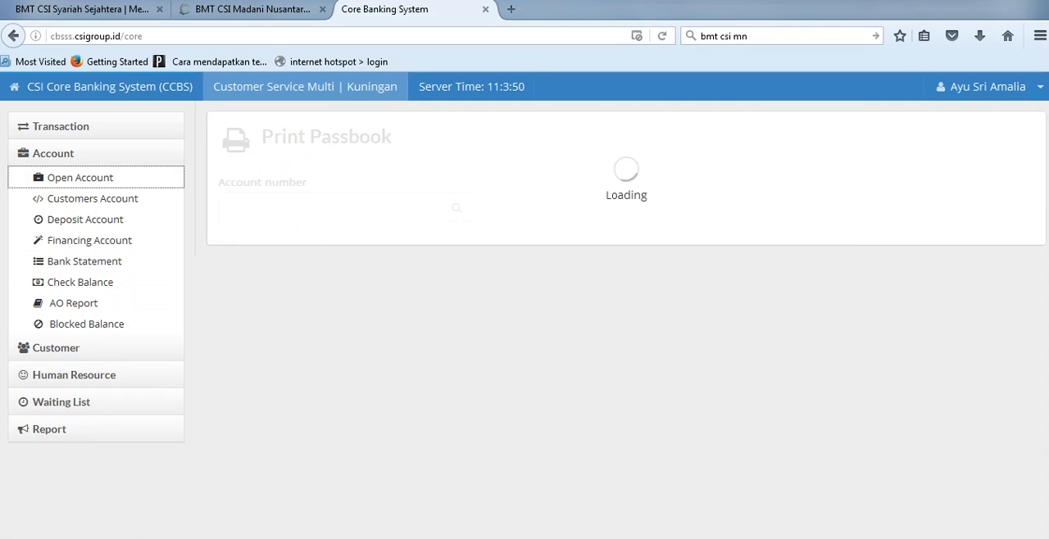
pyautogui.click(345, 200)
pyautogui.click(252, 228)
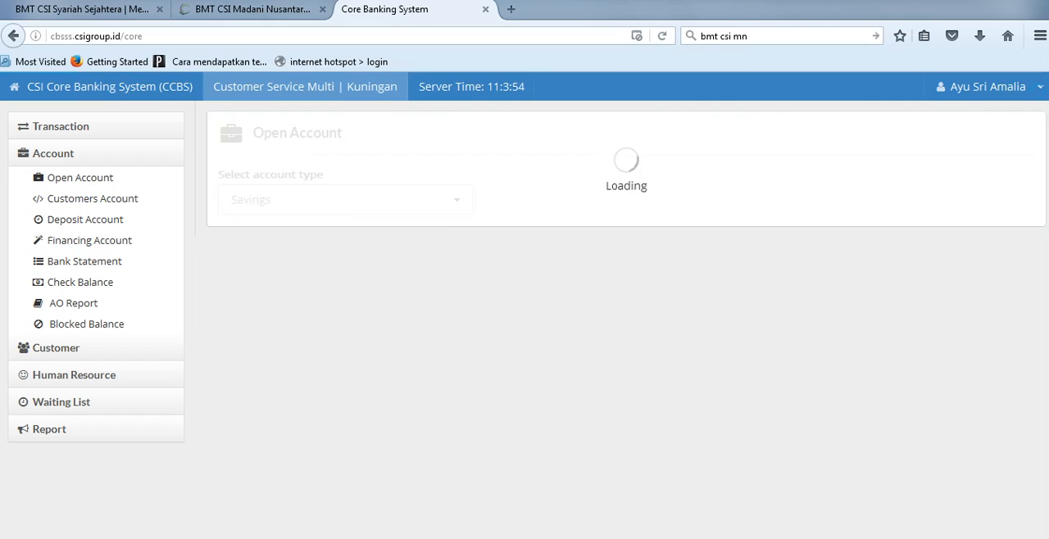
pyautogui.click(290, 200)
pyautogui.hotkey('ctrl', 'v')
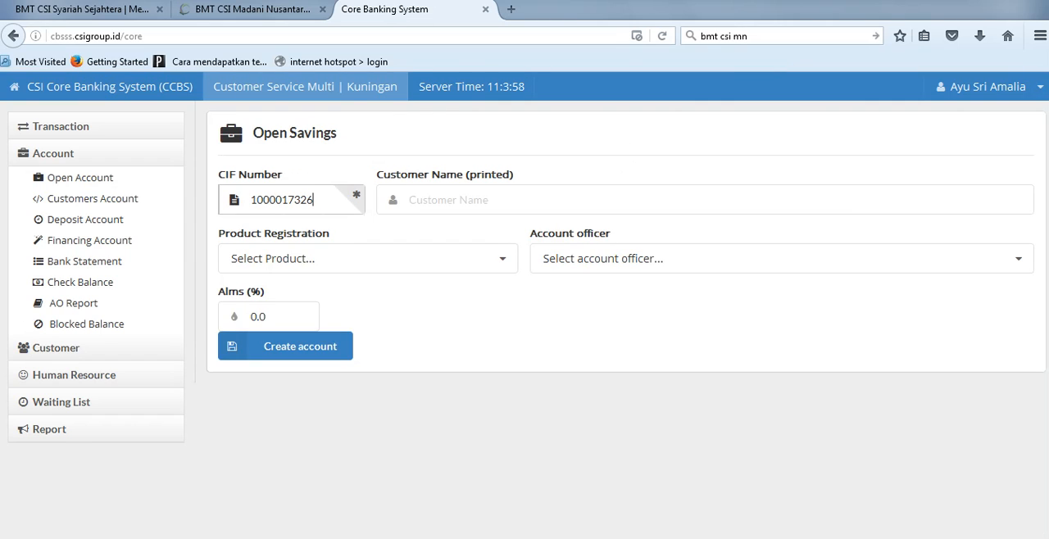
# Step: Choose the SIMPANAN WAJIB ANGGOTA product and the MI Ktr. Kas Arjawinangun account officer, and create the account
pyautogui.doubleClick(368, 258)
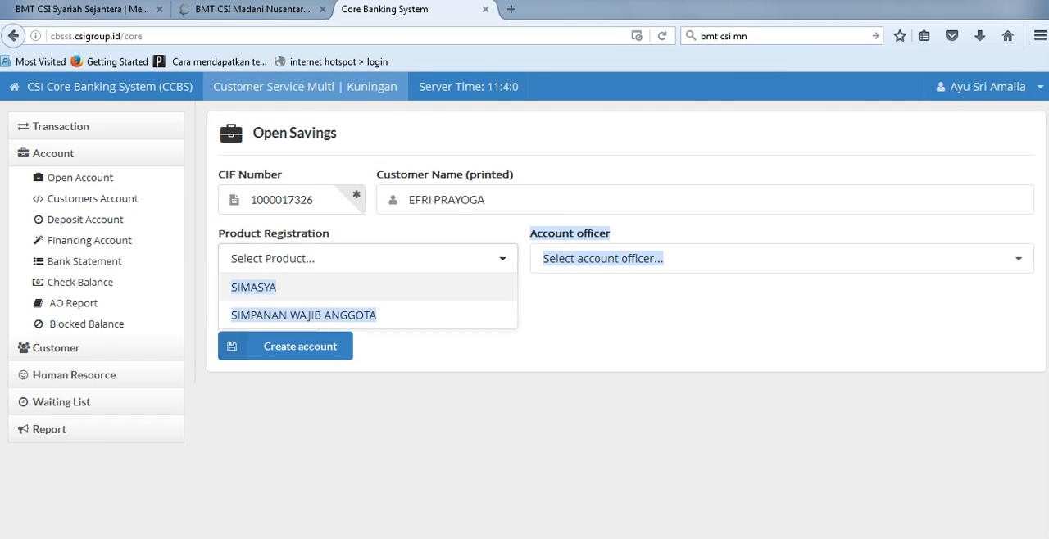
pyautogui.click(304, 315)
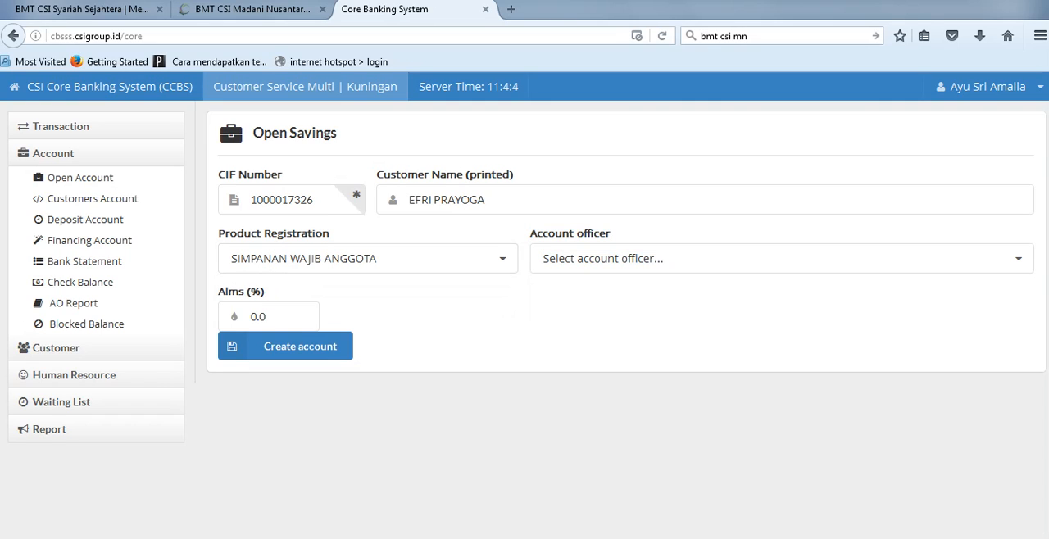
pyautogui.click(779, 258)
pyautogui.click(632, 394)
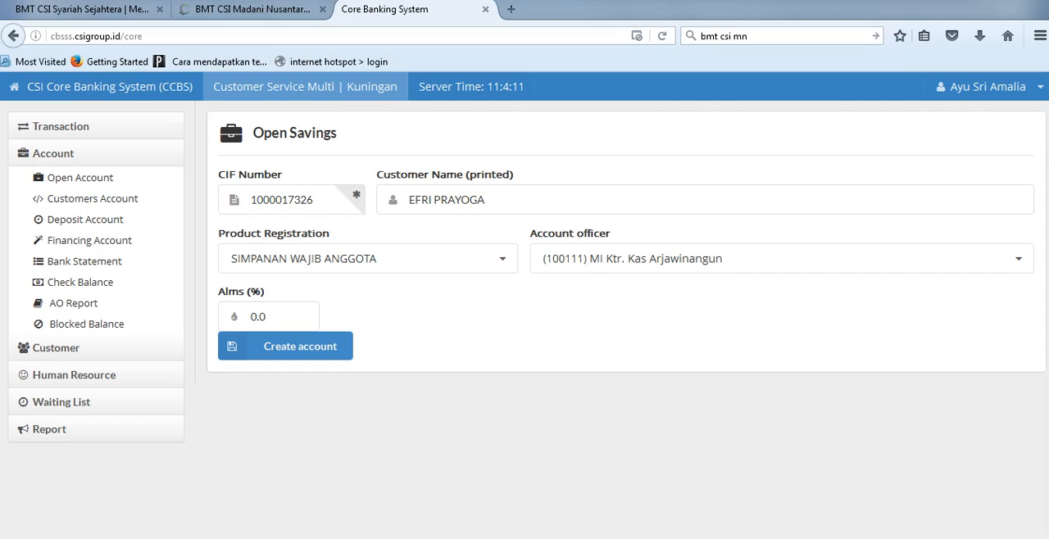
pyautogui.click(285, 346)
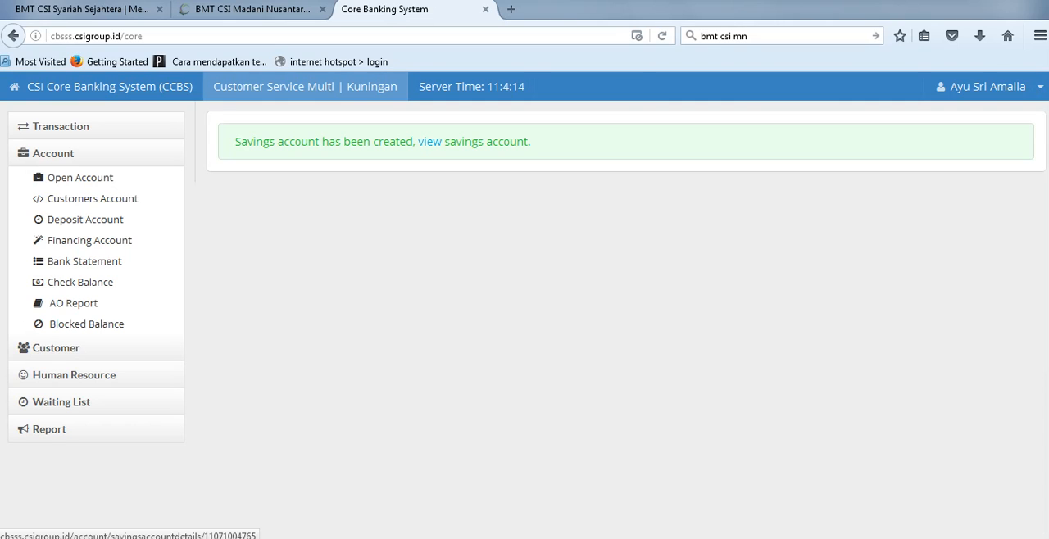
# Step: View the details of the new savings account and confirm the account
pyautogui.click(429, 141)
pyautogui.moveTo(308, 225); pyautogui.dragTo(237, 225)
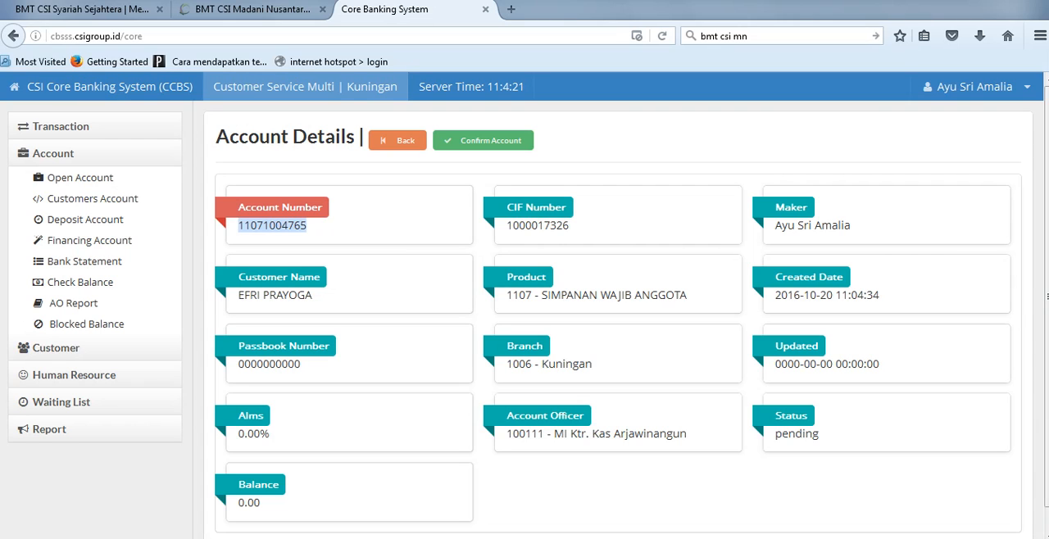
pyautogui.click(816, 434)
pyautogui.moveTo(816, 434); pyautogui.dragTo(774, 207)
pyautogui.click(749, 182)
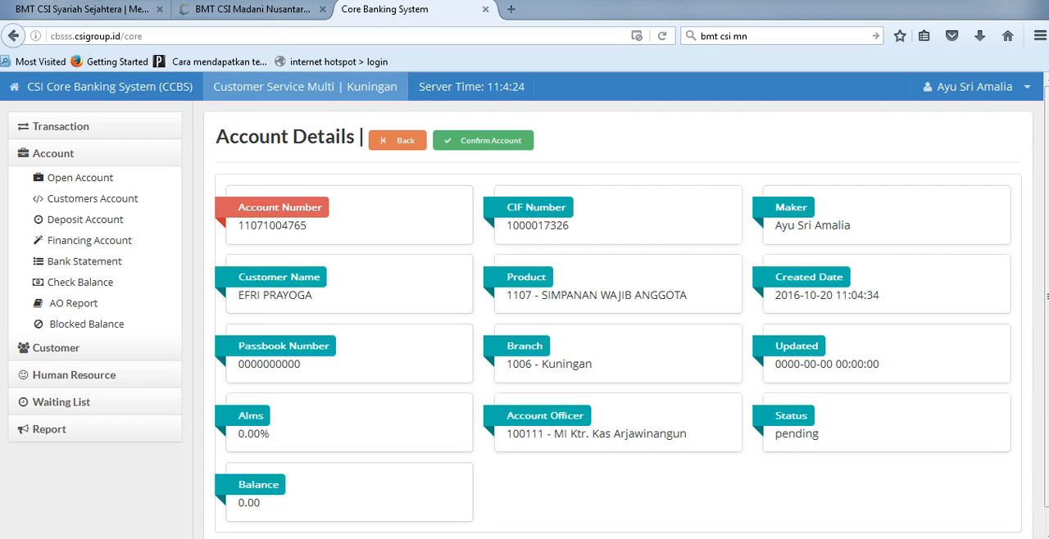
pyautogui.click(483, 141)
pyautogui.click(707, 362)
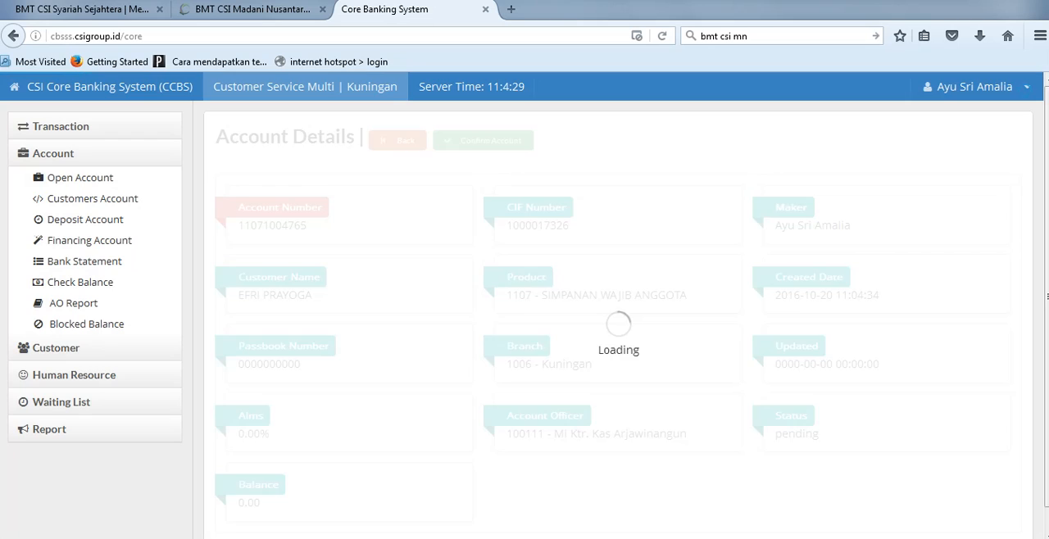
# Step: Copy the new account number and paste it in front of SIMPANAN WAJIB in the Notepad notes
pyautogui.doubleClick(272, 225)
pyautogui.hotkey('ctrl', 'c')
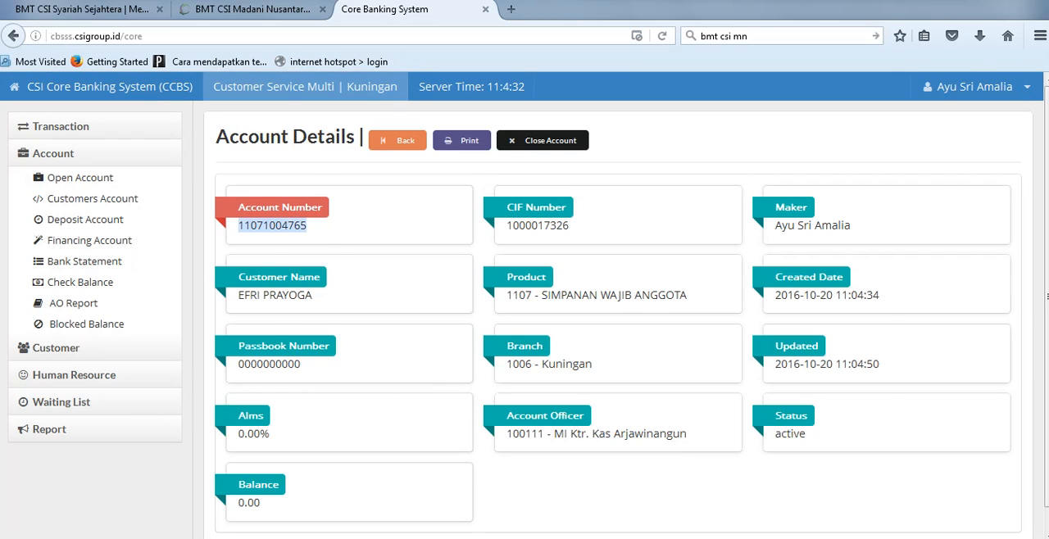
pyautogui.hotkey('alt', 'Tab')
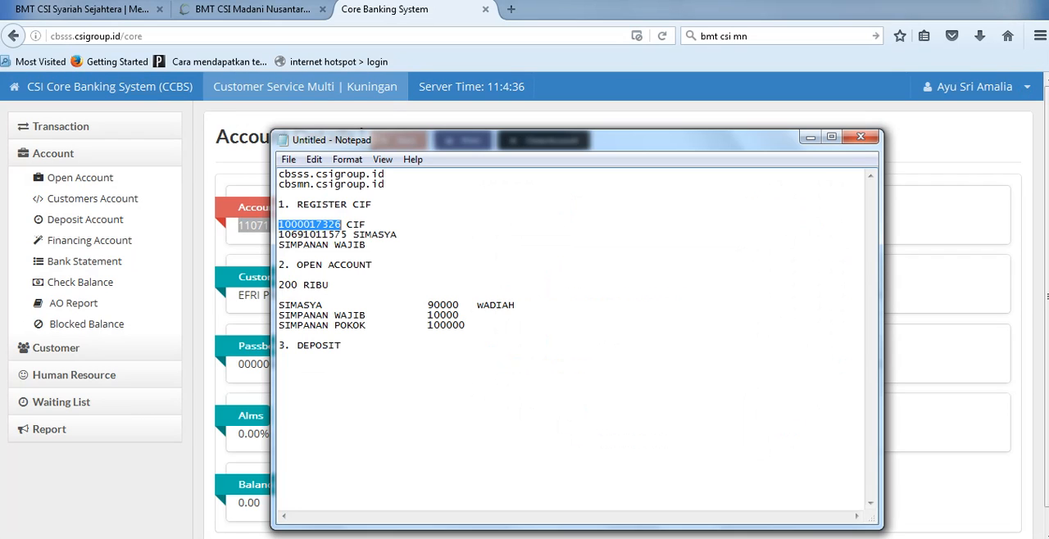
pyautogui.click(279, 245)
pyautogui.hotkey('ctrl', 'v')
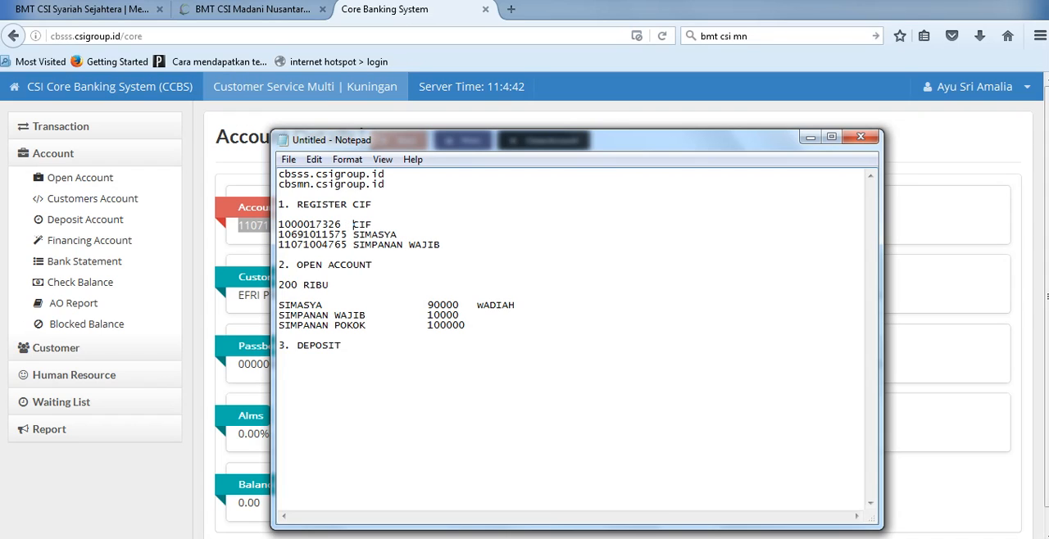
# Step: Switch to the Core Banking System, view the account's passbook cover print preview and cancel the print dialog
pyautogui.hotkey('alt', 'Tab')
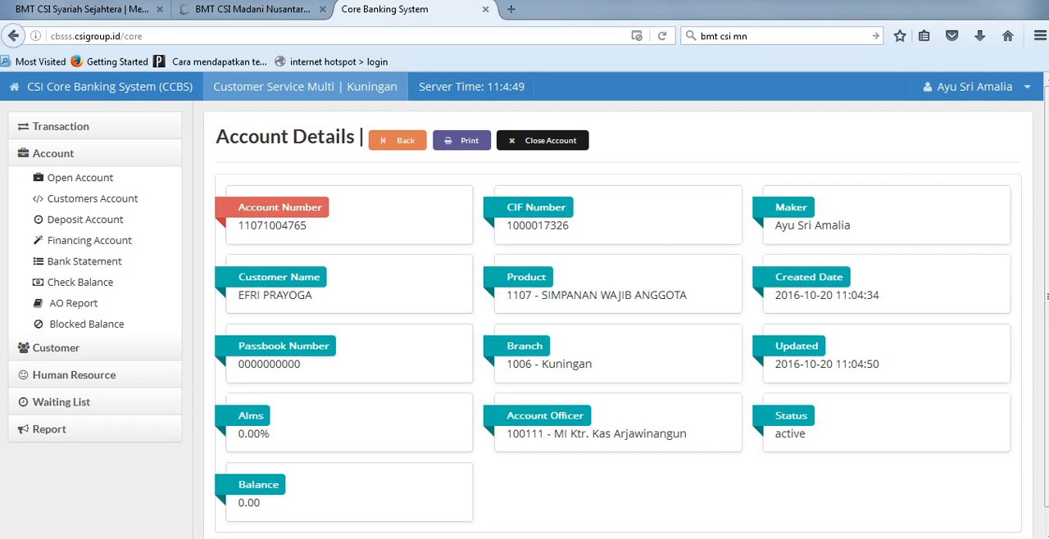
pyautogui.click(462, 140)
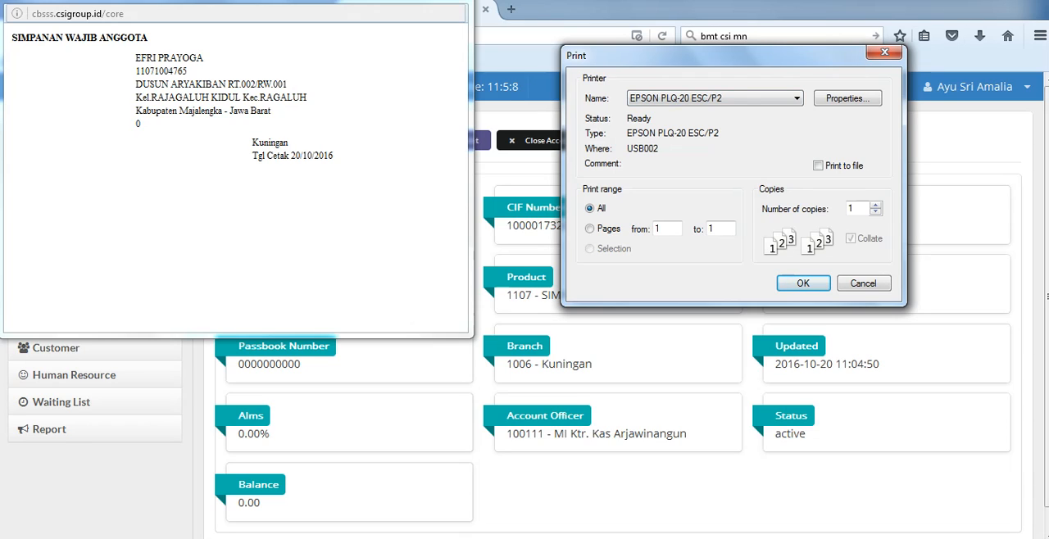
pyautogui.click(884, 52)
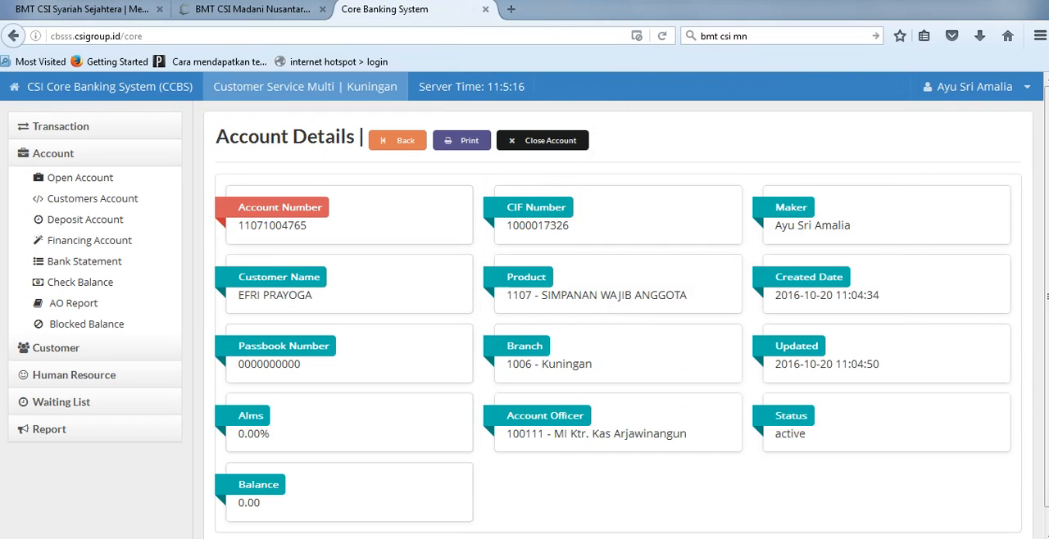
# Step: Copy the SIMPANAN WAJIB account number, open the Setoran deposit form and paste it as the account number
pyautogui.doubleClick(272, 225)
pyautogui.hotkey('ctrl', 'c')
pyautogui.click(53, 154)
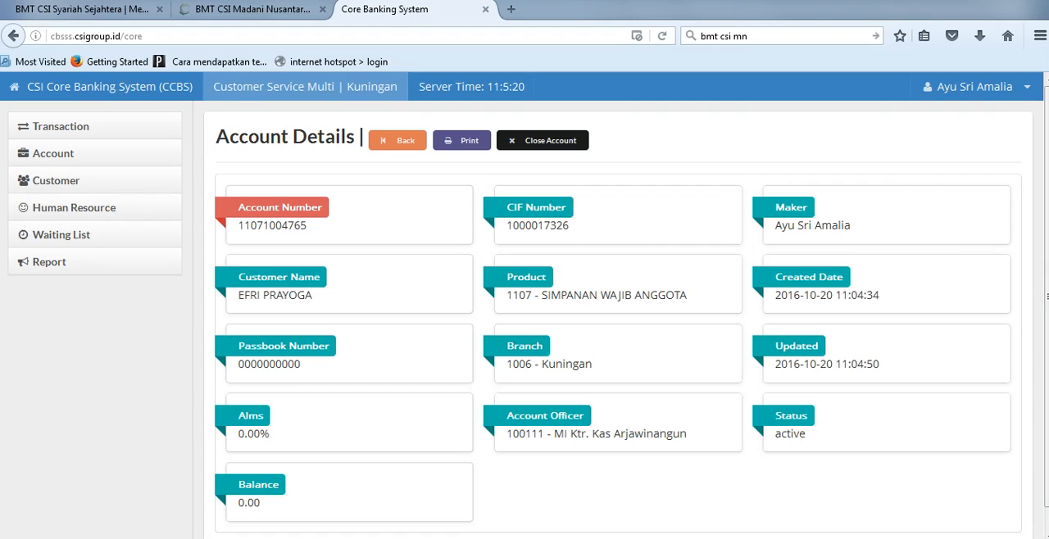
pyautogui.click(61, 127)
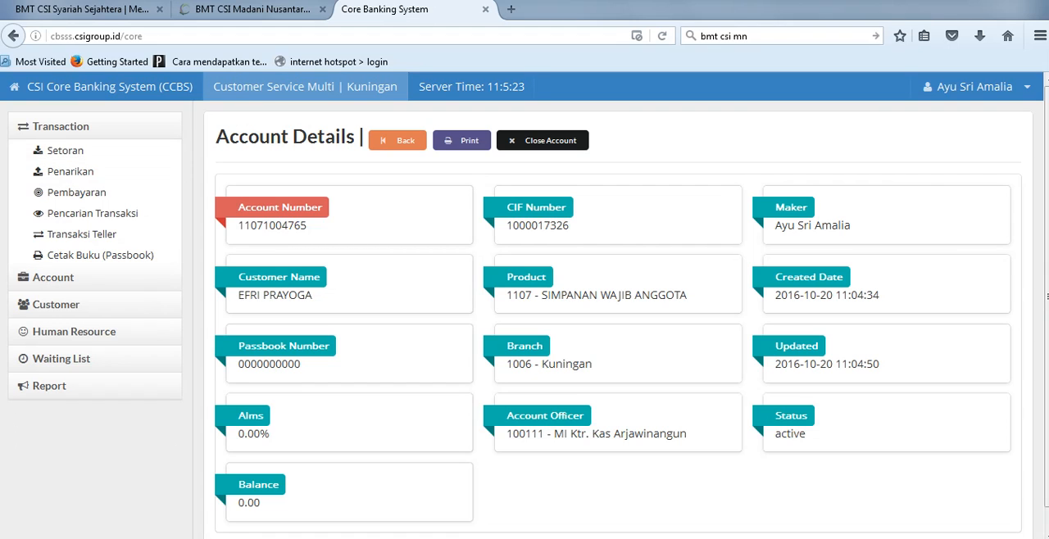
pyautogui.click(69, 150)
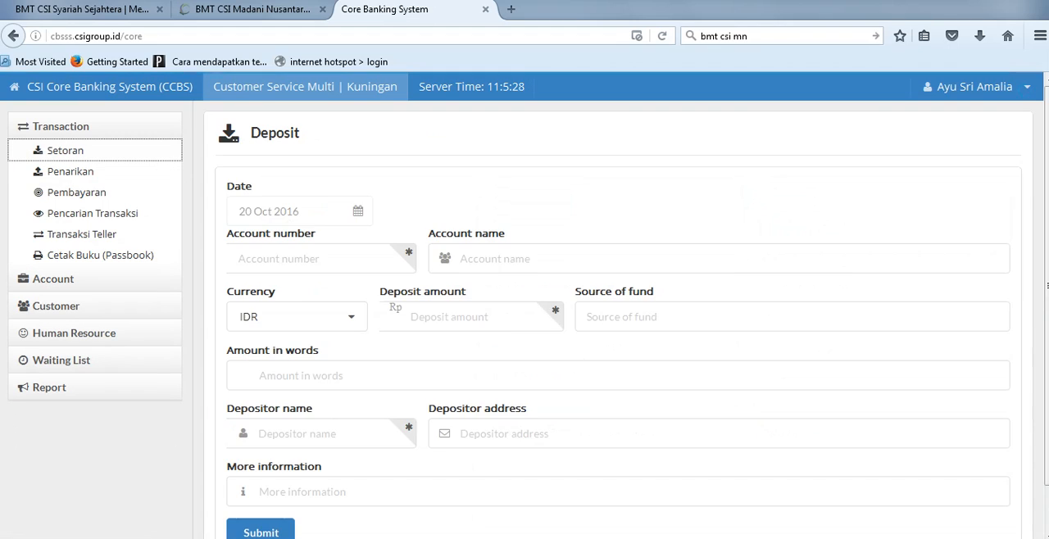
pyautogui.click(308, 259)
pyautogui.hotkey('ctrl', 'v')
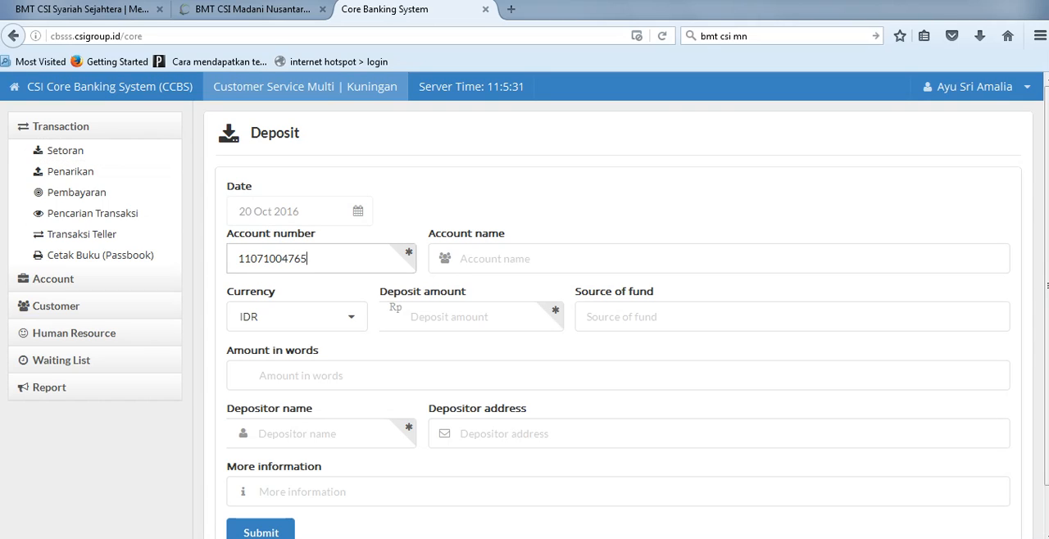
# Step: Compare the entered account number with the SIMPANAN WAJIB line in the Notepad notes and return to the deposit form
pyautogui.hotkey('ctrl', 'a')
pyautogui.hotkey('alt', 'Tab')
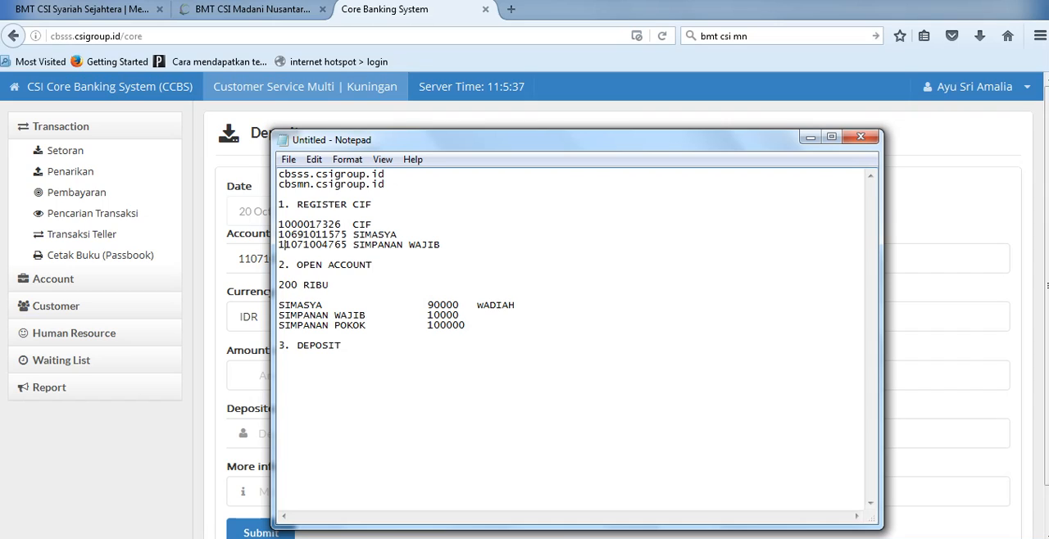
pyautogui.moveTo(348, 245); pyautogui.dragTo(279, 245)
pyautogui.hotkey('ctrl', 'c')
pyautogui.click(248, 258)
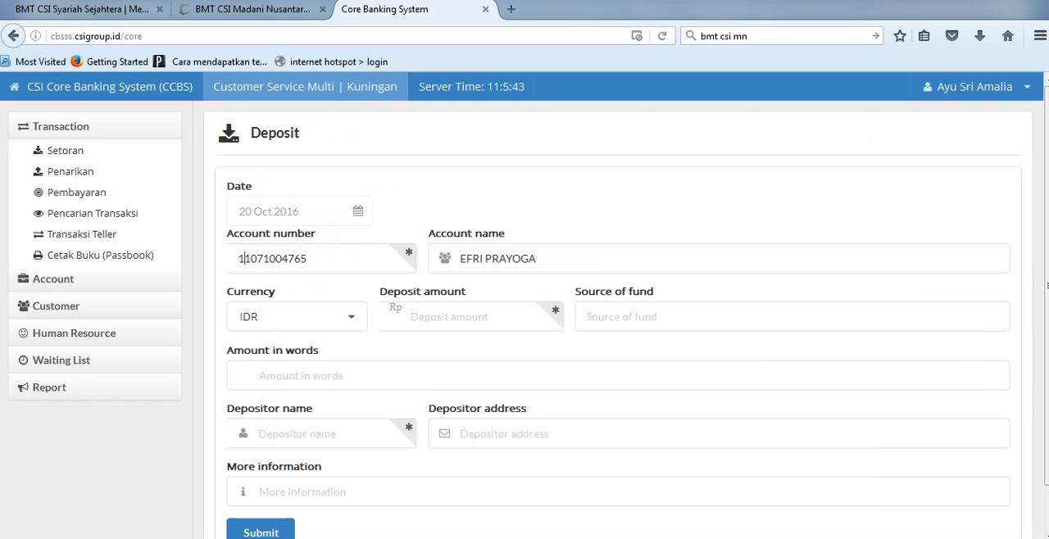
# Step: Look up the SIMPANAN WAJIB amount in the Notepad notes and enter a deposit amount of 10000
pyautogui.click(447, 318)
pyautogui.hotkey('alt', 'Tab')
pyautogui.moveTo(461, 316); pyautogui.dragTo(426, 316)
pyautogui.hotkey('alt', 'Tab')
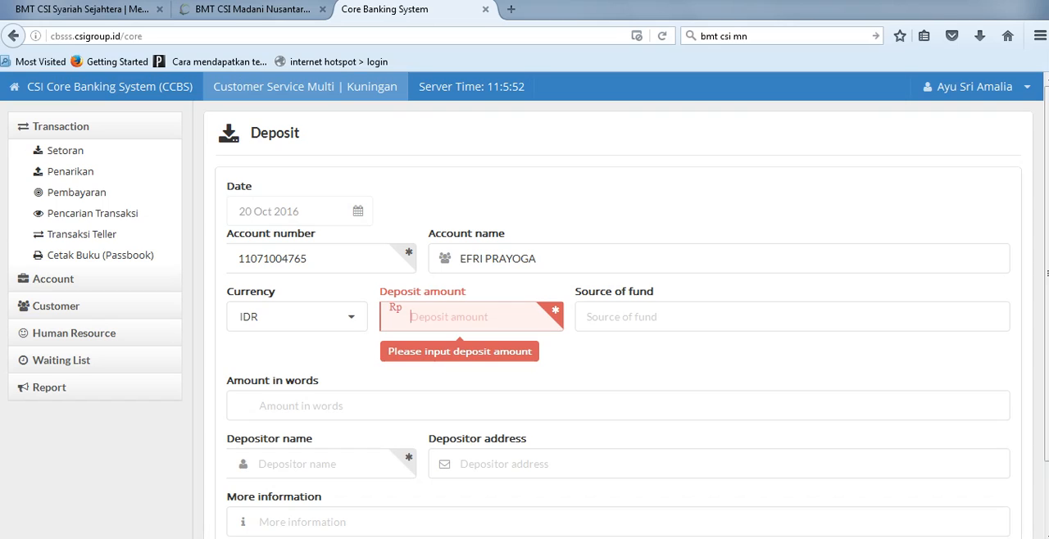
pyautogui.write('10000')
# Step: Enter the depositor's name, describe the deposit as SIMPANAN WAJIB followed by that name, and submit the transaction
pyautogui.click(312, 434)
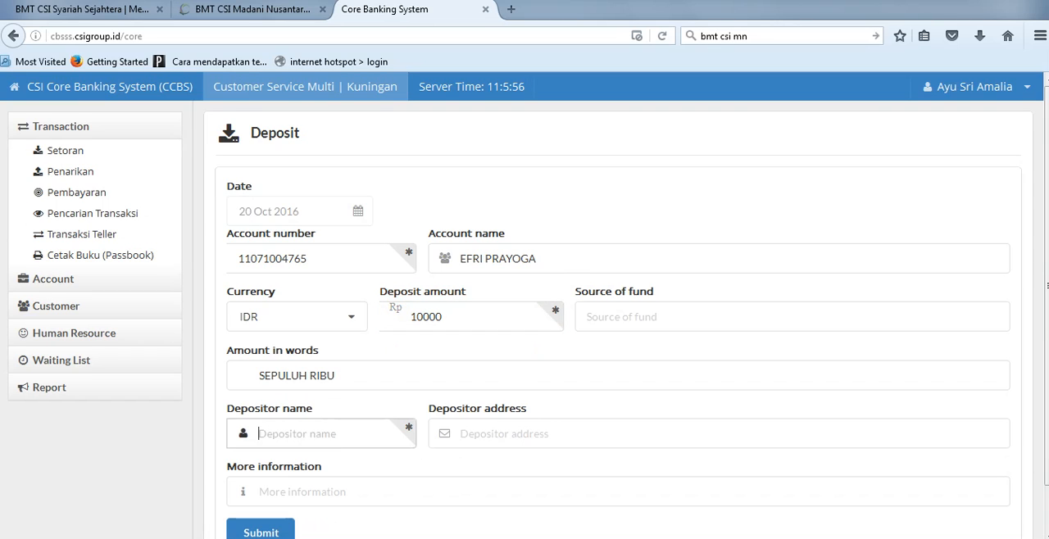
pyautogui.scroll(-1, 311, 434)
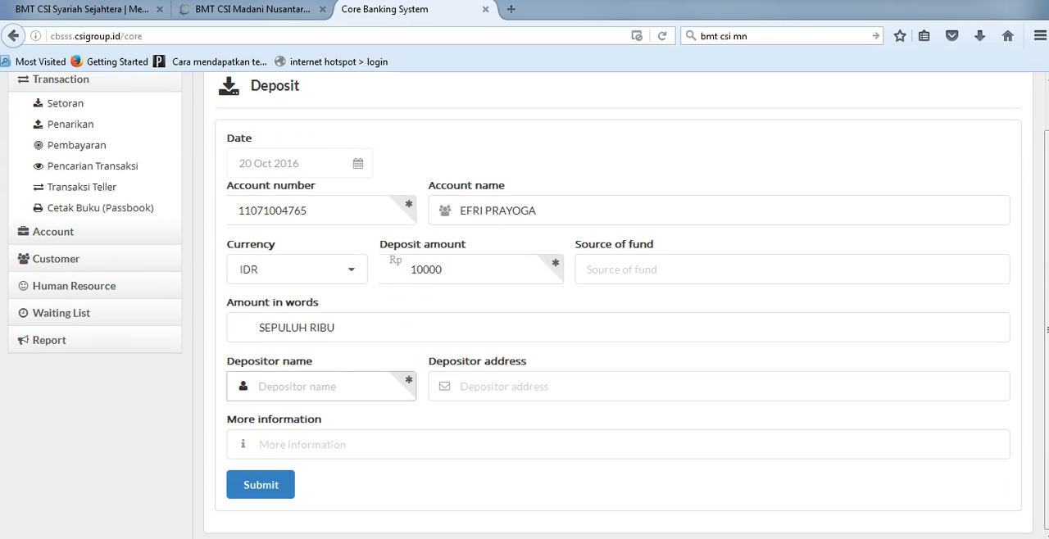
pyautogui.write('DASUKI')
pyautogui.click(311, 444)
pyautogui.write('SIMP')
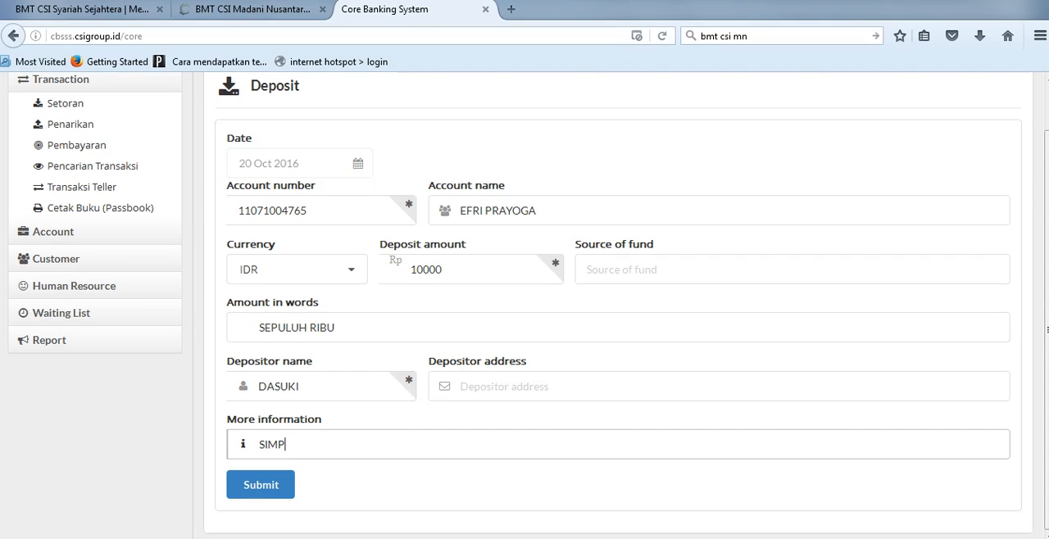
pyautogui.write('ANAN WAJIB _DASUKI')
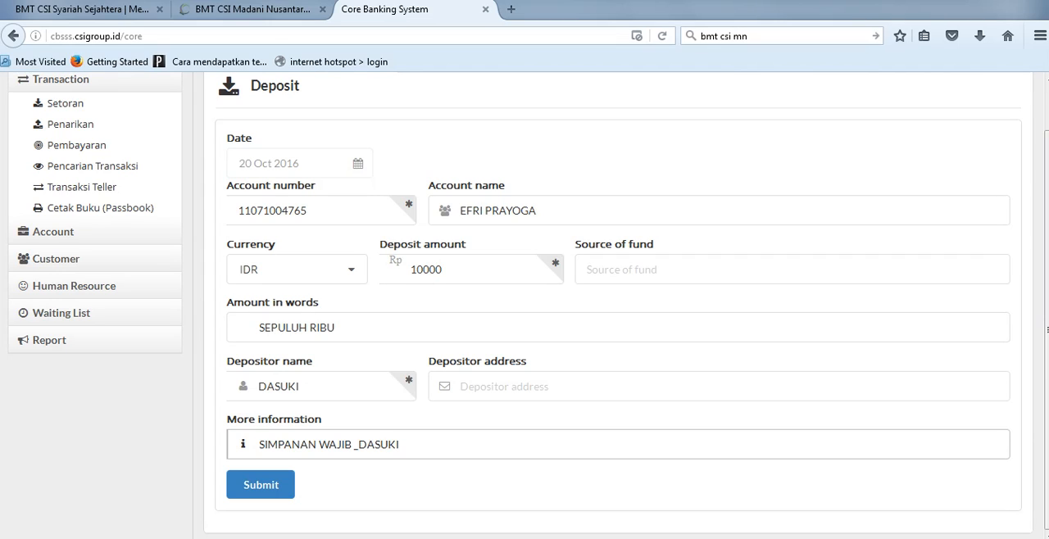
pyautogui.press('Return')
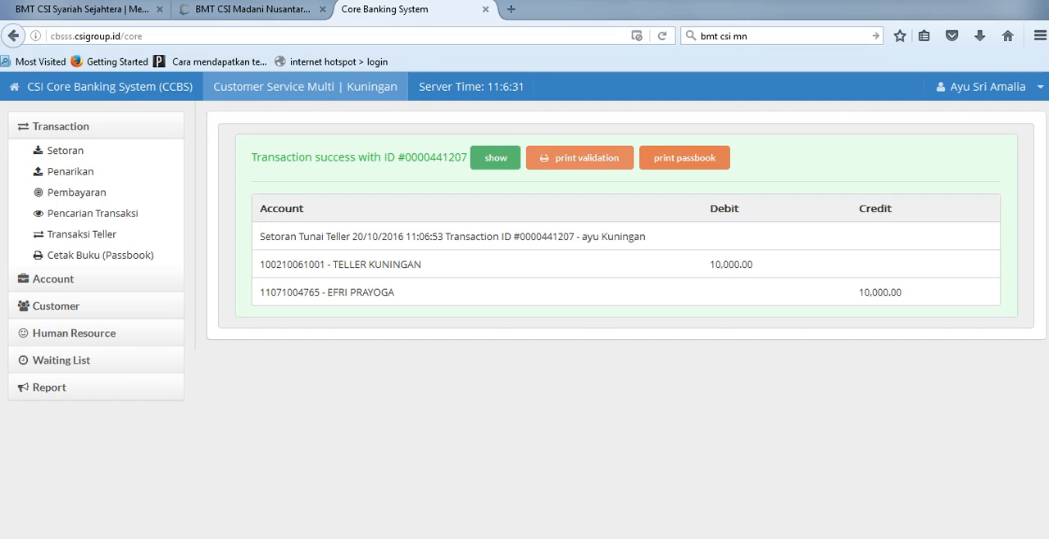
# Step: View the print preview of the deposit's validation slip and cancel the print dialog
pyautogui.click(580, 159)
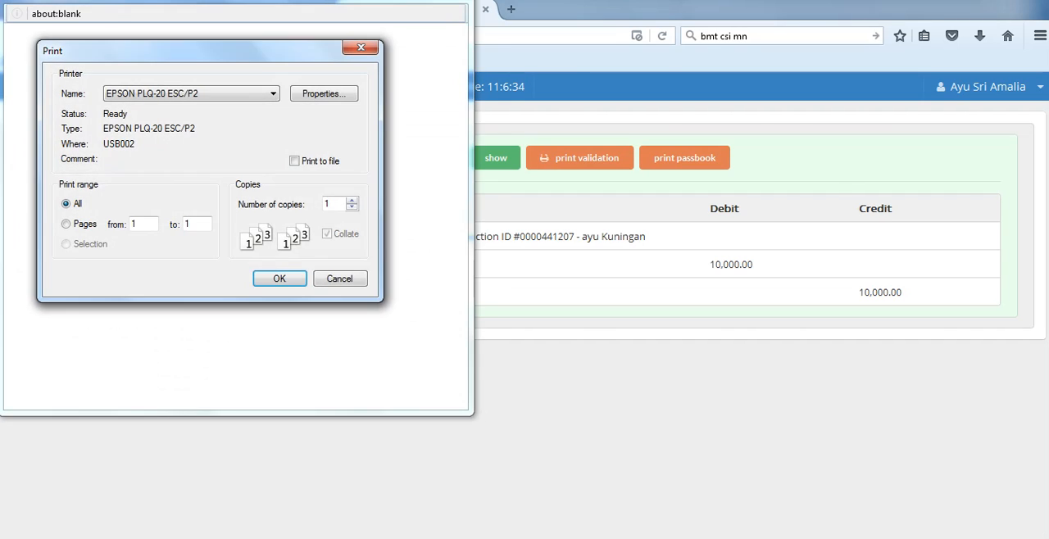
pyautogui.moveTo(213, 49); pyautogui.dragTo(651, 18)
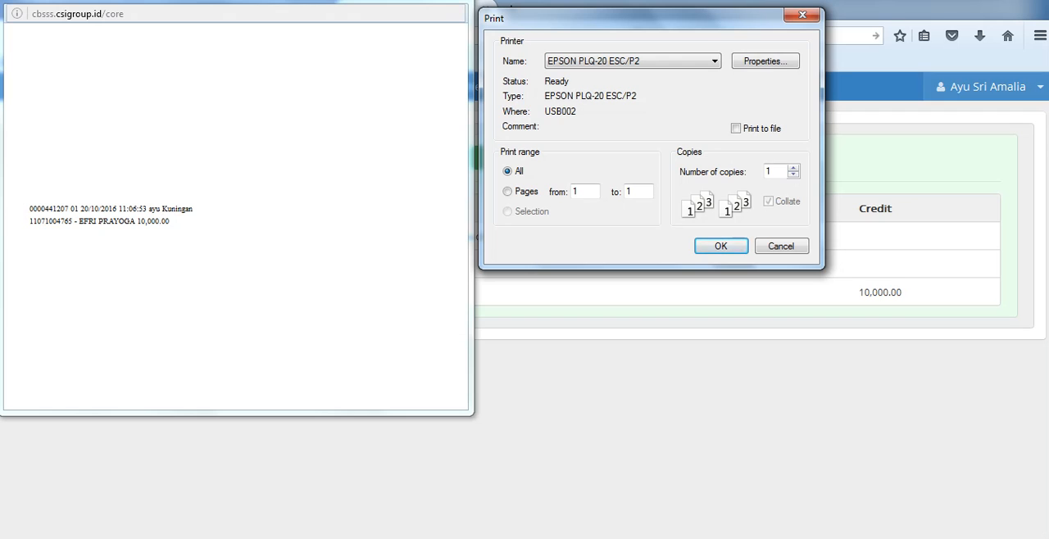
pyautogui.click(802, 15)
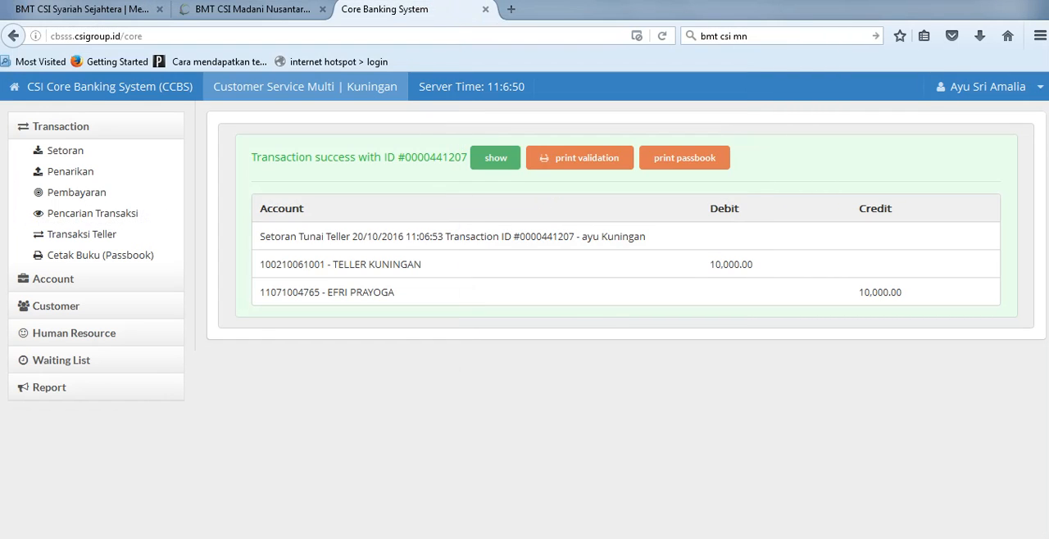
# Step: Open passbook printing for the deposit and look up the SIMPANAN WAJIB account by its pasted number
pyautogui.click(684, 157)
pyautogui.hotkey('ctrl', 'v')
pyautogui.press('Return')
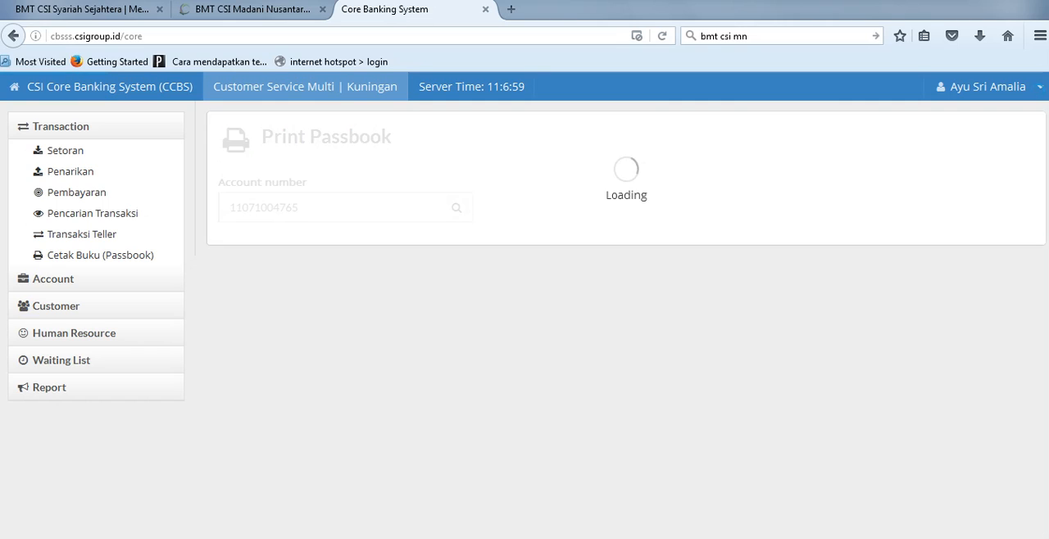
pyautogui.click(261, 265)
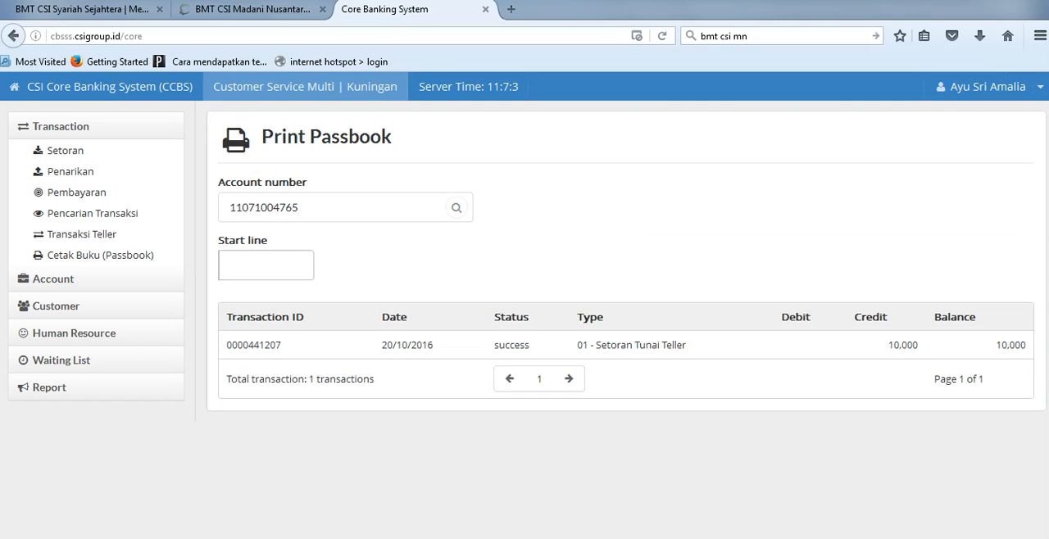
# Step: Set the passbook start line to 1, review the listed transaction and run the passbook print
pyautogui.write('1')
pyautogui.moveTo(232, 345); pyautogui.dragTo(1026, 349)
pyautogui.click(1026, 348)
pyautogui.click(261, 266)
pyautogui.press('Return')
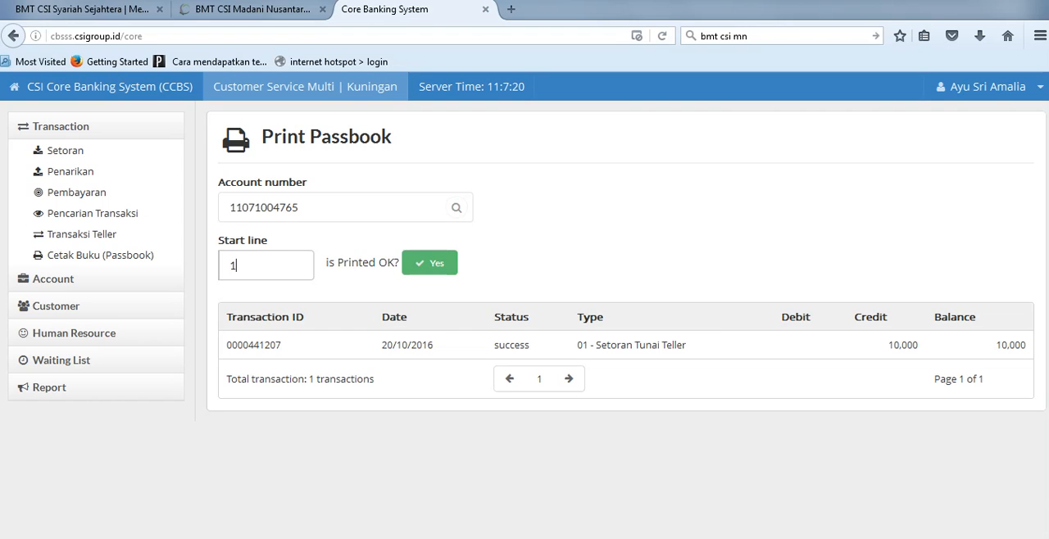
pyautogui.press('Return')
pyautogui.moveTo(208, 49); pyautogui.dragTo(662, 83)
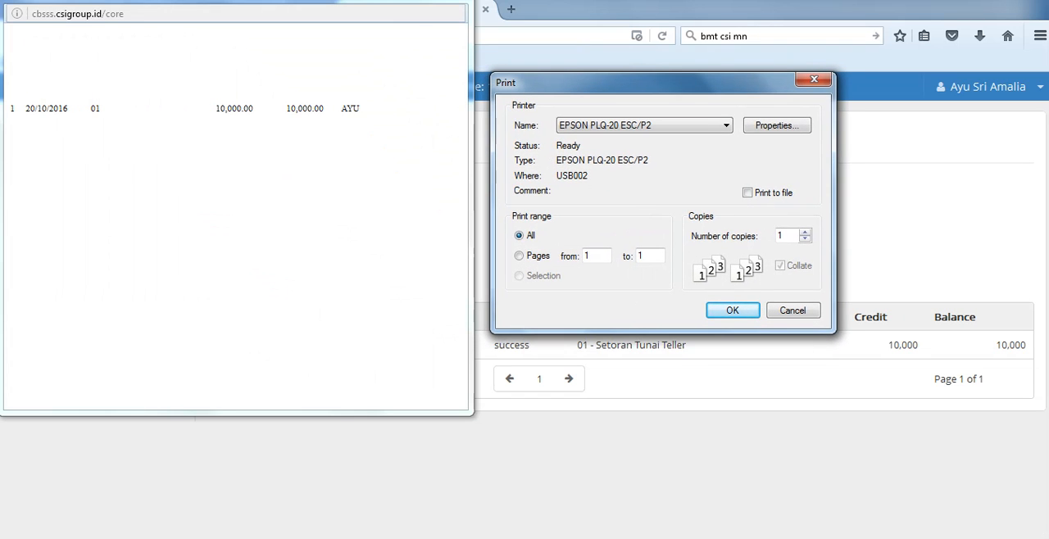
pyautogui.press('Return')
# Step: Change the passbook start line to 10 and run the passbook print from that line
pyautogui.write('0')
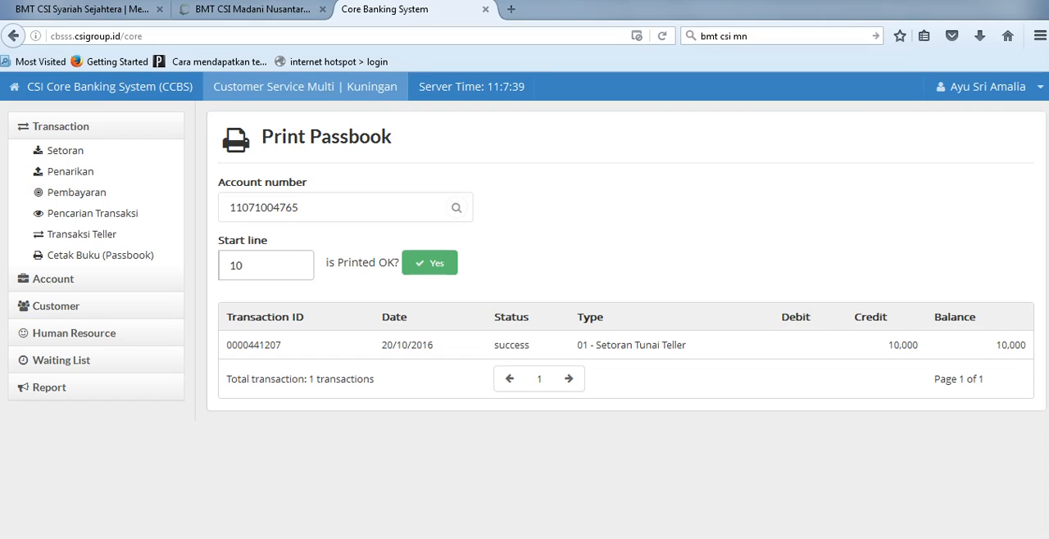
pyautogui.press('Return')
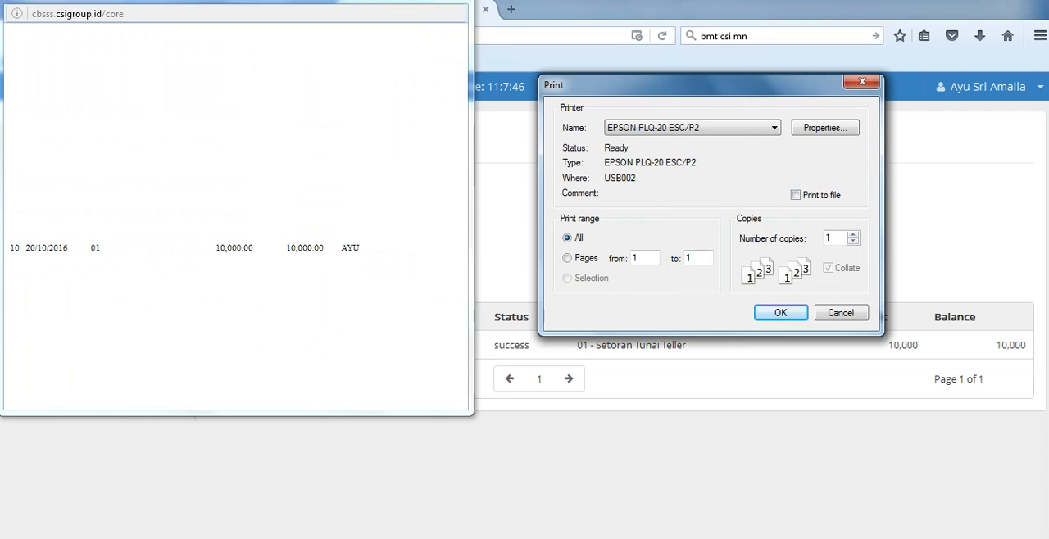
pyautogui.click(775, 312)
# Step: Set the start line back to 1, view the passbook print preview, cancel the print dialog and confirm the passbook as printed
pyautogui.press('BackSpace')
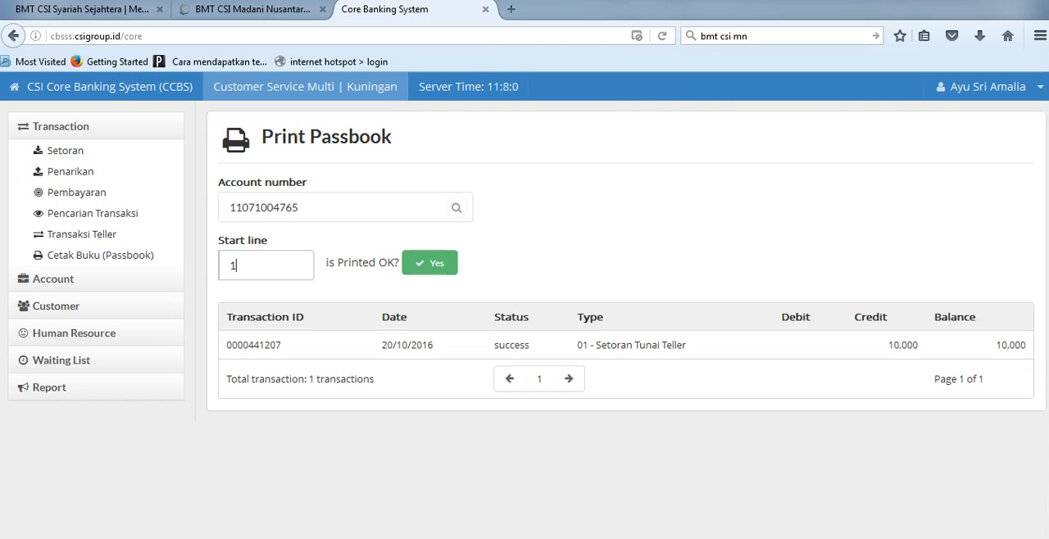
pyautogui.press('Return')
pyautogui.moveTo(205, 49); pyautogui.dragTo(580, 52)
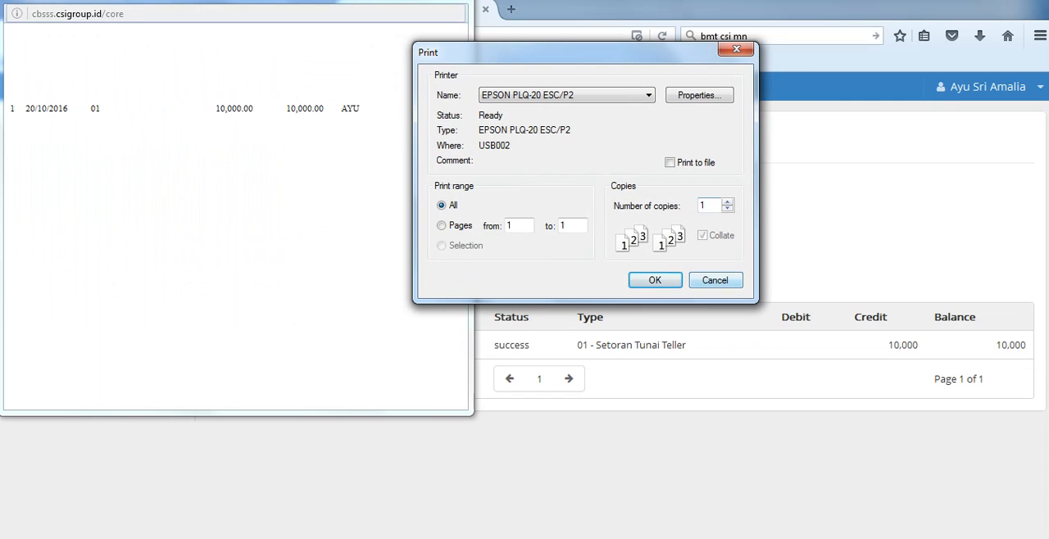
pyautogui.click(736, 49)
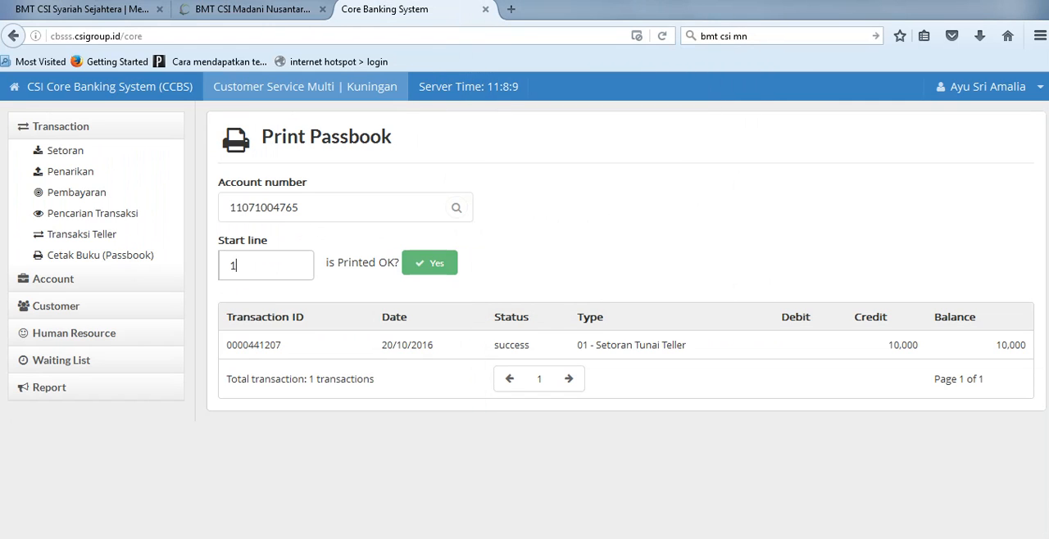
pyautogui.click(429, 263)
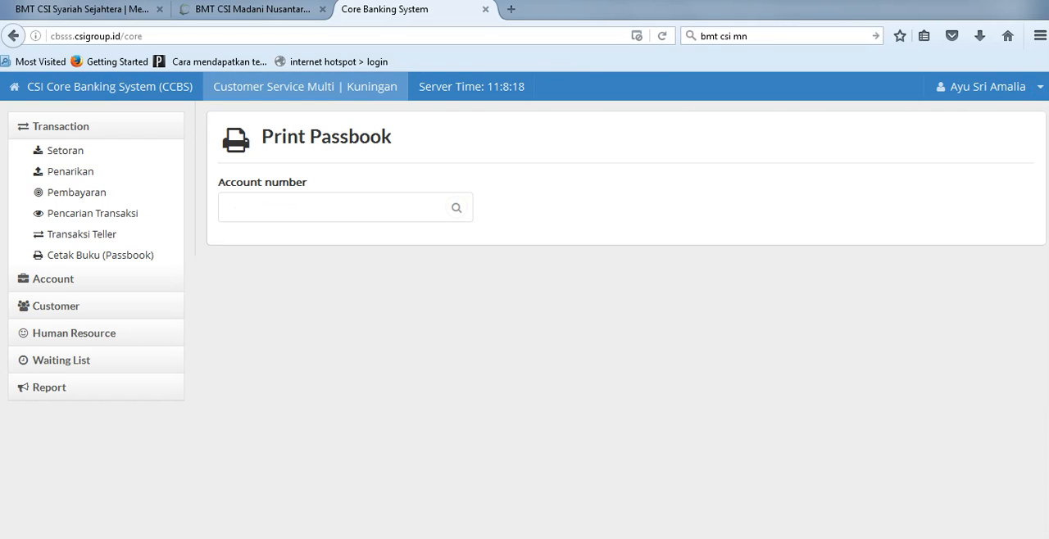
# Step: Switch to the Notepad notes and add a SIMPANAN POKOK line below the SIMPANAN WAJIB account
pyautogui.click(60, 126)
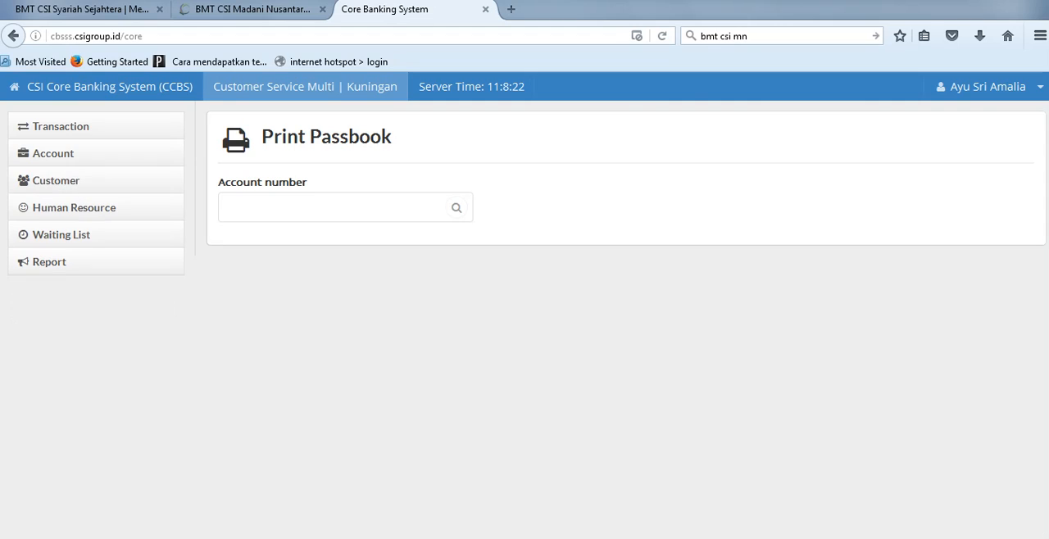
pyautogui.hotkey('alt', 'Tab')
pyautogui.moveTo(401, 236); pyautogui.dragTo(279, 244)
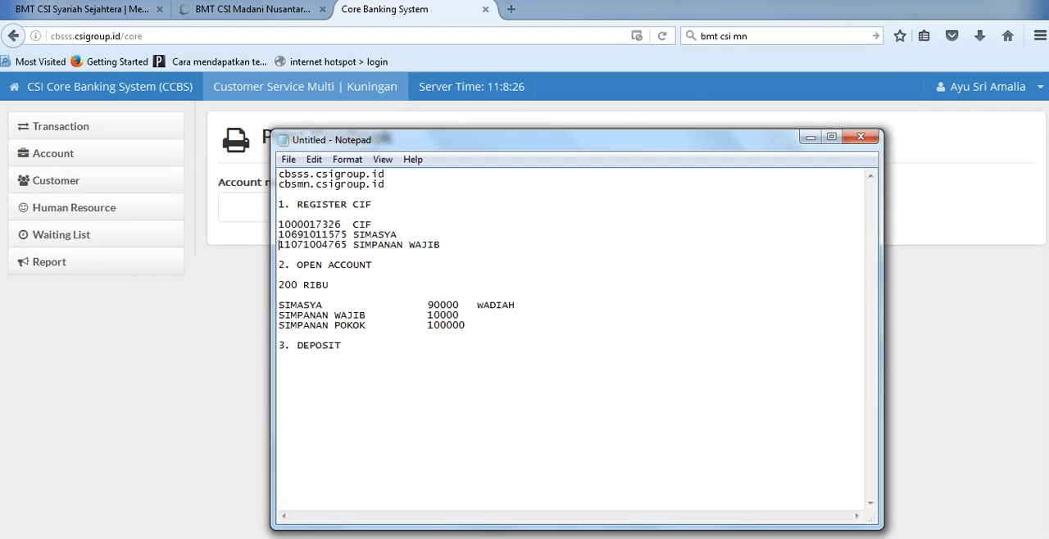
pyautogui.moveTo(442, 245); pyautogui.dragTo(281, 254)
pyautogui.press('BackSpace')
pyautogui.write('SIMPANAN')
pyautogui.press('BackSpace')
pyautogui.press('BackSpace')
pyautogui.press('BackSpace')
pyautogui.press('BackSpace')
pyautogui.press('BackSpace')
pyautogui.press('BackSpace')
pyautogui.press('BackSpace')
pyautogui.press('BackSpace')
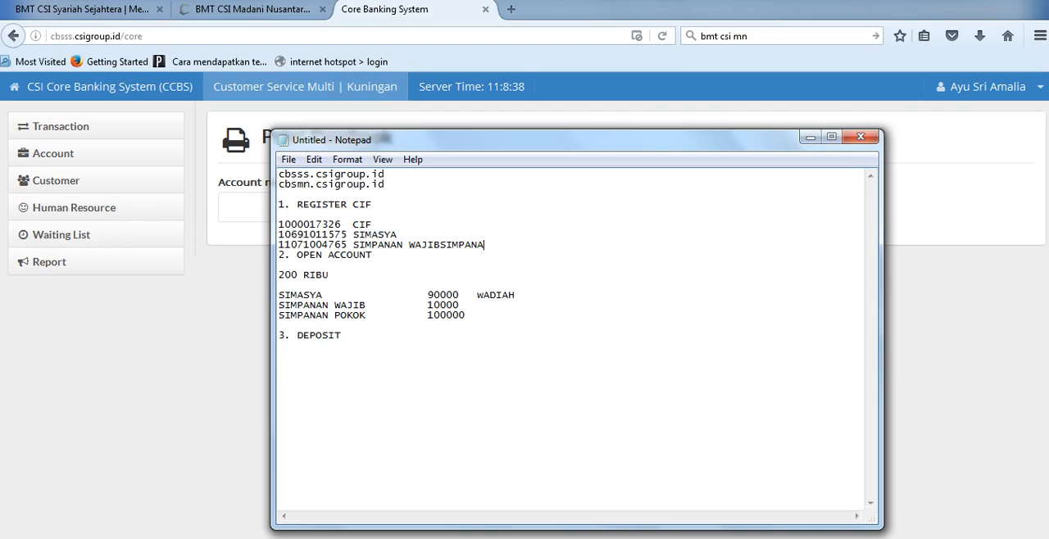
pyautogui.press('Return')
pyautogui.write('SIMPANAN POKOK')
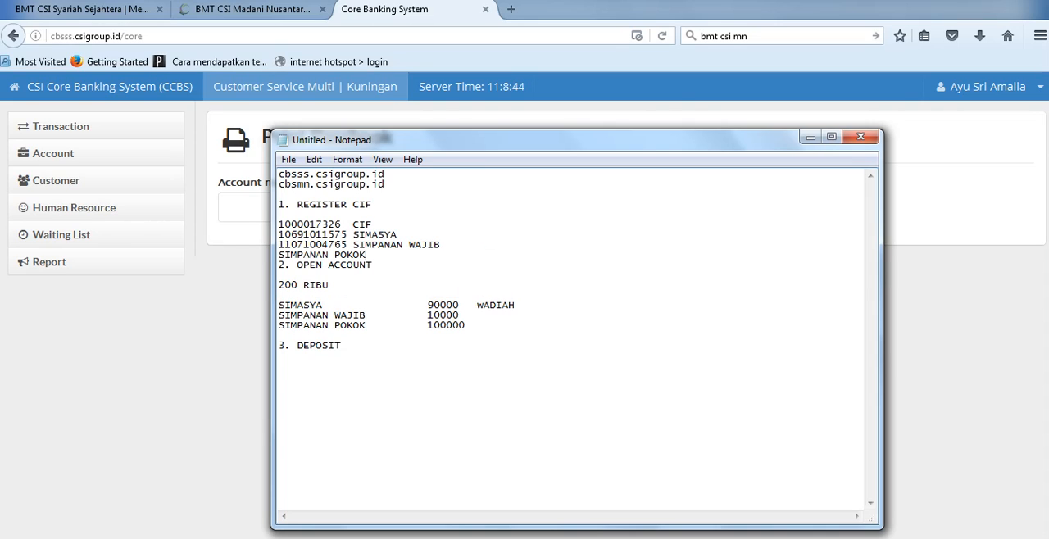
# Step: Copy the CIF number from the notes, switch to the Core Banking System and open the Pembayaran payment page
pyautogui.doubleClick(311, 224)
pyautogui.hotkey('ctrl', 'c')
pyautogui.hotkey('alt', 'Tab')
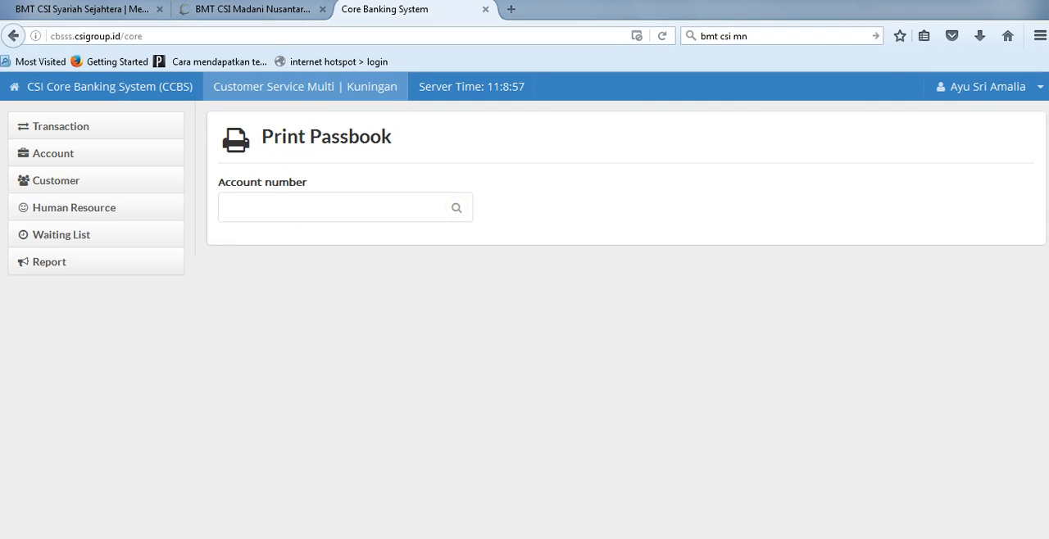
pyautogui.click(61, 126)
pyautogui.click(9, 192)
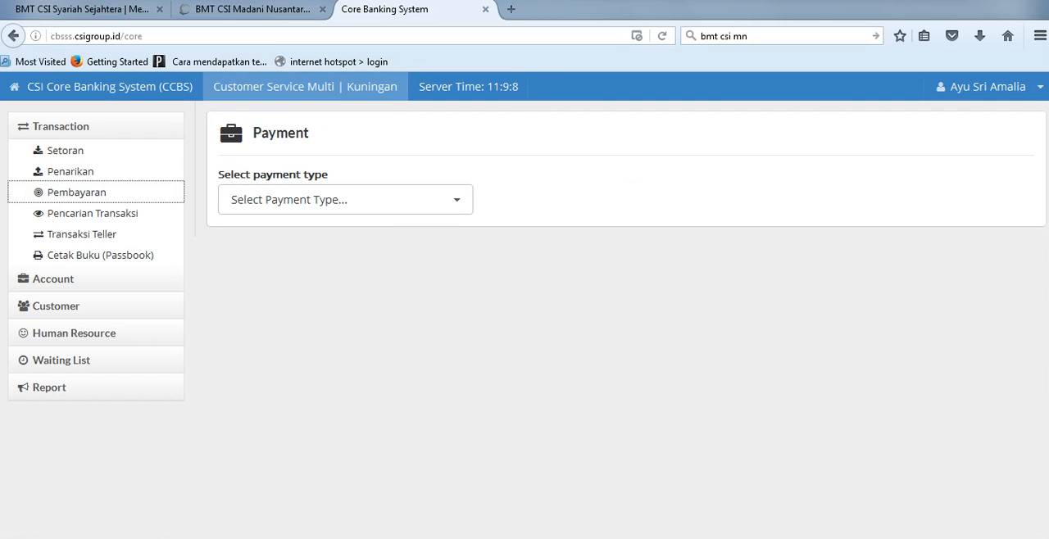
# Step: Choose the Primary Deposit payment type and paste the customer's CIF number into the payment form
pyautogui.click(345, 200)
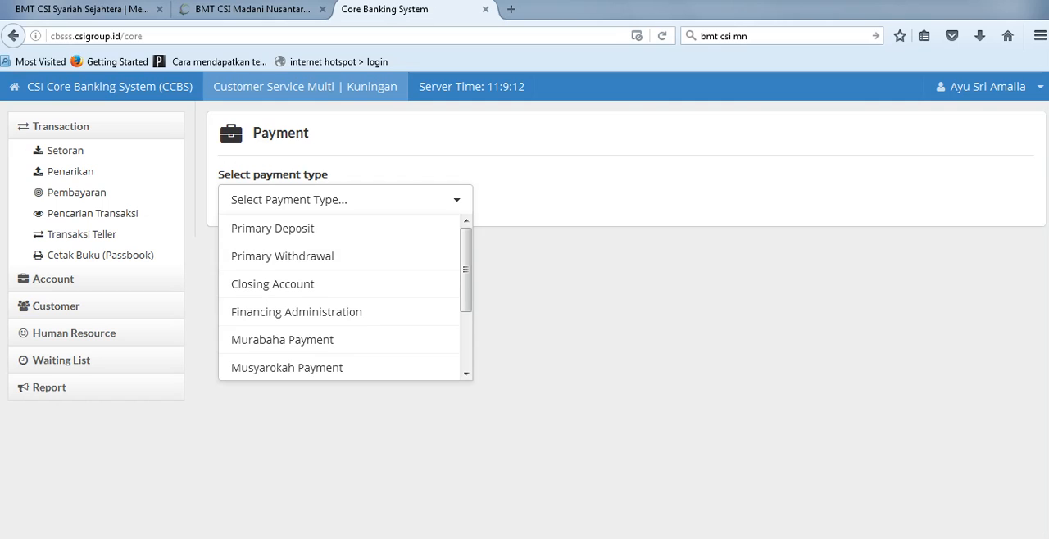
pyautogui.click(344, 199)
pyautogui.click(344, 199)
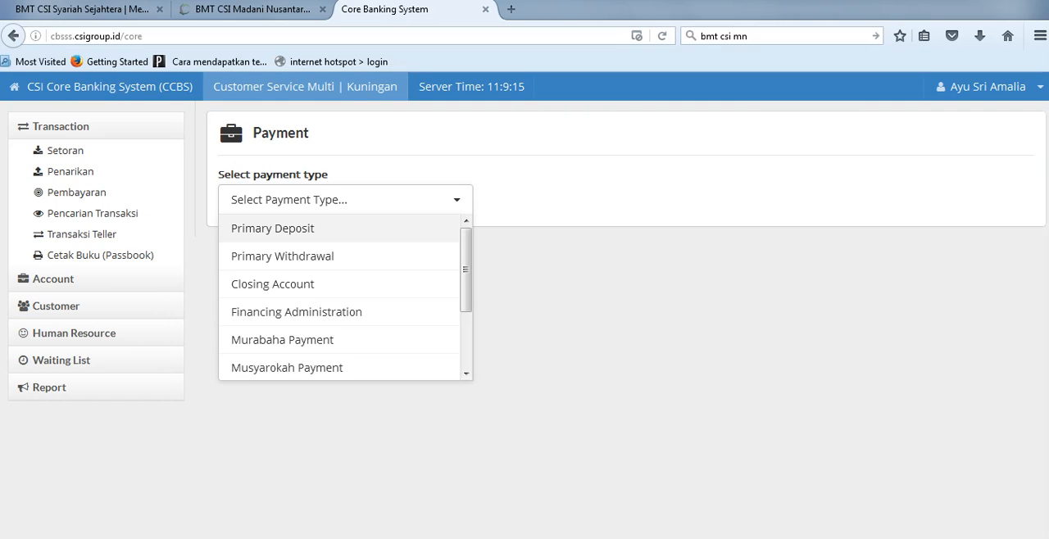
pyautogui.click(273, 229)
pyautogui.click(311, 259)
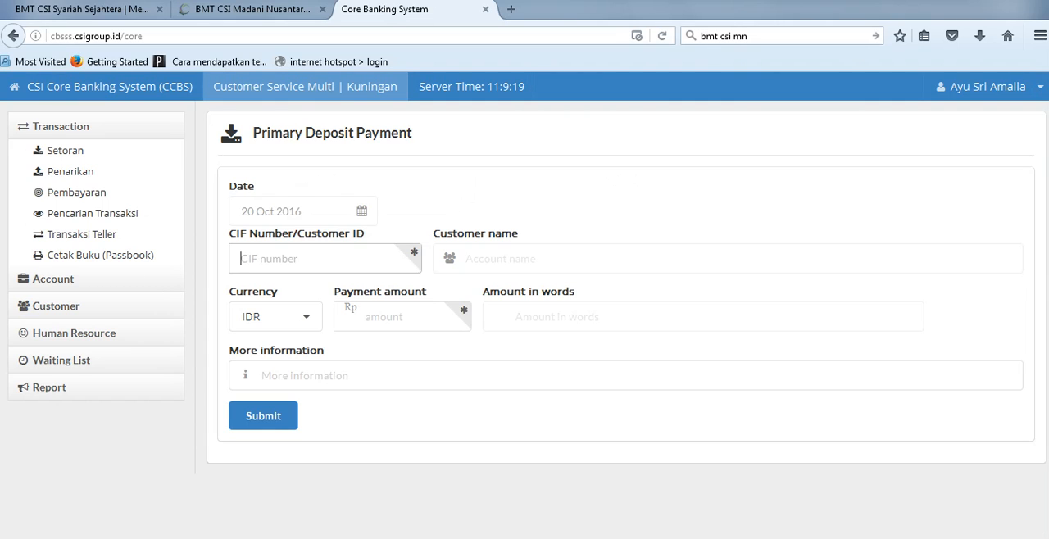
pyautogui.hotkey('ctrl', 'v')
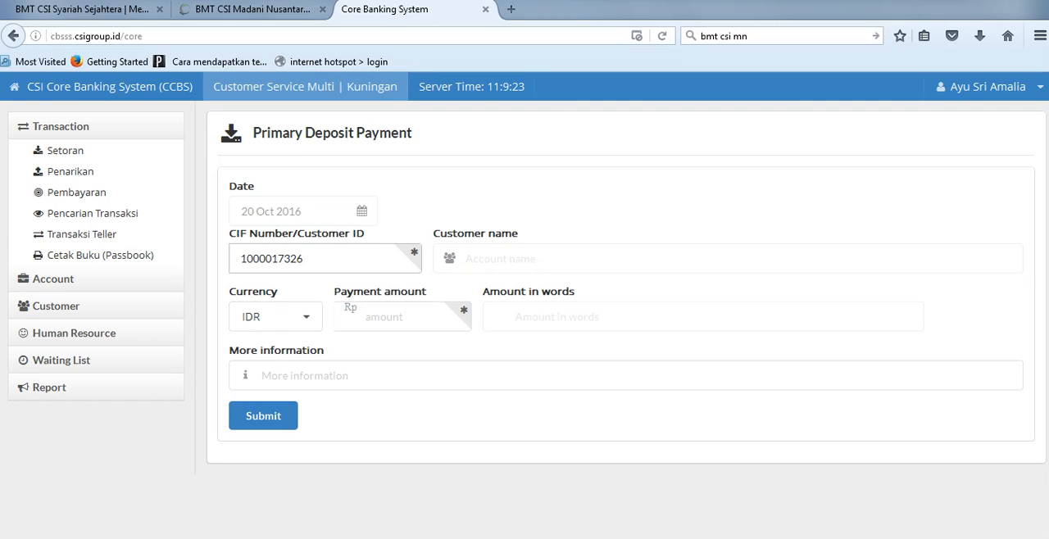
# Step: Load the customer for the entered CIF number, check the SIMPANAN POKOK amount in the notes and set the payment amount to 100000
pyautogui.press('Return')
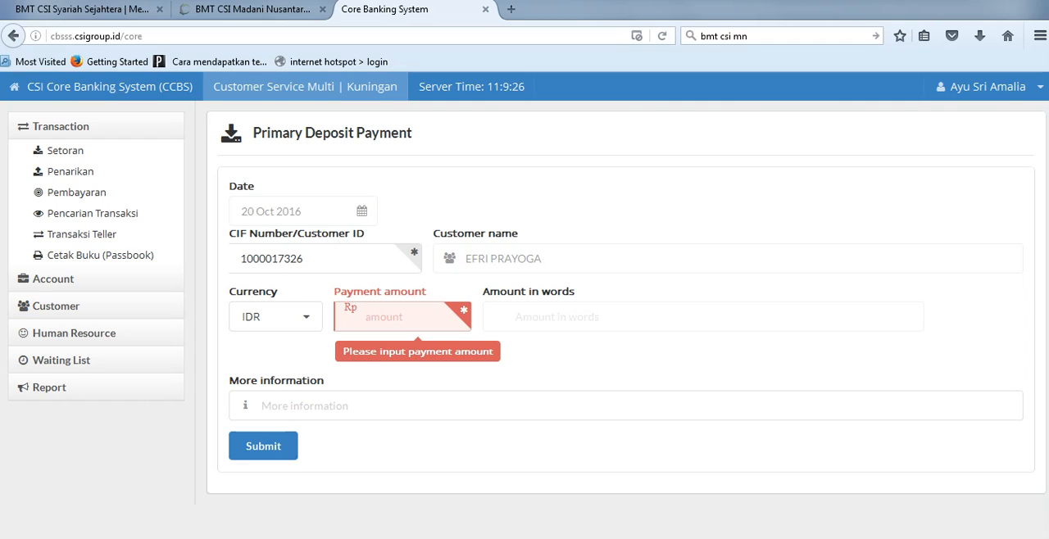
pyautogui.hotkey('alt', 'Tab')
pyautogui.moveTo(465, 326); pyautogui.dragTo(279, 326)
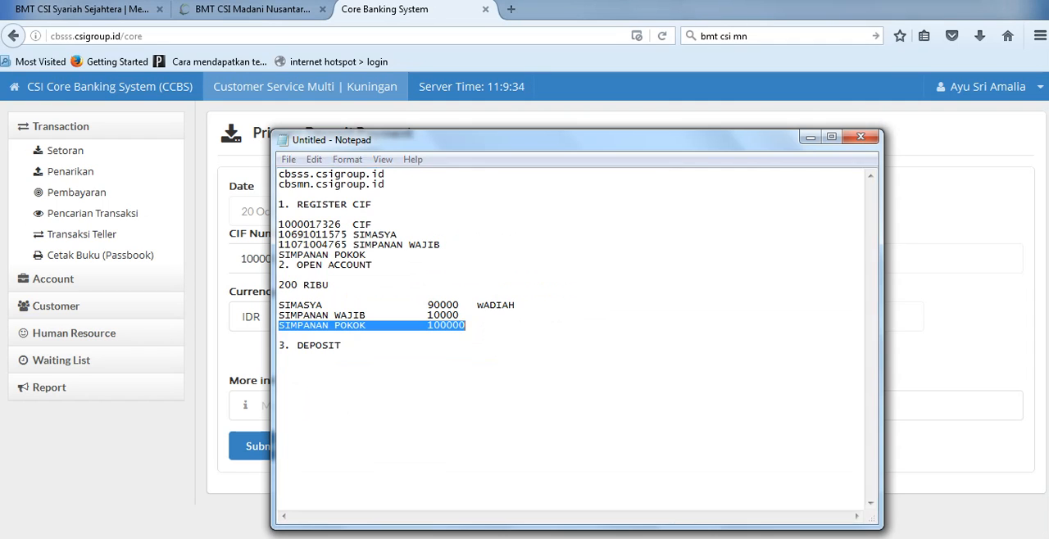
pyautogui.hotkey('alt', 'Tab')
pyautogui.write('100')
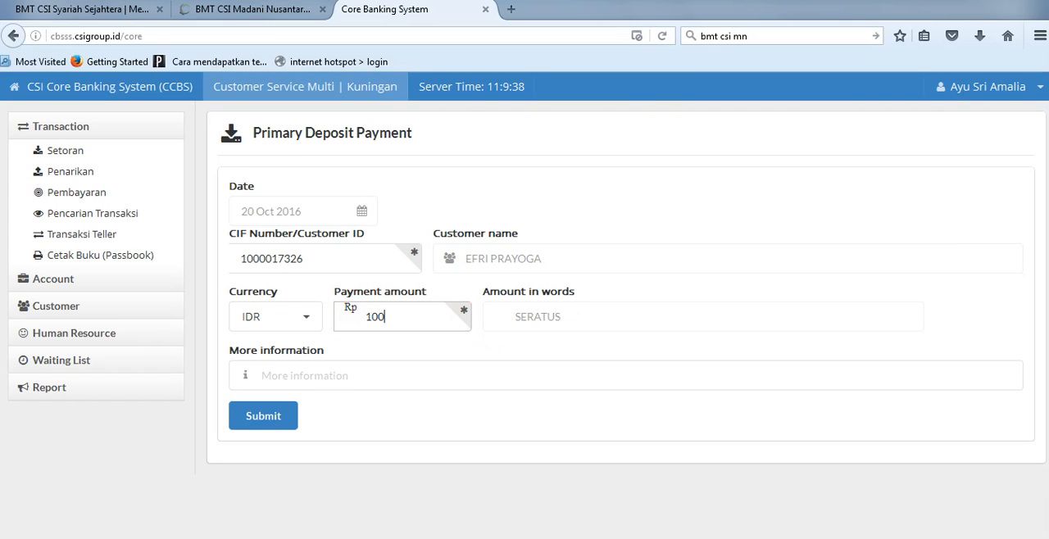
pyautogui.write('000')
pyautogui.press('Tab')
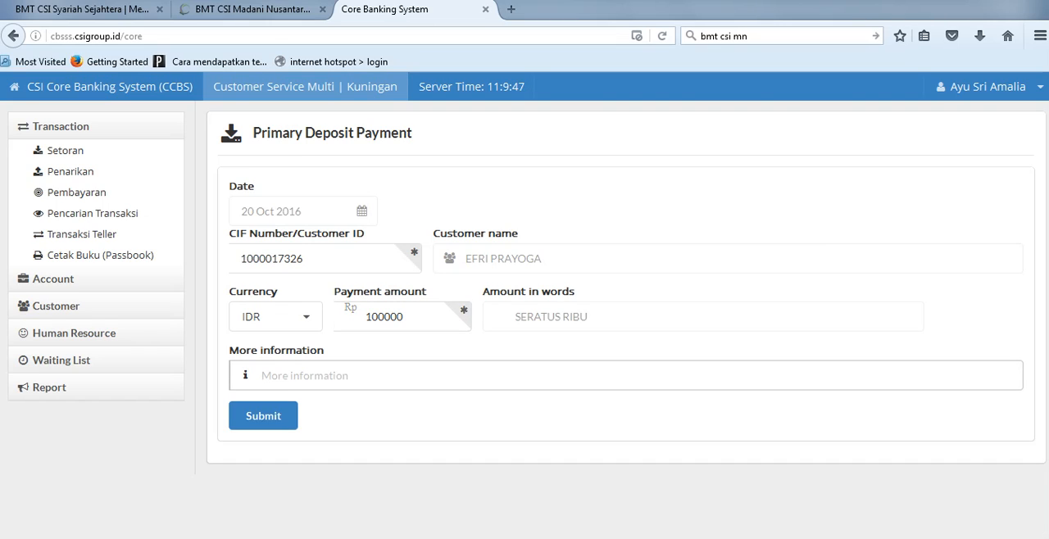
# Step: Enter SIMPANAN POKOK_ followed by the customer's name as the additional information and submit the primary deposit payment
pyautogui.write('SIMPANAN')
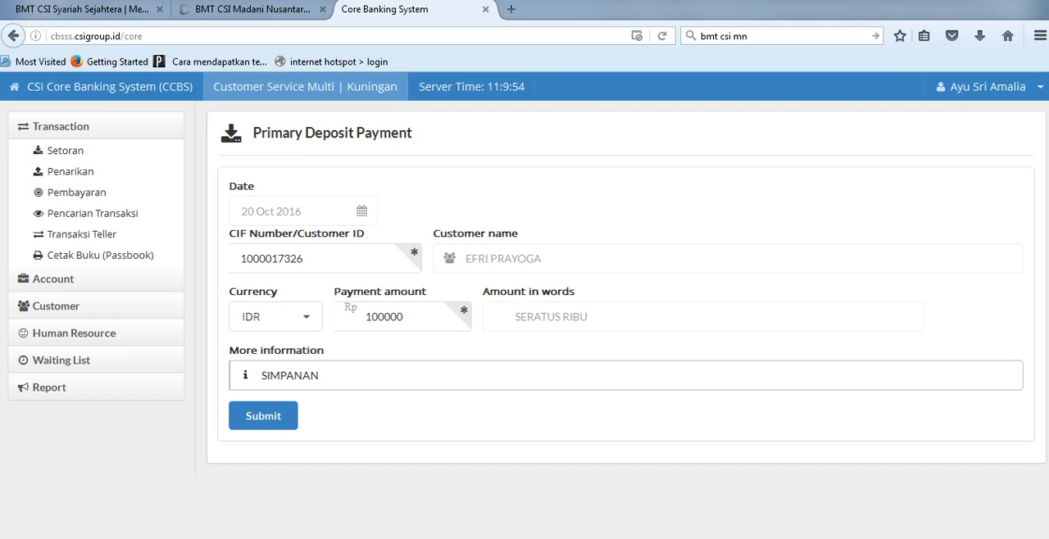
pyautogui.write(' POKOK_DASUKI')
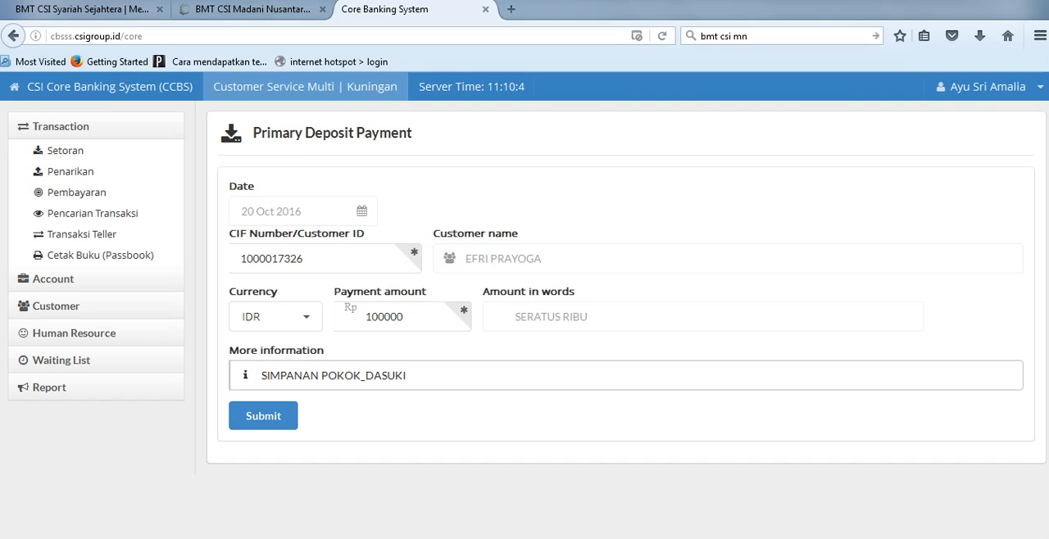
pyautogui.press('Tab')
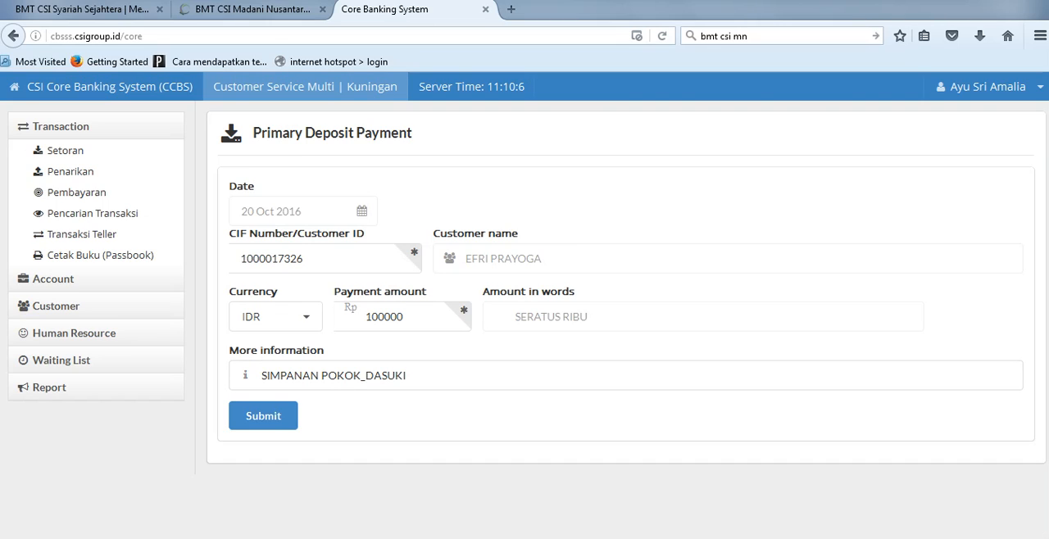
pyautogui.press('Return')
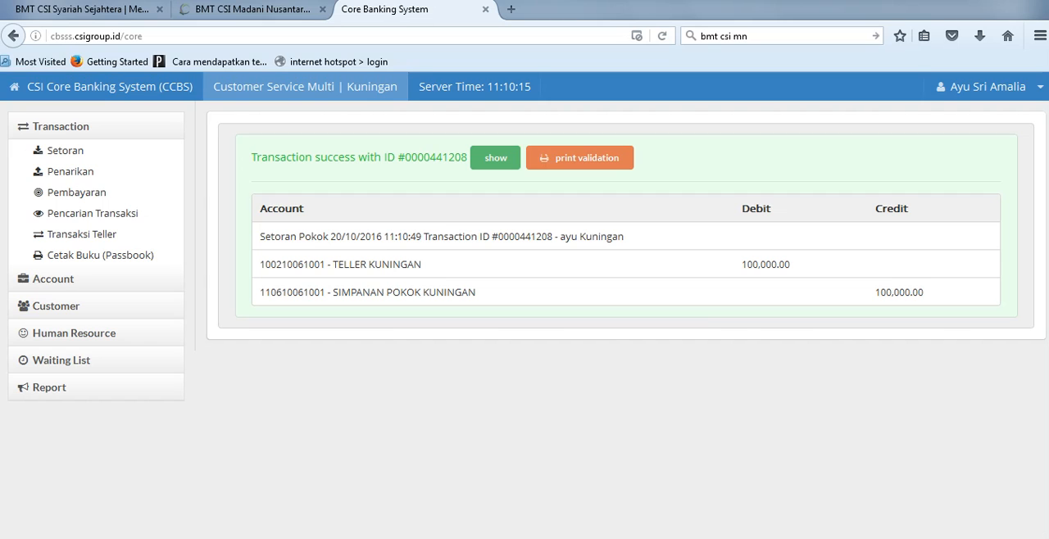
# Step: View the validation print preview of the primary deposit transaction twice, cancelling the print dialog each time
pyautogui.click(579, 158)
pyautogui.moveTo(197, 51); pyautogui.dragTo(678, 49)
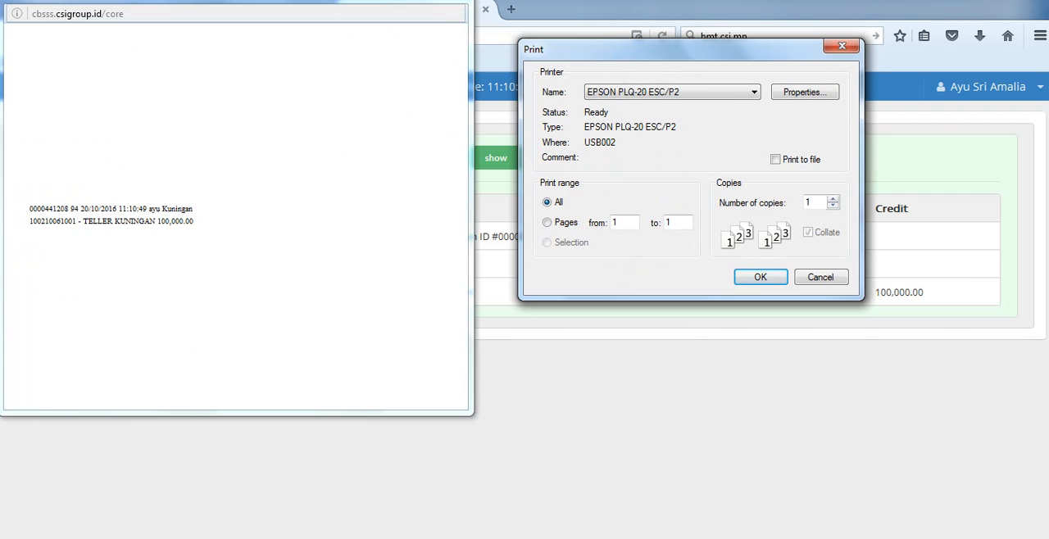
pyautogui.click(842, 46)
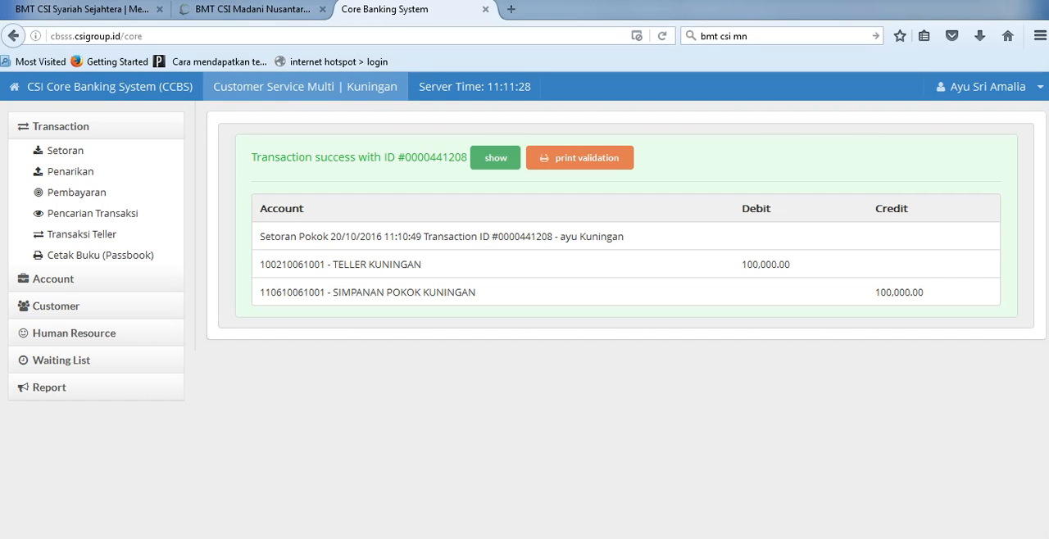
pyautogui.click(580, 159)
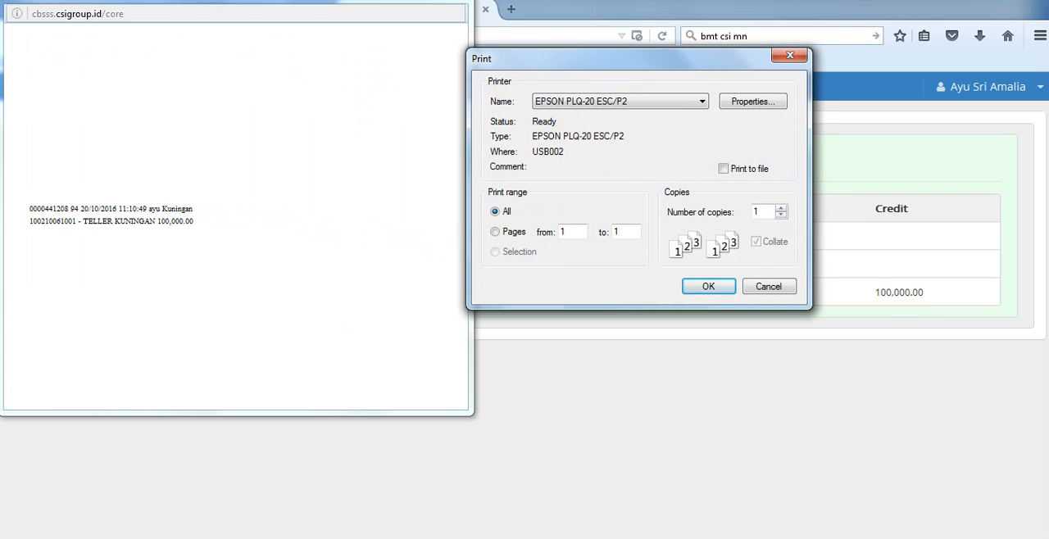
pyautogui.click(790, 55)
# Step: Switch to the Notepad notes, review the SIMASYA, SIMPANAN WAJIB and CIF lines, and minimize the notes
pyautogui.hotkey('alt', 'Tab')
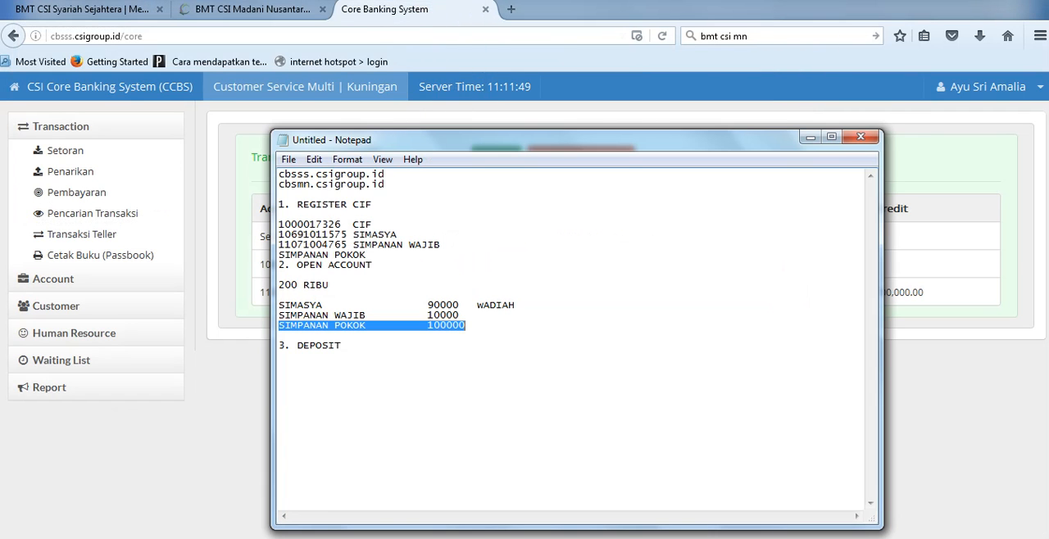
pyautogui.moveTo(391, 236); pyautogui.dragTo(279, 235)
pyautogui.moveTo(441, 245); pyautogui.dragTo(291, 245)
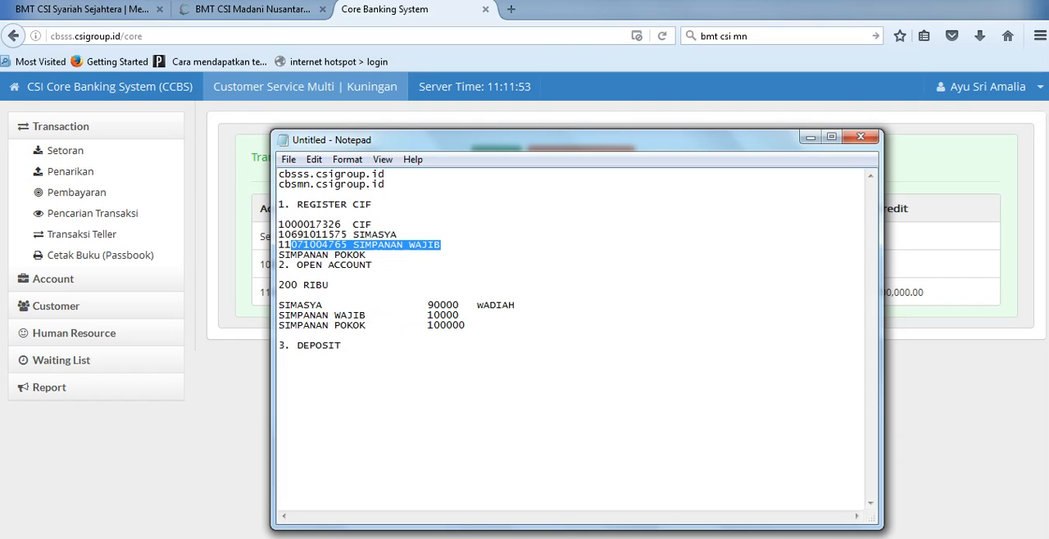
pyautogui.moveTo(372, 225); pyautogui.dragTo(279, 224)
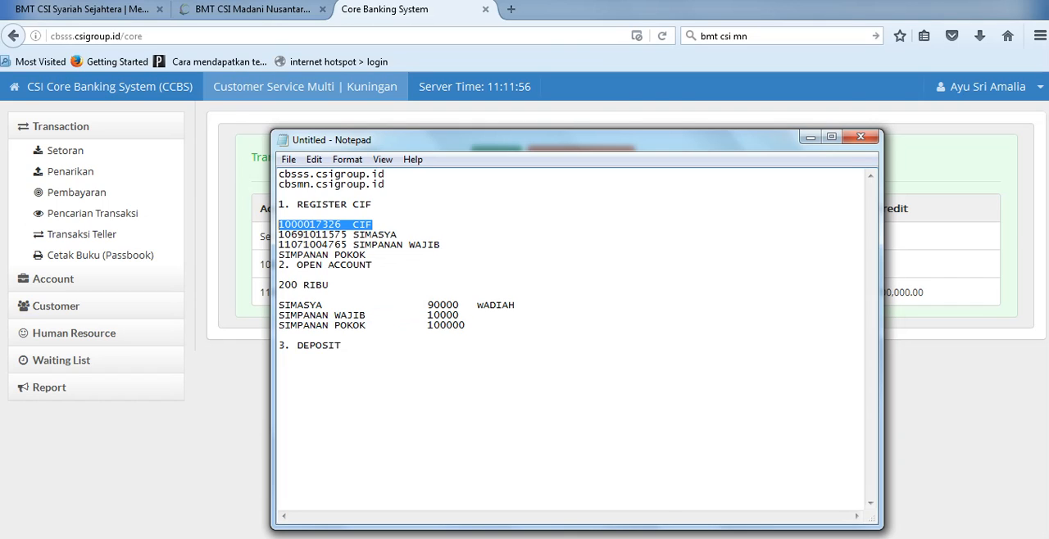
pyautogui.click(809, 136)
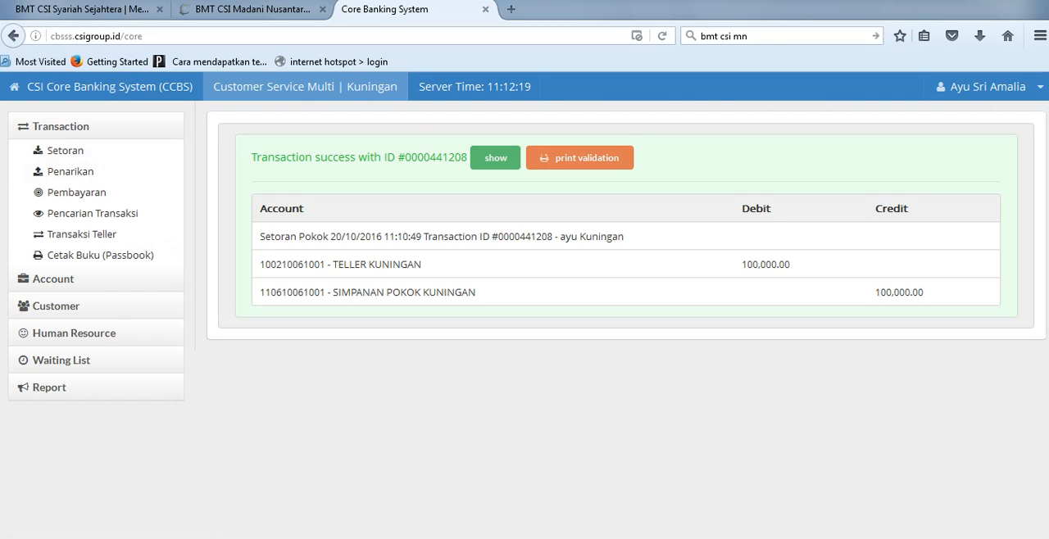
pyautogui.click(60, 126)
pyautogui.click(53, 154)
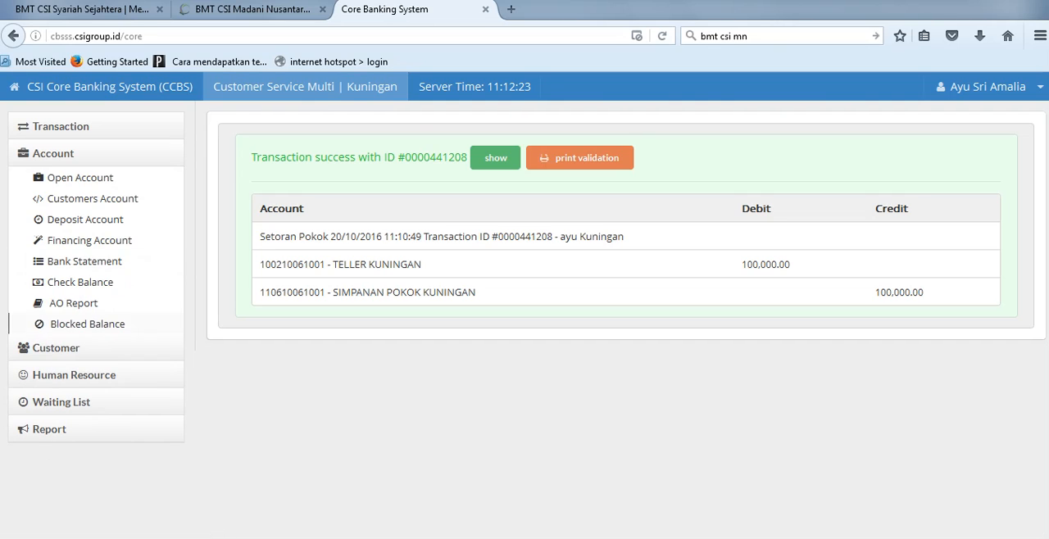
pyautogui.click(56, 347)
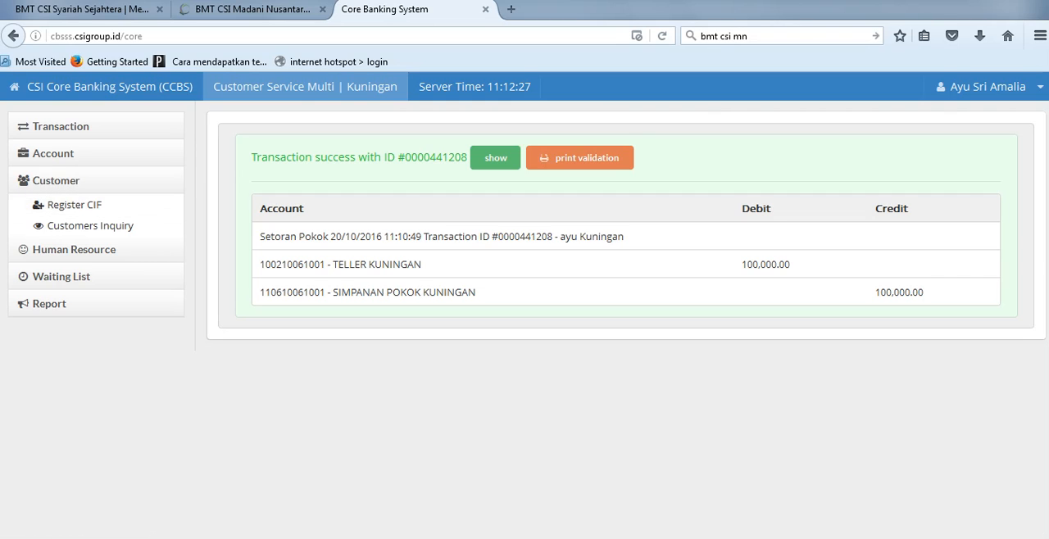
pyautogui.click(53, 154)
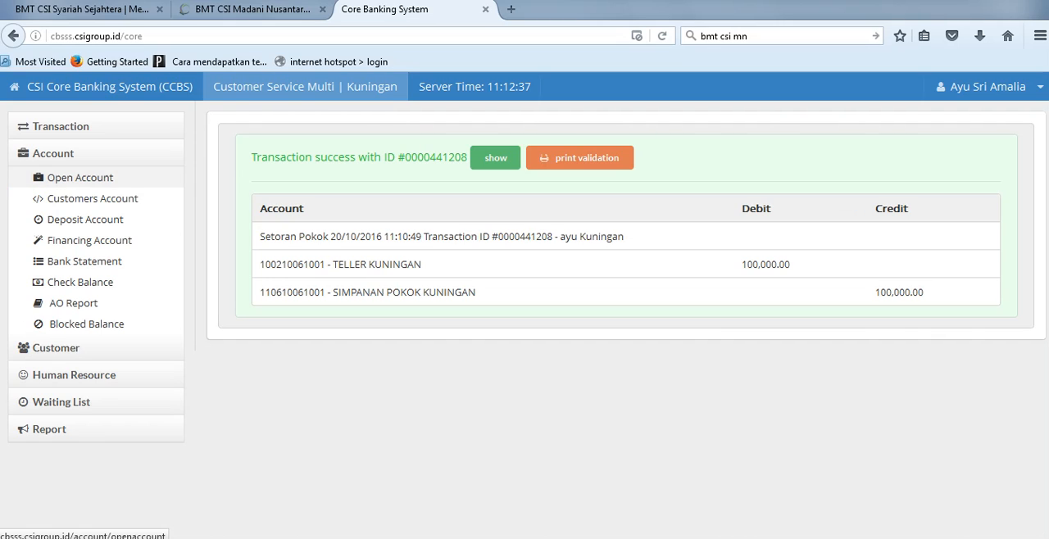
pyautogui.click(60, 127)
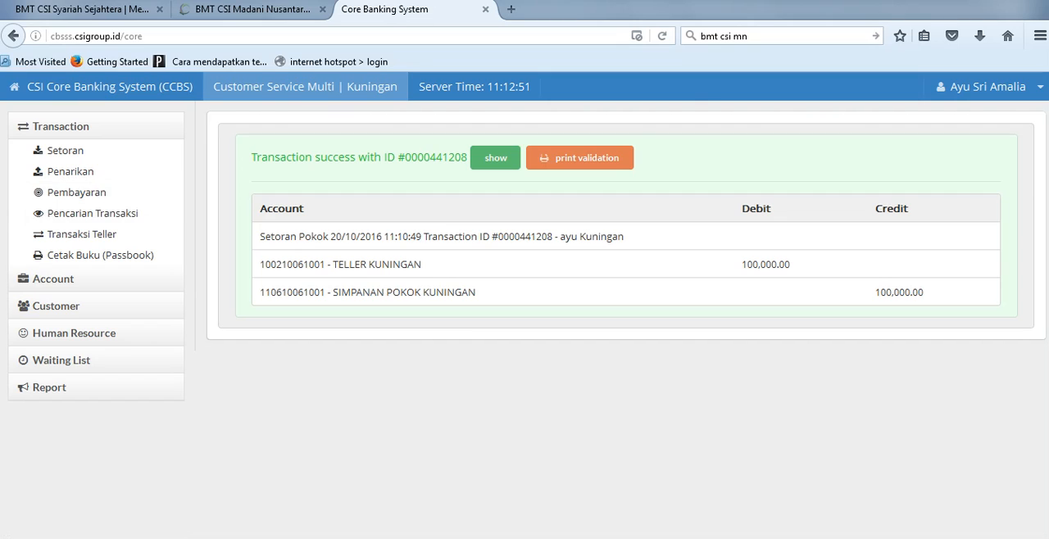
pyautogui.click(61, 127)
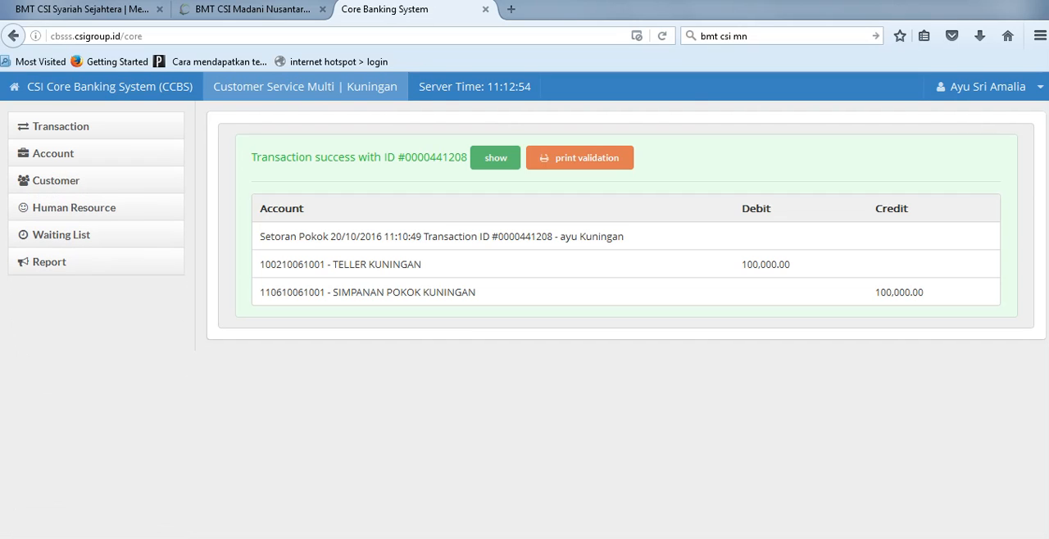
pyautogui.hotkey('alt', 'Tab')
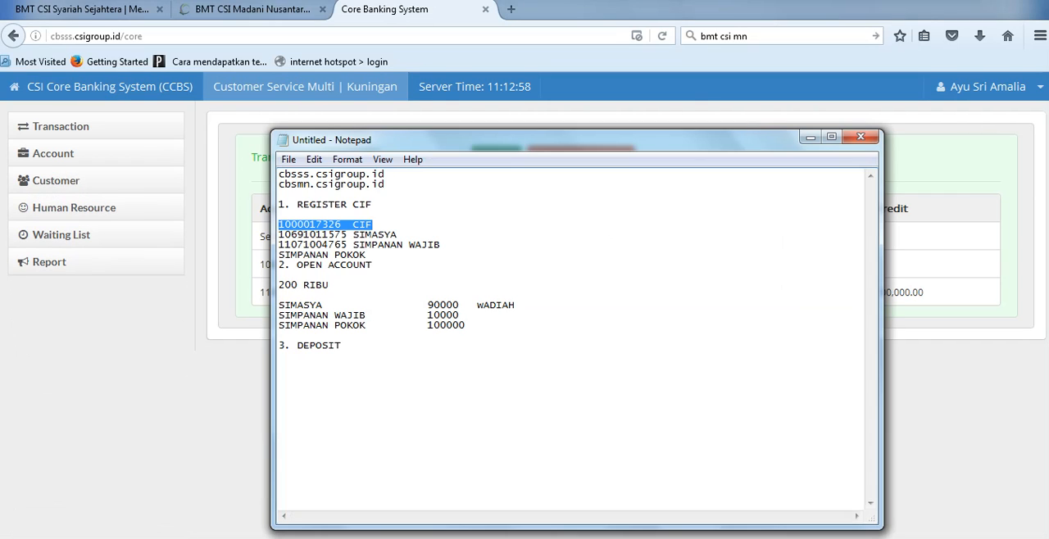
# Step: Start opening a new account of the Savings Deposits type and view the products available for registration
pyautogui.click(54, 154)
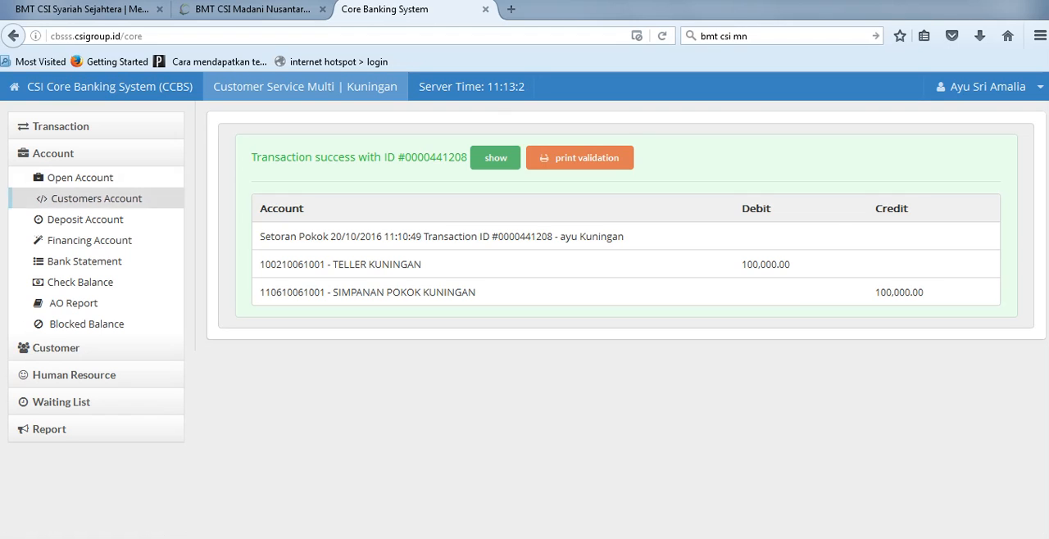
pyautogui.click(80, 178)
pyautogui.click(345, 200)
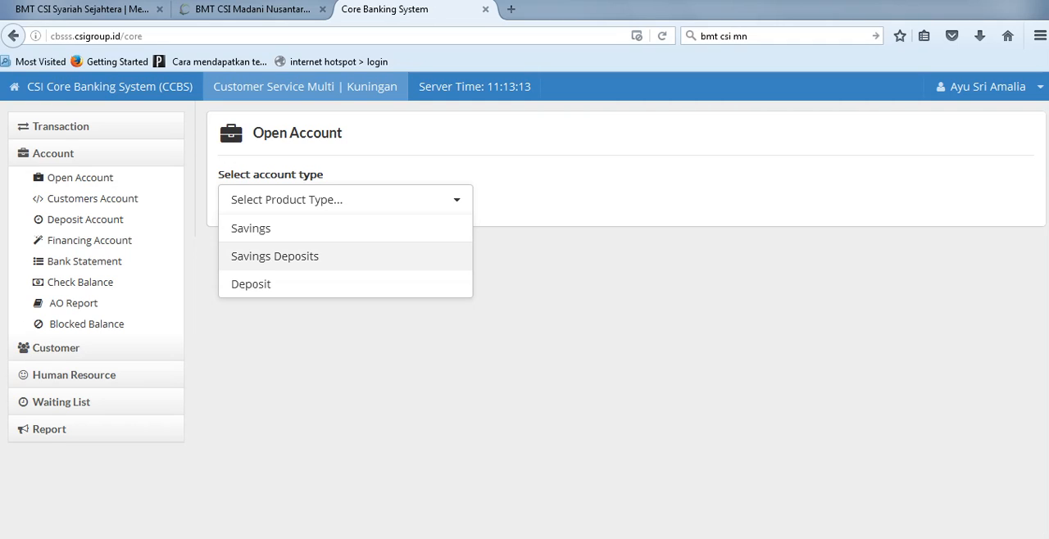
pyautogui.click(275, 256)
pyautogui.click(317, 258)
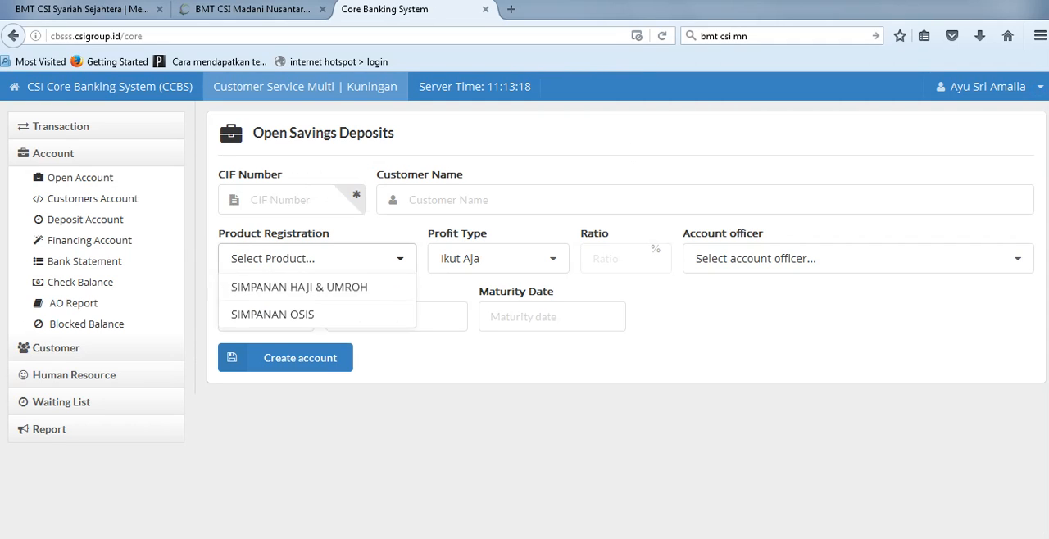
pyautogui.click(281, 200)
# Step: Return to the Open Account page and review the selectable account types without choosing one
pyautogui.click(83, 178)
pyautogui.click(298, 200)
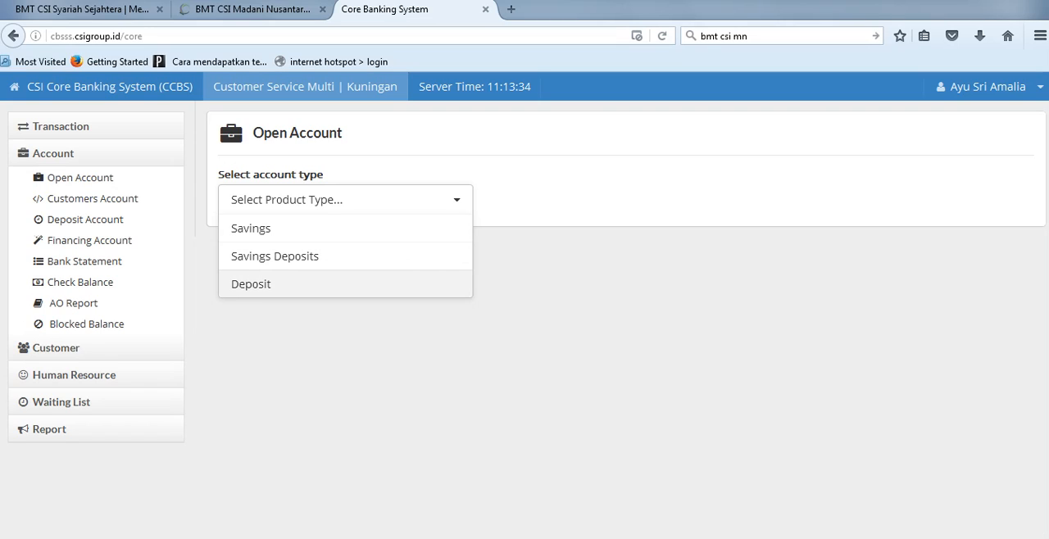
pyautogui.click(344, 200)
pyautogui.click(344, 200)
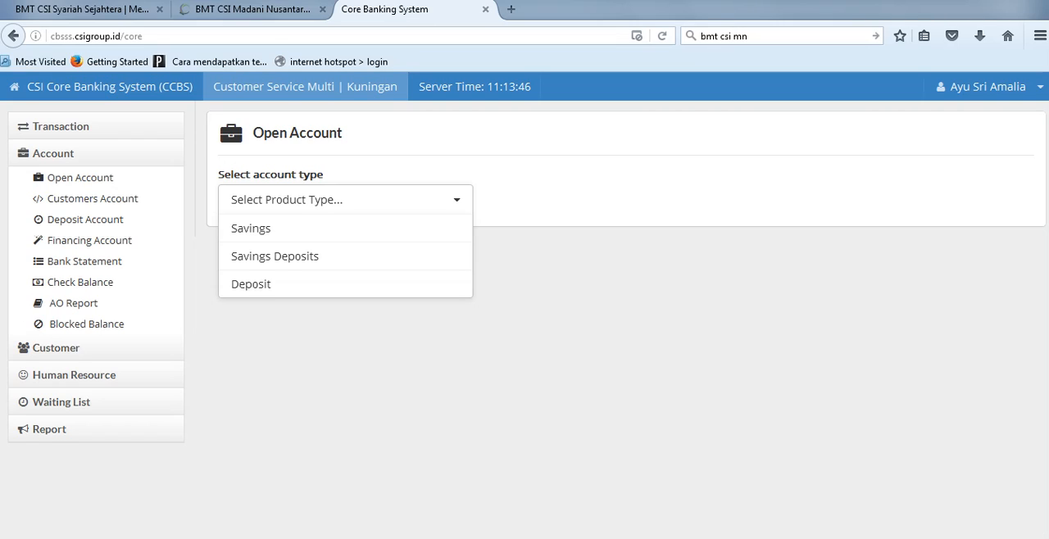
pyautogui.press('Escape')
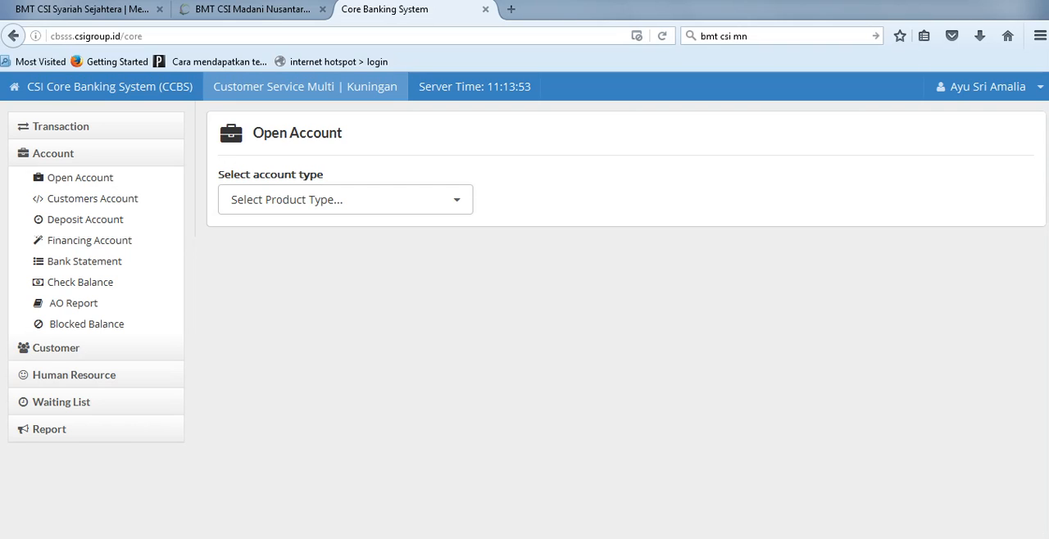
pyautogui.hotkey('alt', 'Tab')
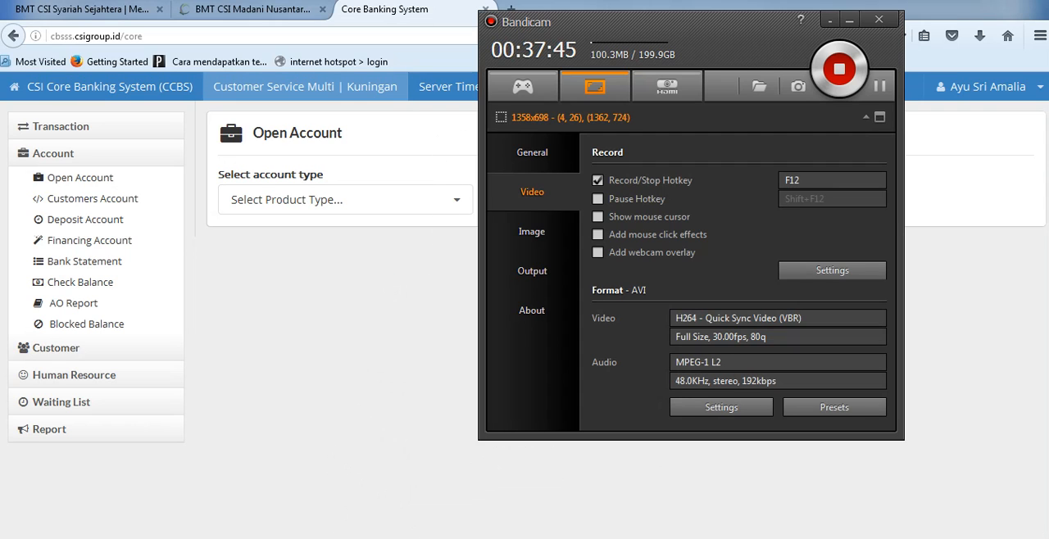
pyautogui.click(850, 20)
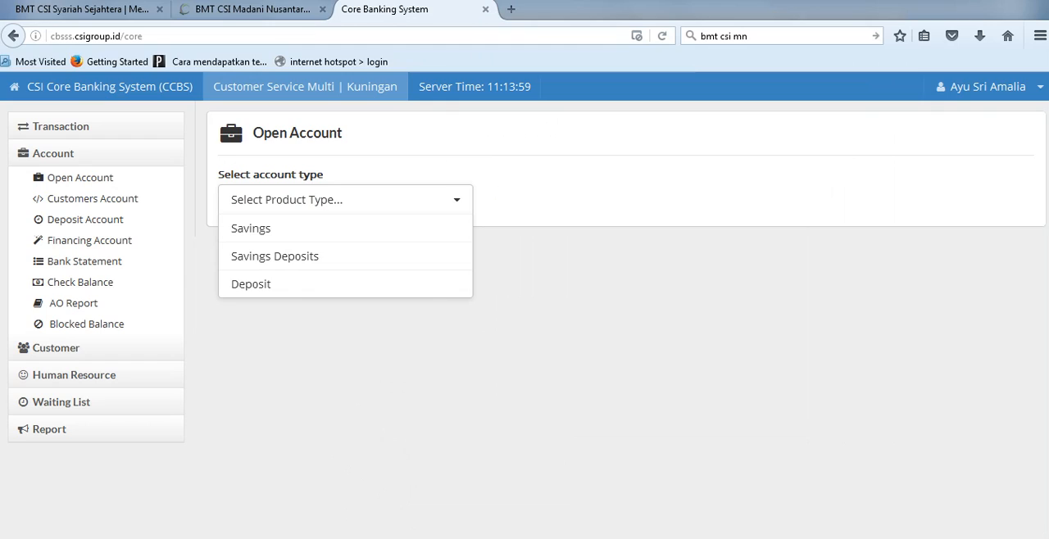